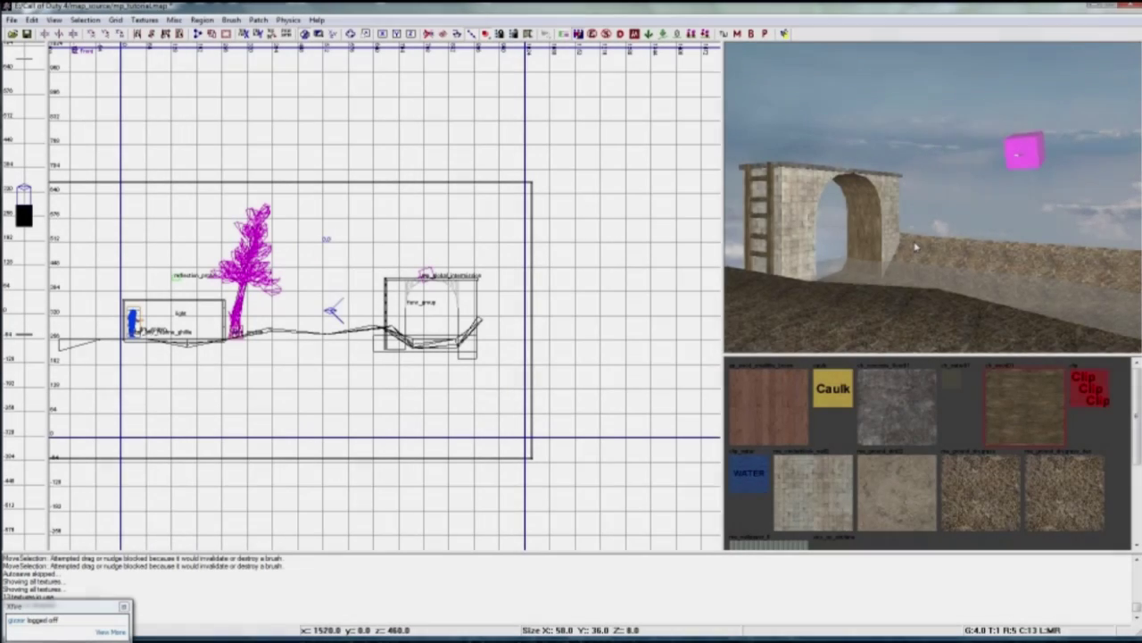
right_drag(915, 247, 857, 227)
right_drag(938, 234, 1013, 192)
right_drag(932, 196, 910, 255)
right_drag(857, 178, 846, 173)
right_drag(946, 240, 893, 205)
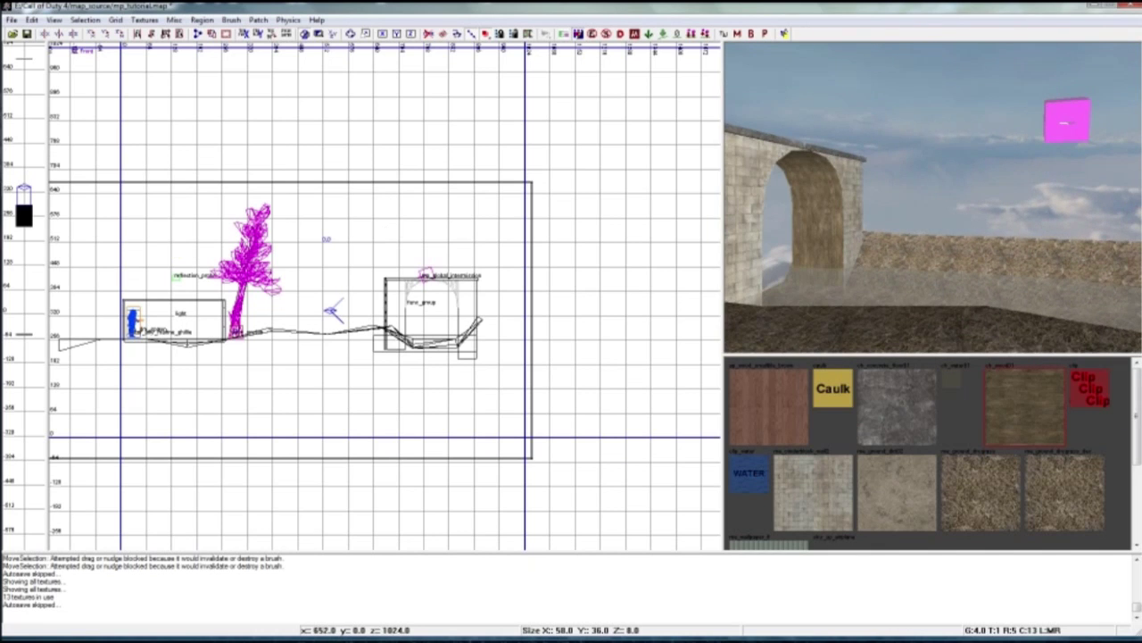
- Reopen the map file mp_tutorial.map from the map_source folder
click(11, 20)
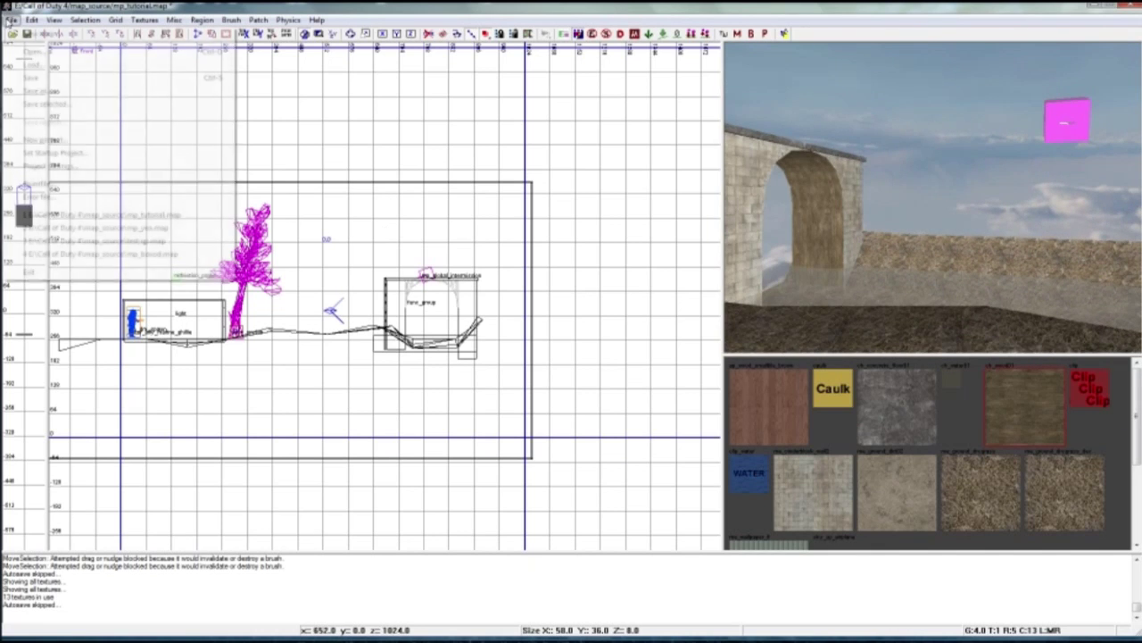
click(47, 52)
click(585, 348)
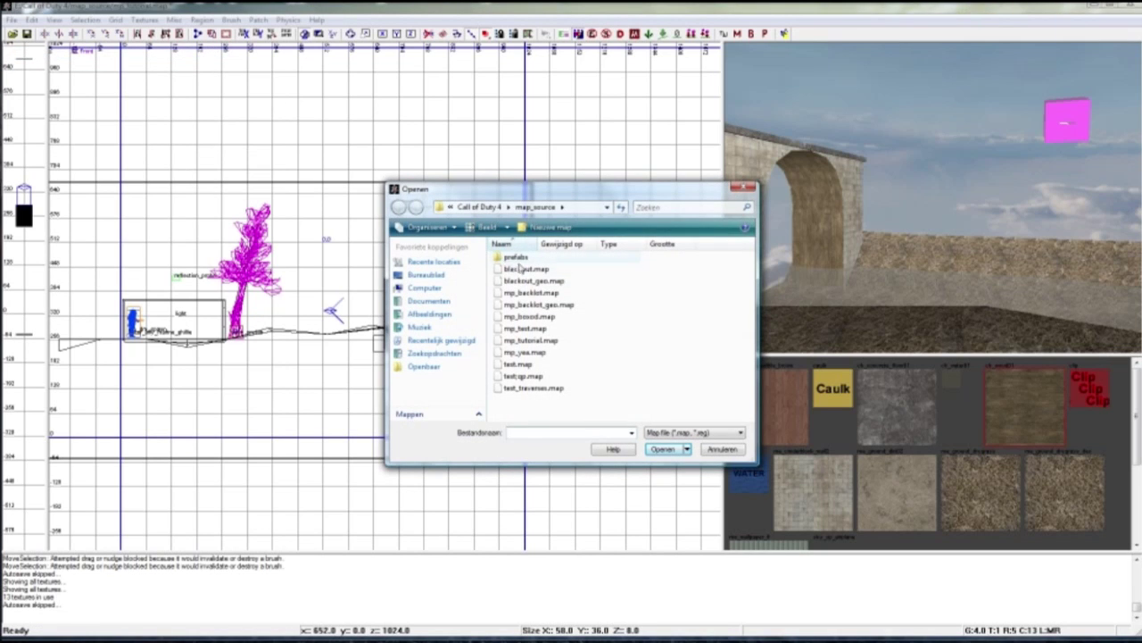
double_click(527, 341)
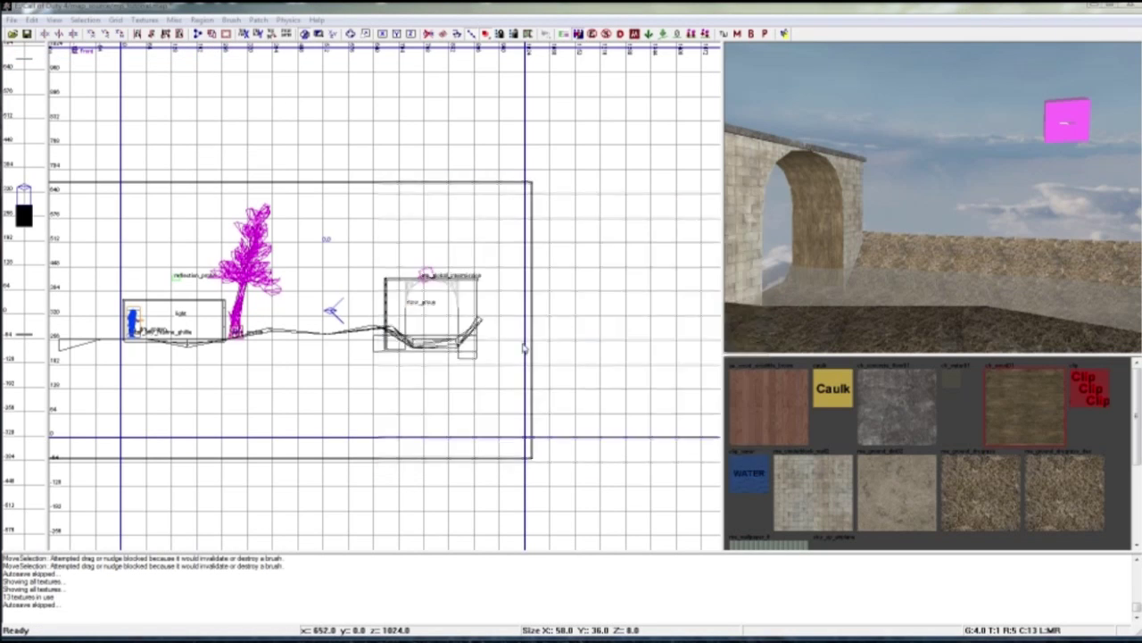
- Set the 2D view to a top view over the outer terrain patch, leaving nothing selected
right_drag(854, 209, 875, 116)
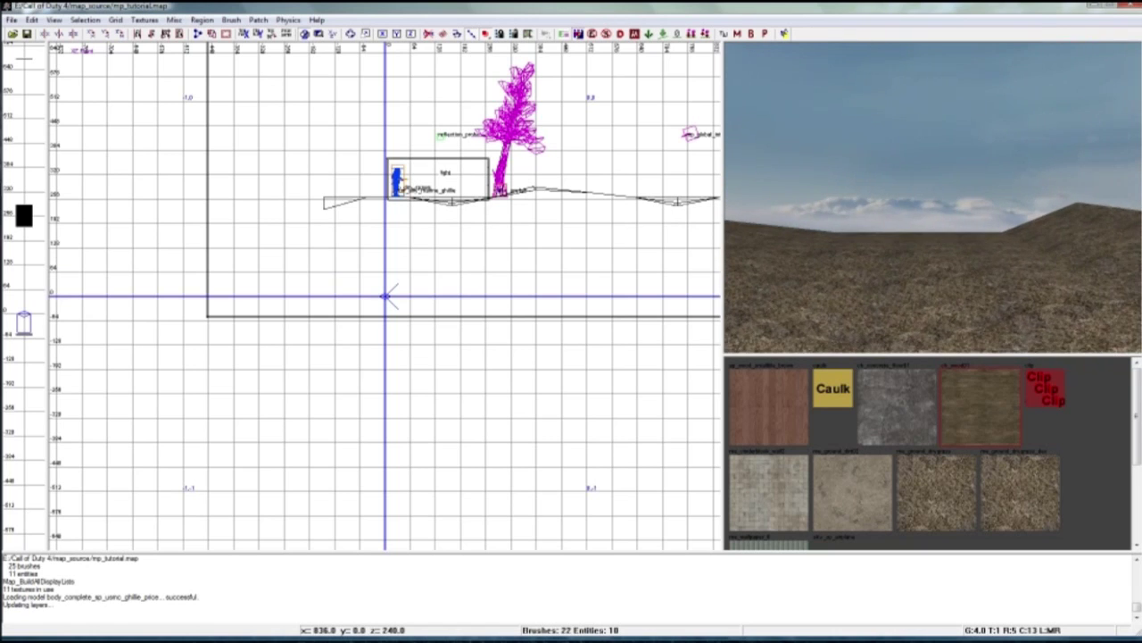
shift+click(880, 276)
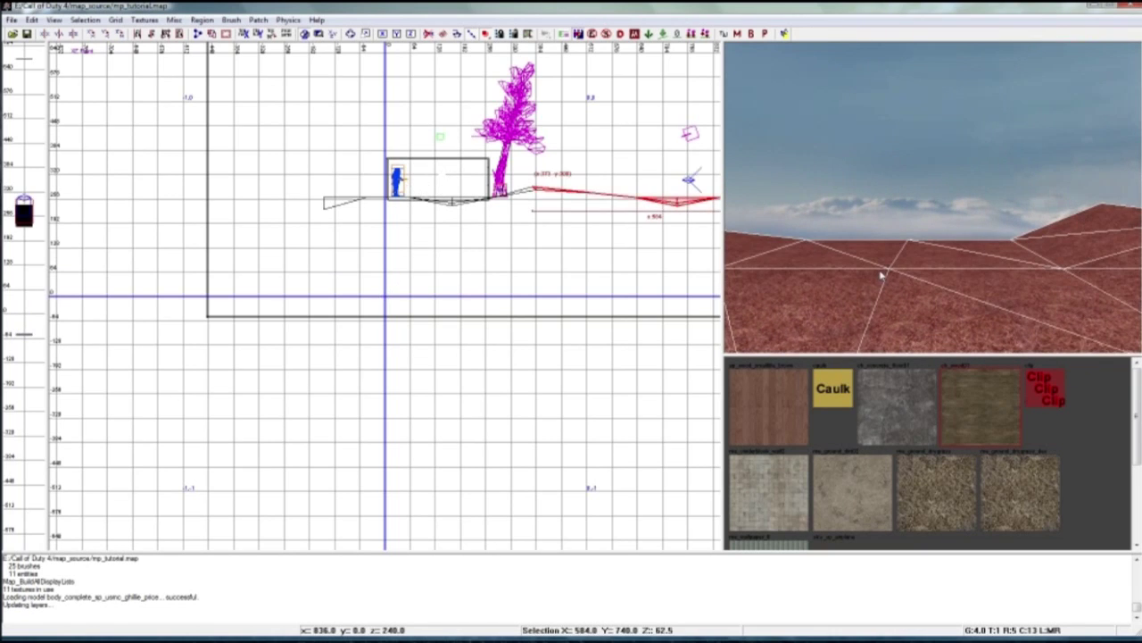
right_drag(508, 222, 284, 276)
click(335, 36)
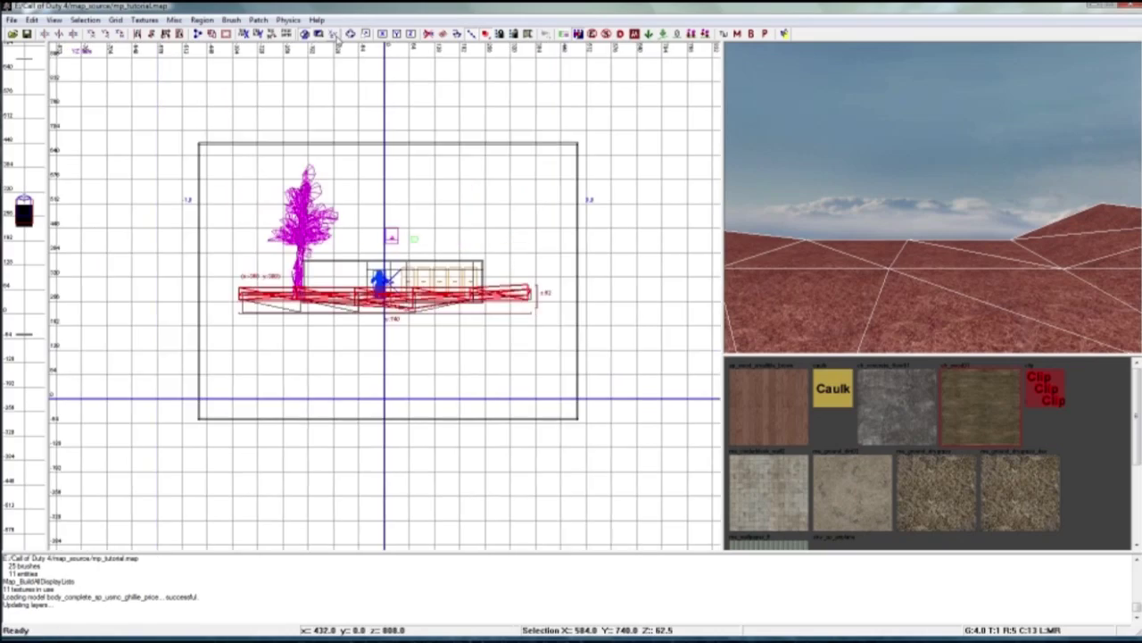
click(335, 36)
right_drag(411, 240, 371, 231)
scroll(385, 296, up, 5)
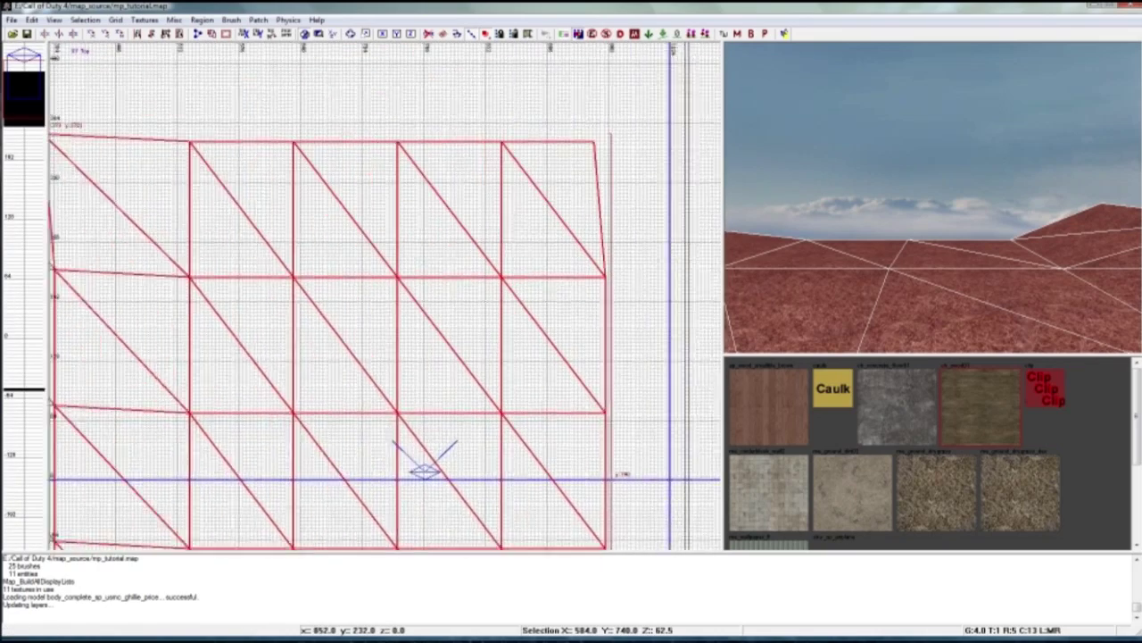
right_drag(324, 245, 343, 247)
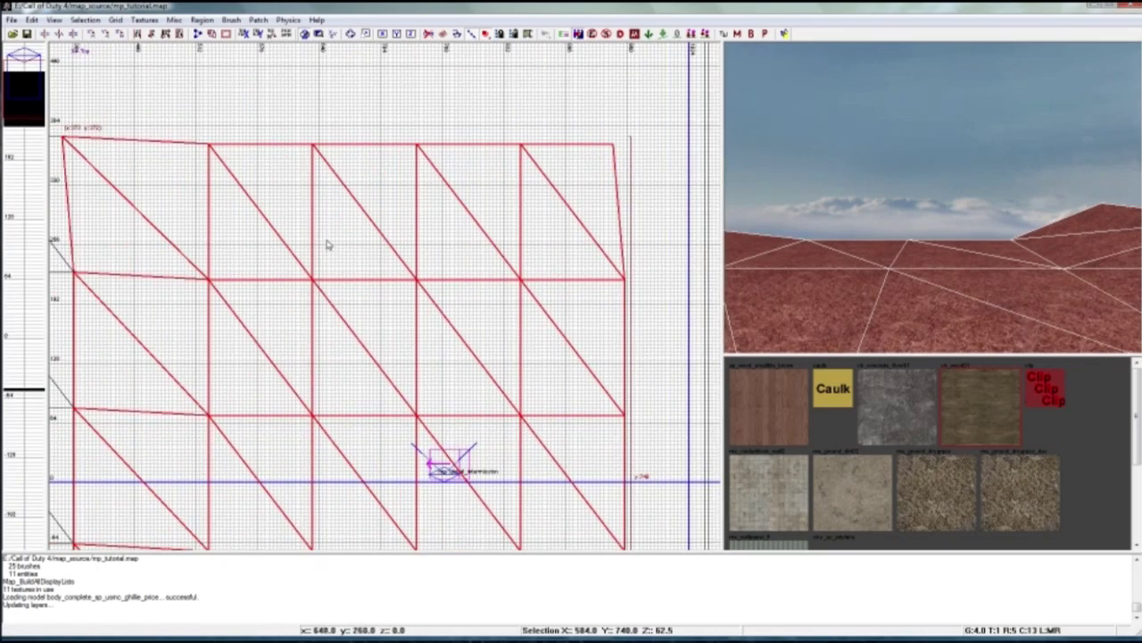
key(Escape)
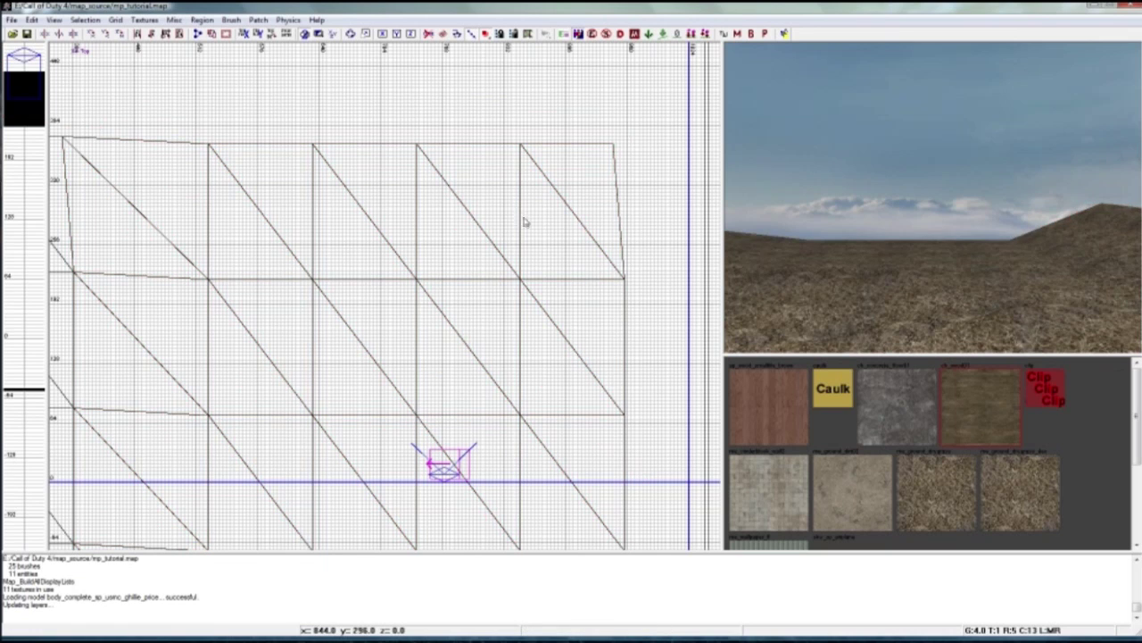
- Draw a brush about 80 by 80 and 232 units tall over the terrain patch and texture it with caulk
drag(516, 208, 596, 282)
click(830, 384)
right_drag(830, 295, 846, 285)
drag(955, 172, 957, 141)
right_drag(957, 141, 956, 116)
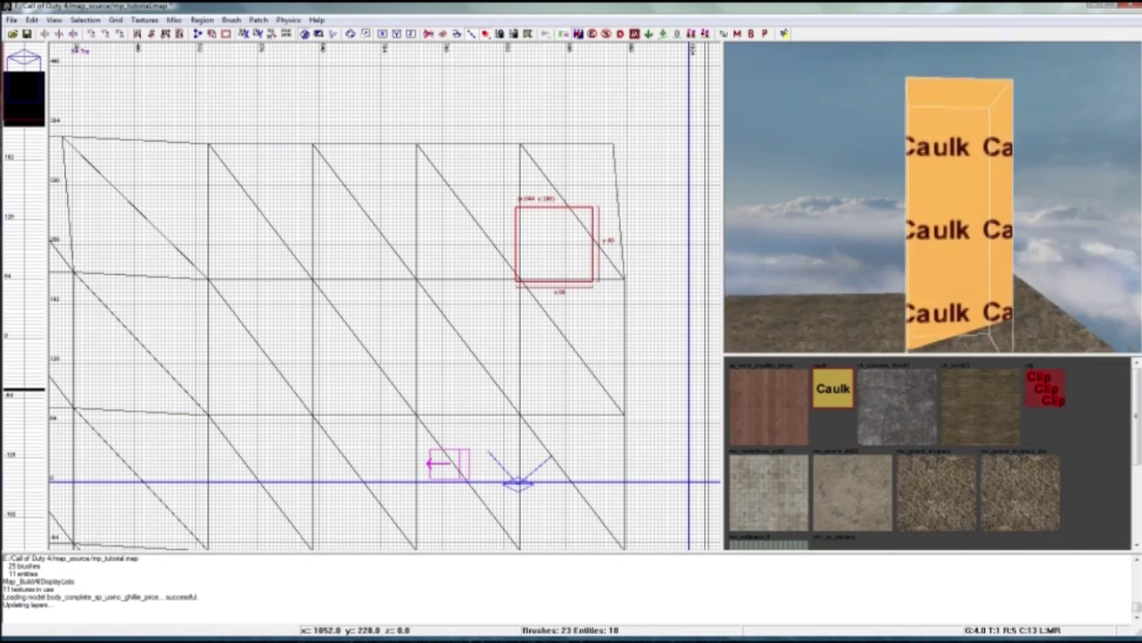
- Duplicate the caulk pillar and move the copy along X, leaving a gap of about 168 units between the two
key(space)
mouse_move(553, 245)
mouse_down()
mouse_move(321, 247)
mouse_move(360, 247)
mouse_up()
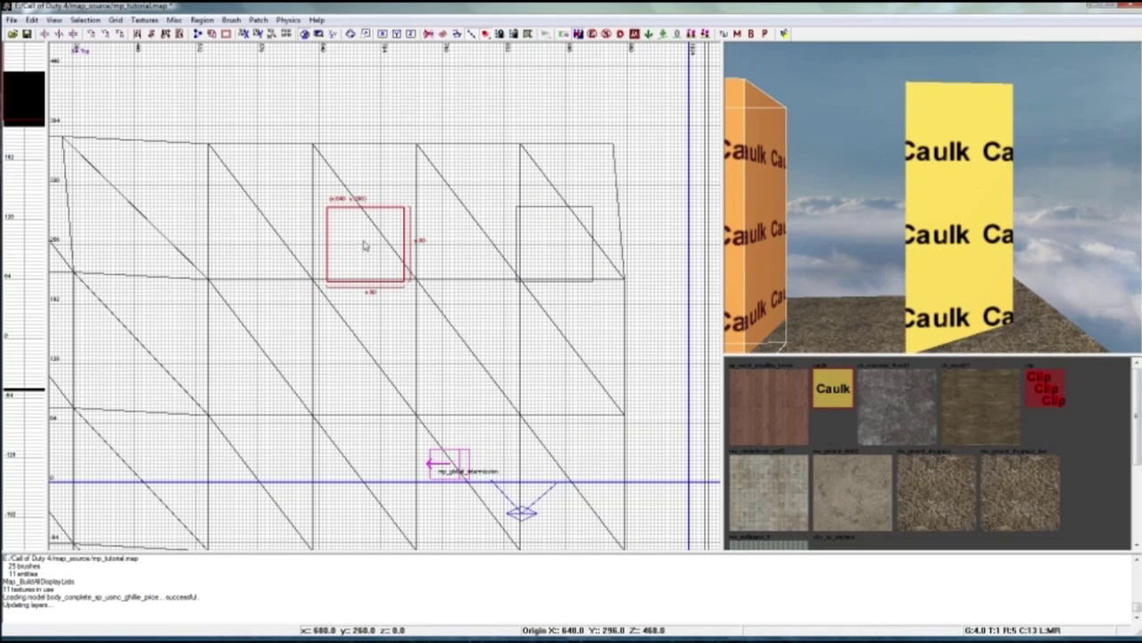
key(Escape)
ctrl+right_drag(803, 223, 776, 225)
shift+click(776, 225)
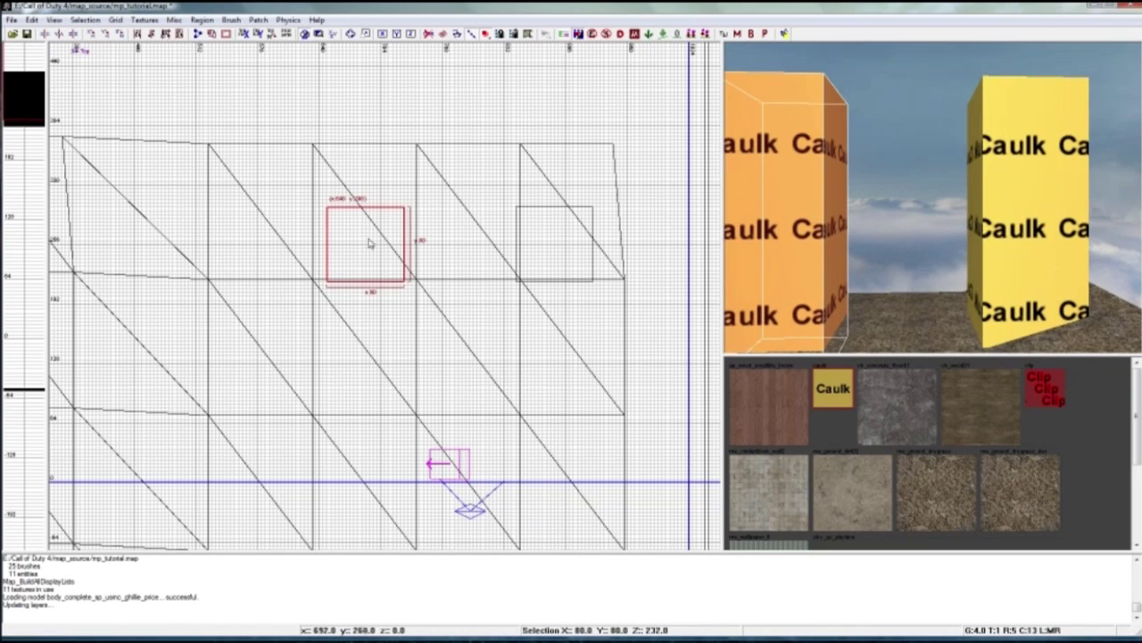
drag(370, 242, 319, 247)
key(Escape)
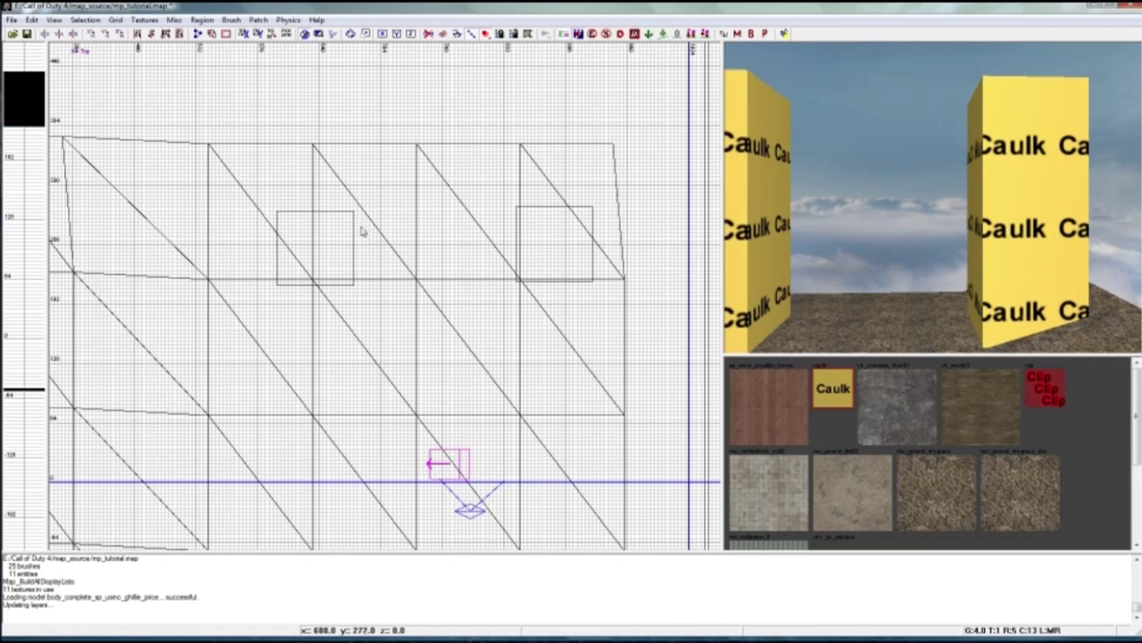
- Fill the gap between the pillars with a 168 by 80 caulk brush and shift the original pillar 4 units in Y to line up
drag(355, 212, 518, 284)
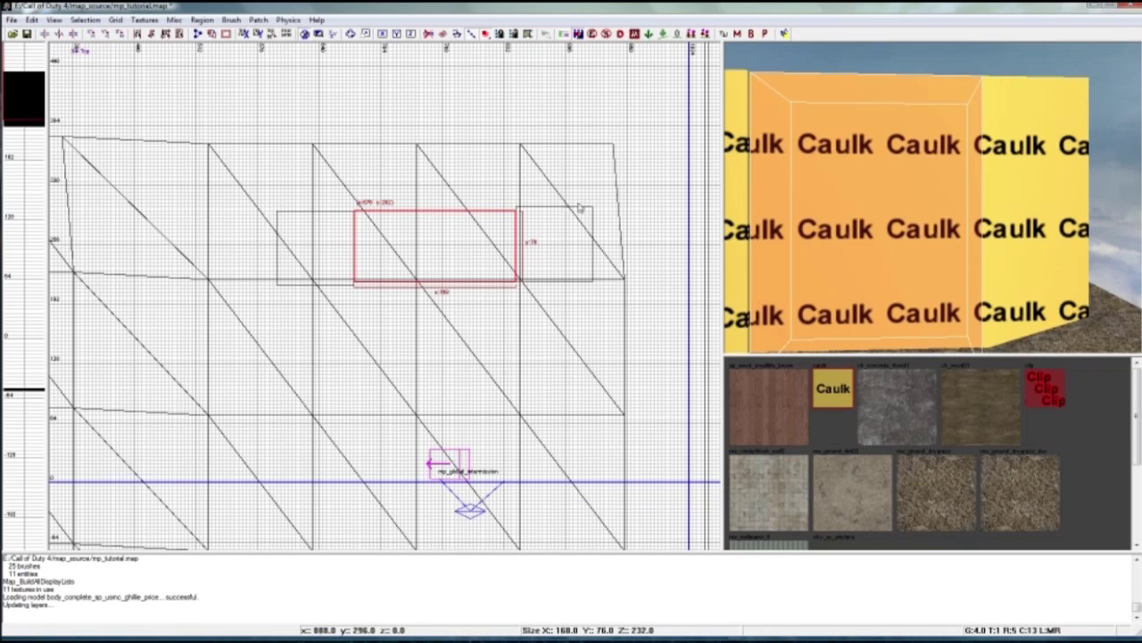
key(Escape)
shift+click(989, 182)
drag(540, 239, 542, 243)
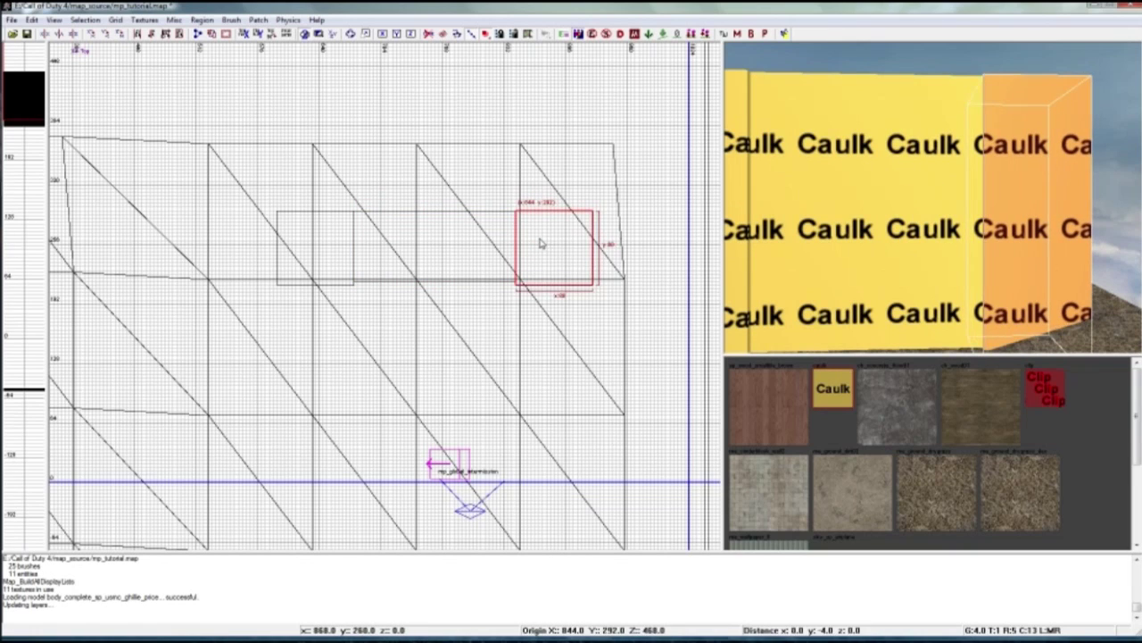
key(Escape)
shift+click(866, 225)
drag(377, 303, 379, 308)
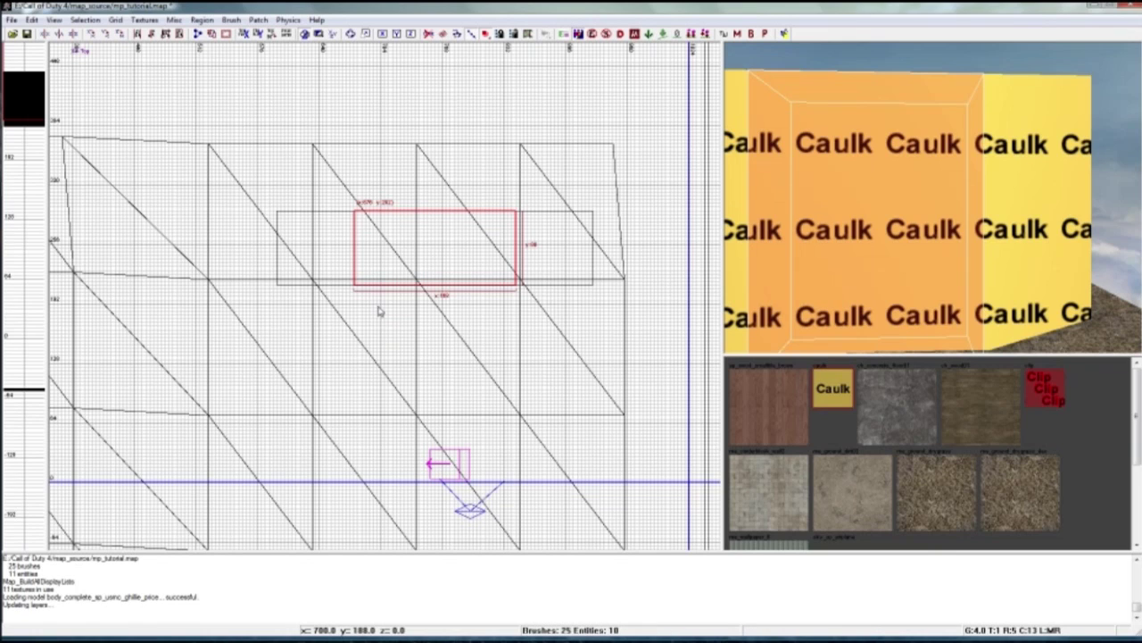
key(Escape)
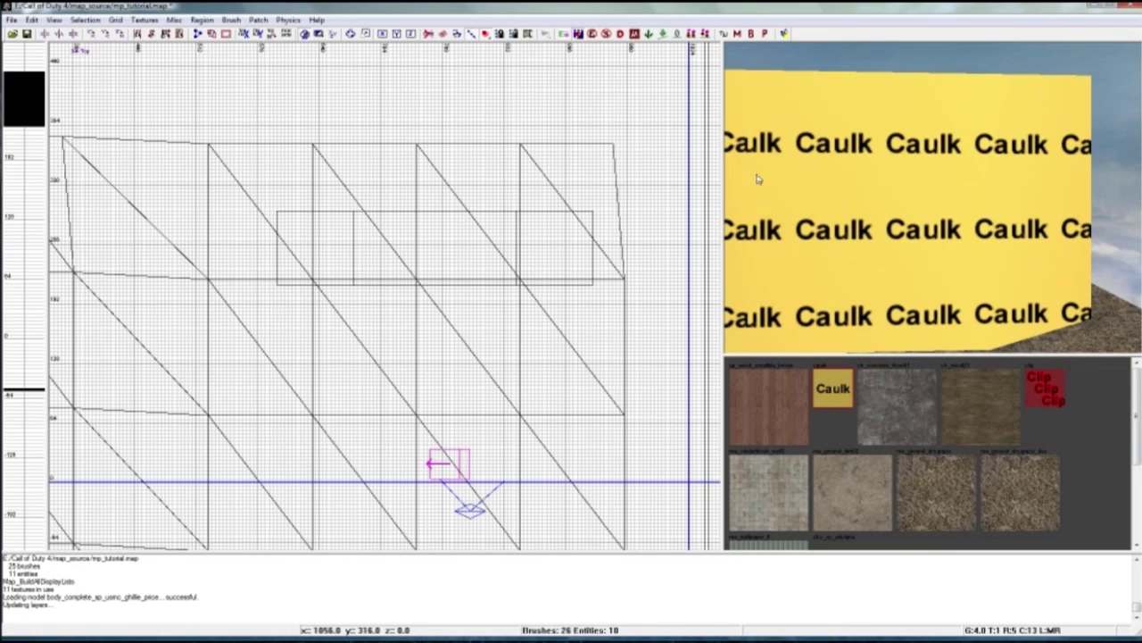
- Select all three caulk brushes and move them together along X to the edge of the terrain patch
right_drag(756, 177, 762, 175)
shift+click(764, 175)
shift+click(924, 190)
shift+click(1039, 199)
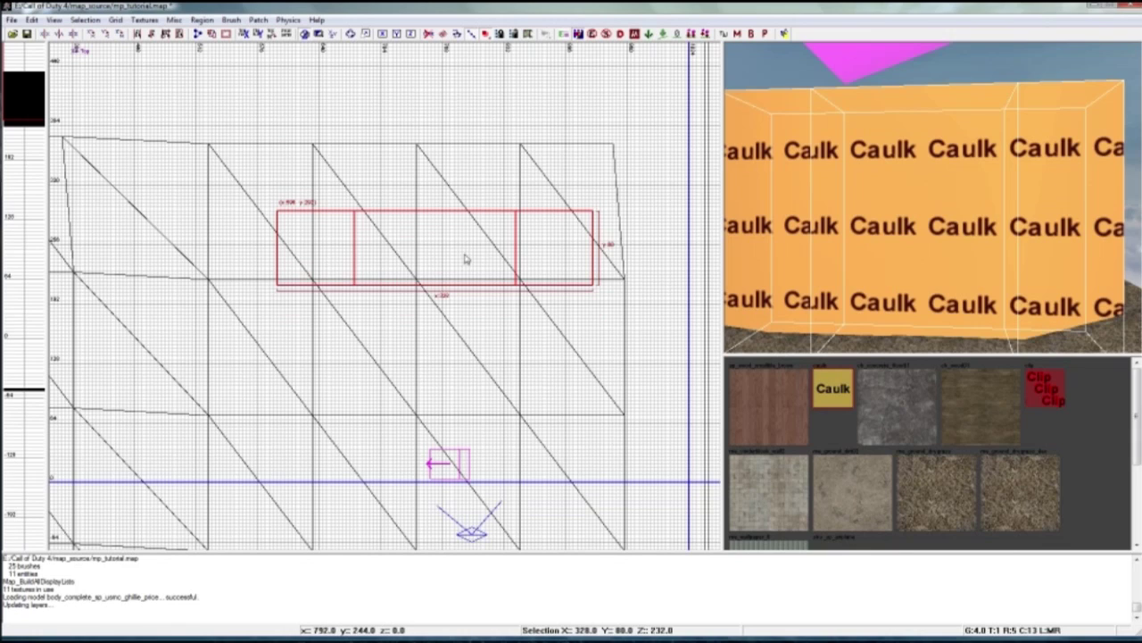
drag(464, 259, 489, 258)
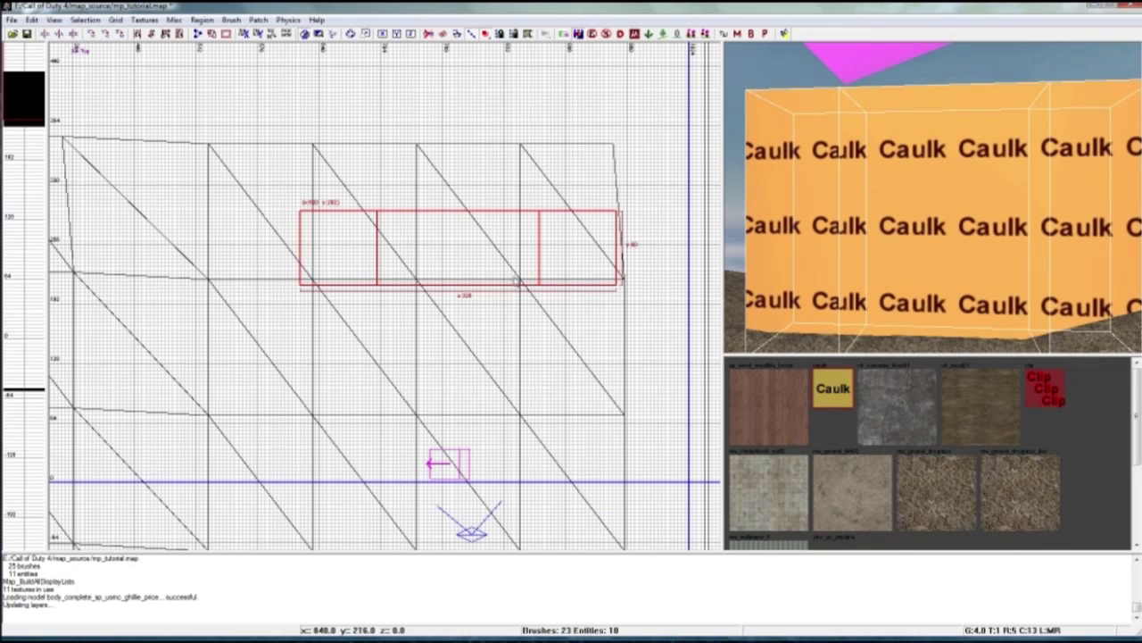
drag(496, 216, 493, 250)
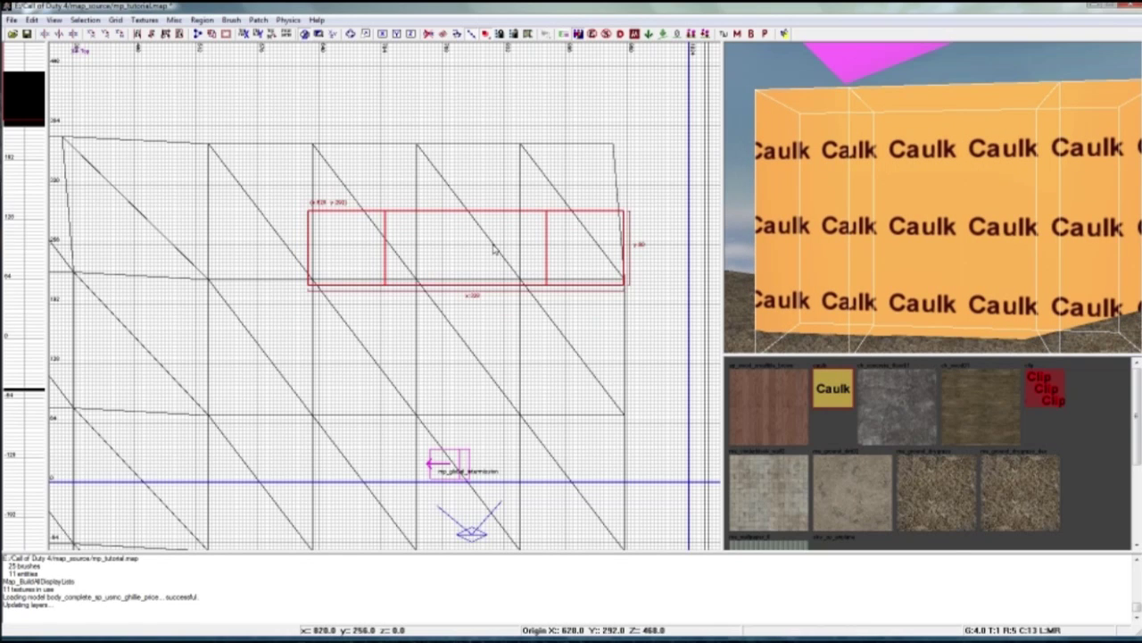
key(Escape)
- Raise the underside of the middle caulk brush by 156 units to leave an opening between the pillars
shift+click(940, 251)
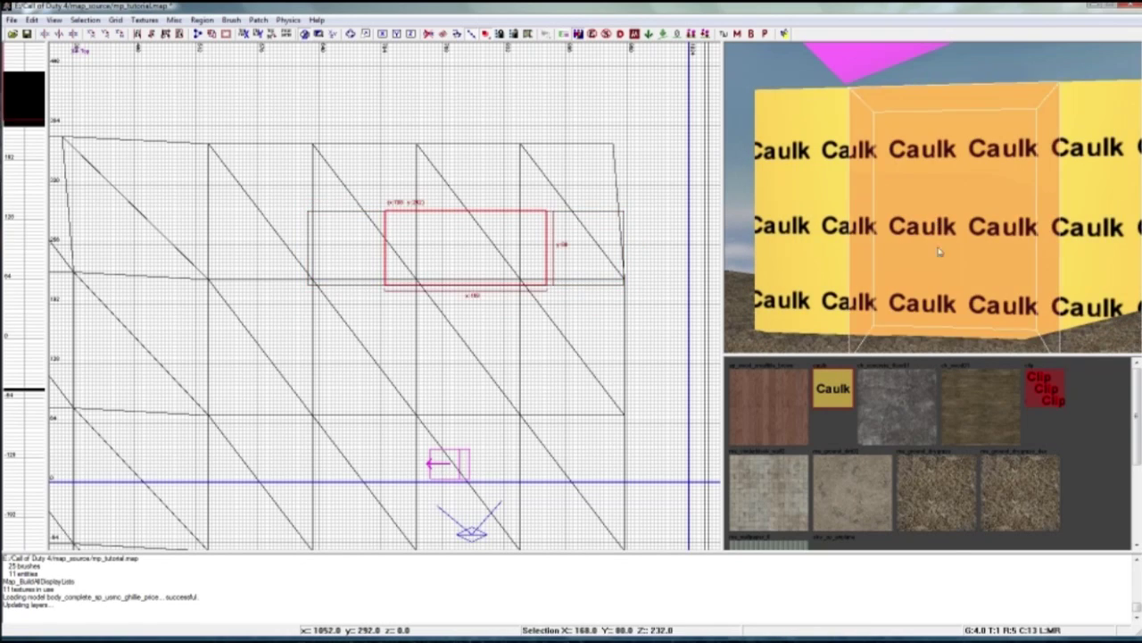
right_drag(932, 289, 928, 314)
mouse_move(928, 314)
mouse_down()
mouse_move(936, 207)
mouse_move(937, 220)
mouse_up()
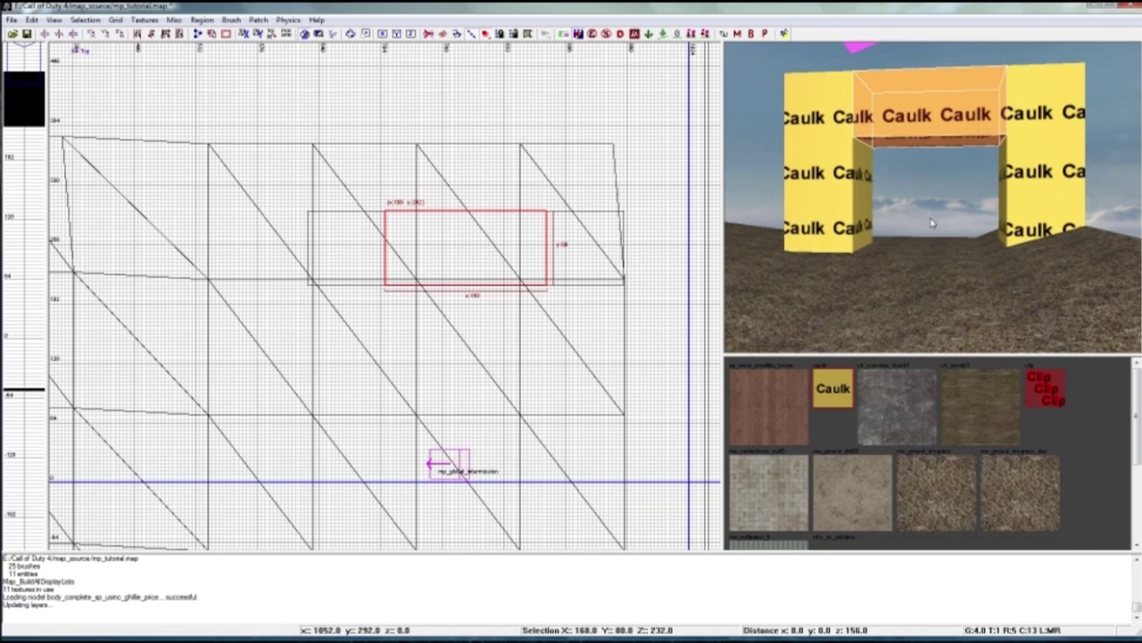
key(Escape)
- Convert the raised middle caulk brush into an End Cap patch
shift+click(925, 119)
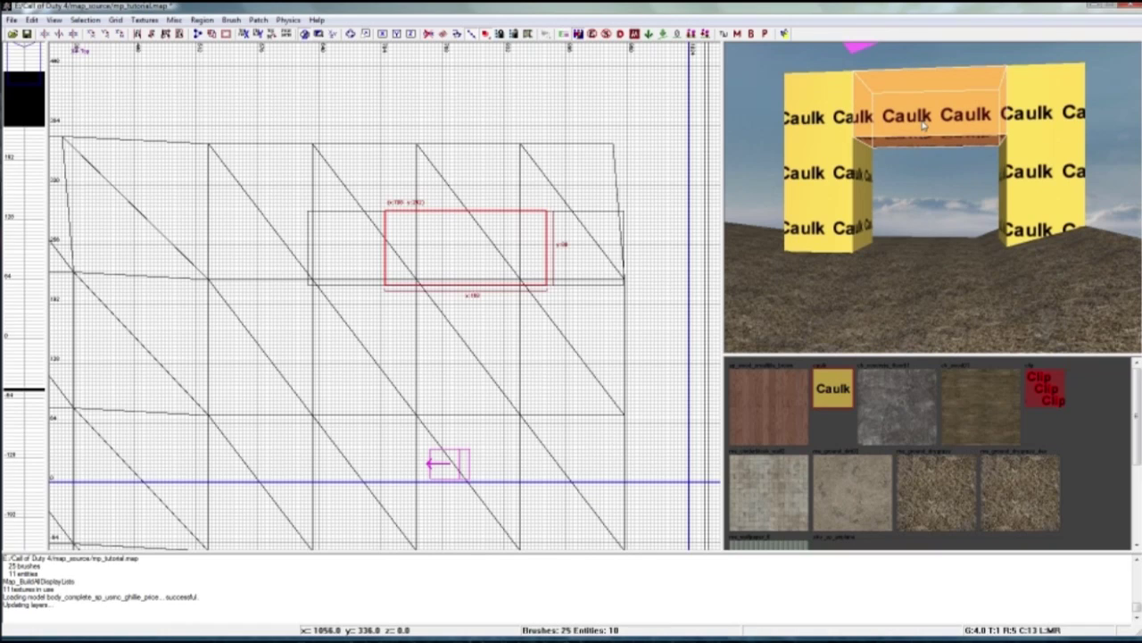
click(258, 20)
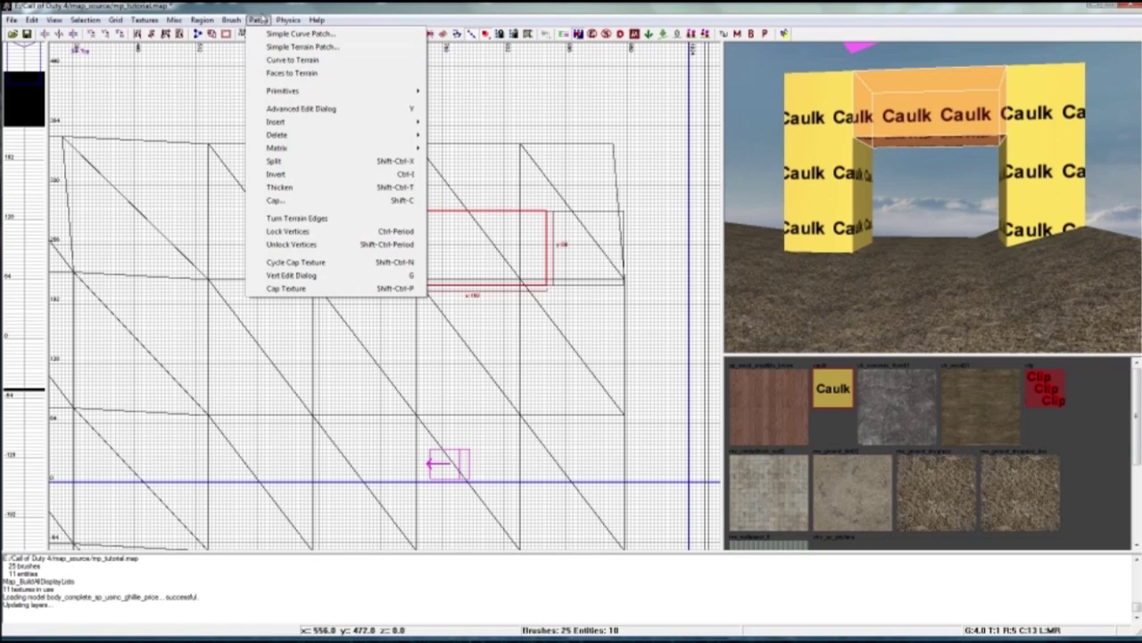
mouse_move(288, 91)
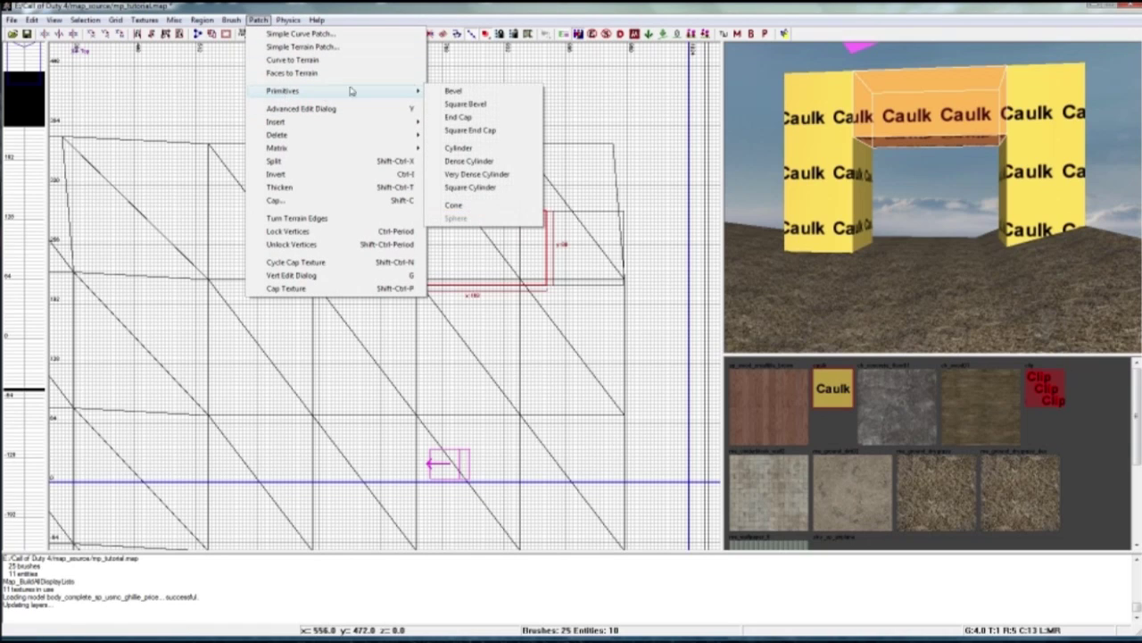
click(474, 120)
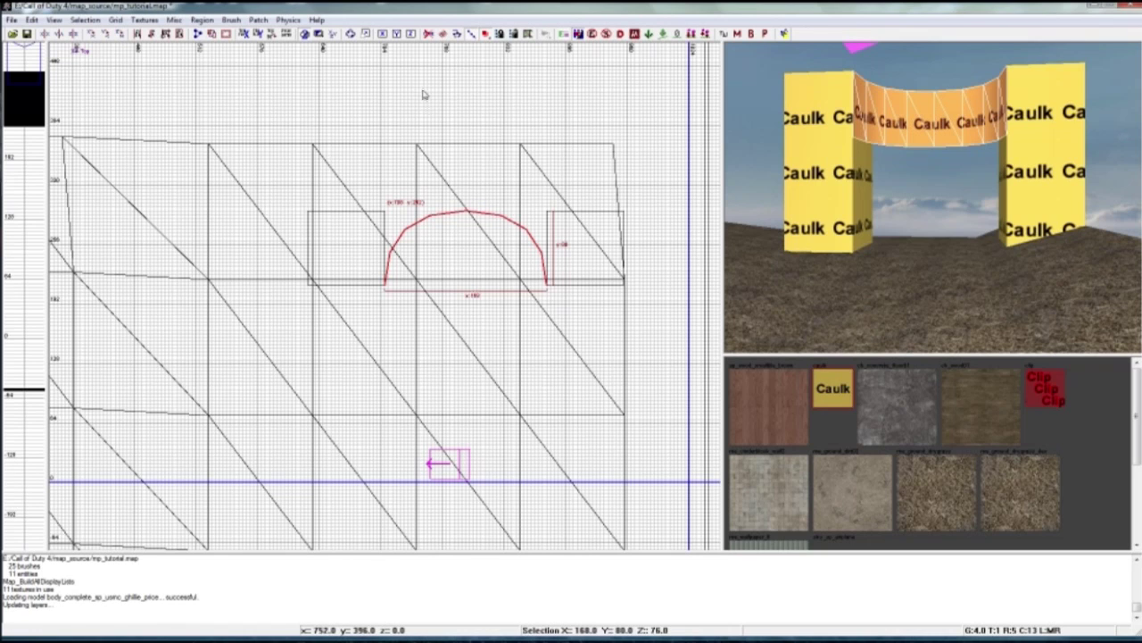
- Rotate the end cap patch 90 degrees about the X axis in the side view to form an upright arch
key(ctrl+Tab)
key(ctrl+Tab)
click(349, 34)
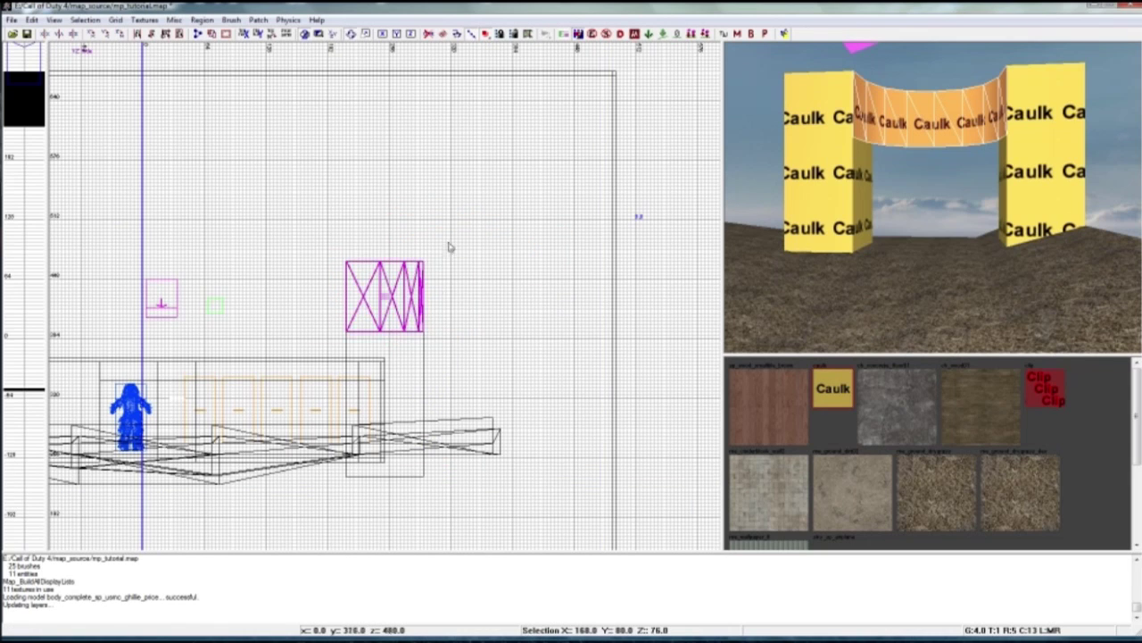
drag(449, 245, 438, 199)
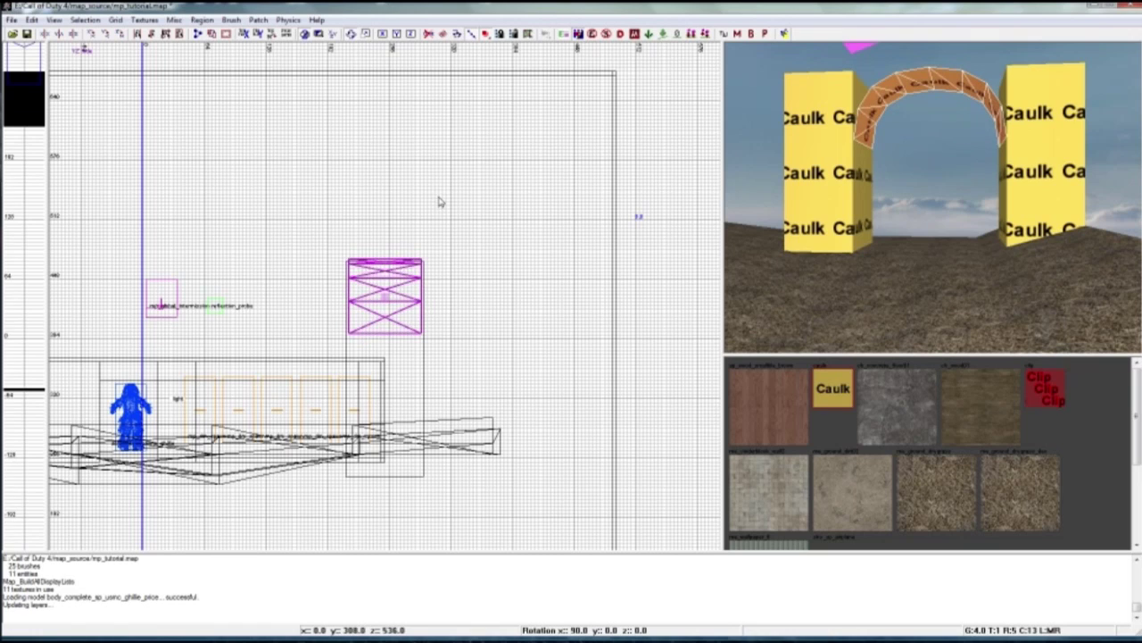
- Set the grid size to 2, then move and stretch the arch patch to match the pillars' top and depth
scroll(439, 202, up, 3)
click(125, 20)
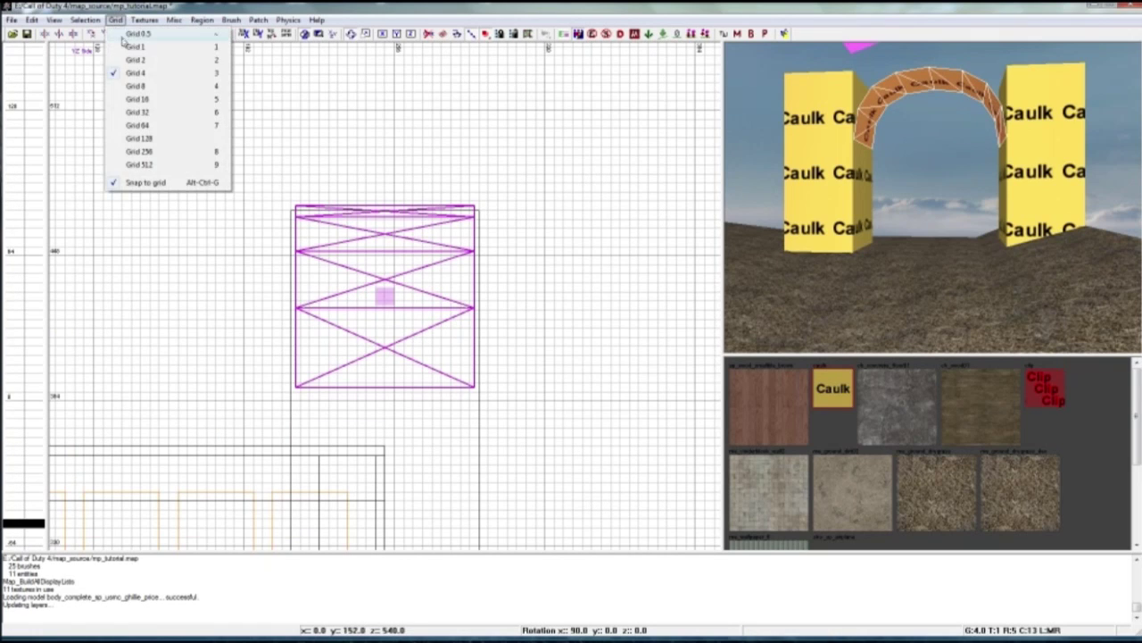
click(134, 67)
drag(348, 233, 284, 243)
drag(520, 260, 524, 260)
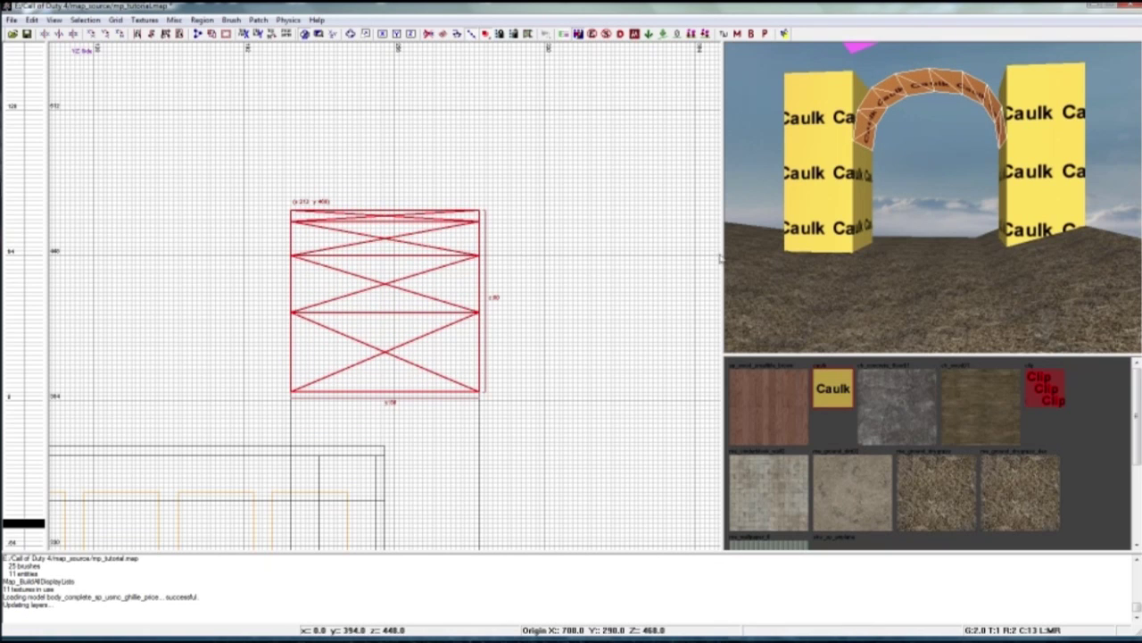
- Cap both open sides of the arch patch with Inverted Endcap caps
mouse_move(876, 227)
right_down()
mouse_move(877, 161)
mouse_move(878, 228)
right_up()
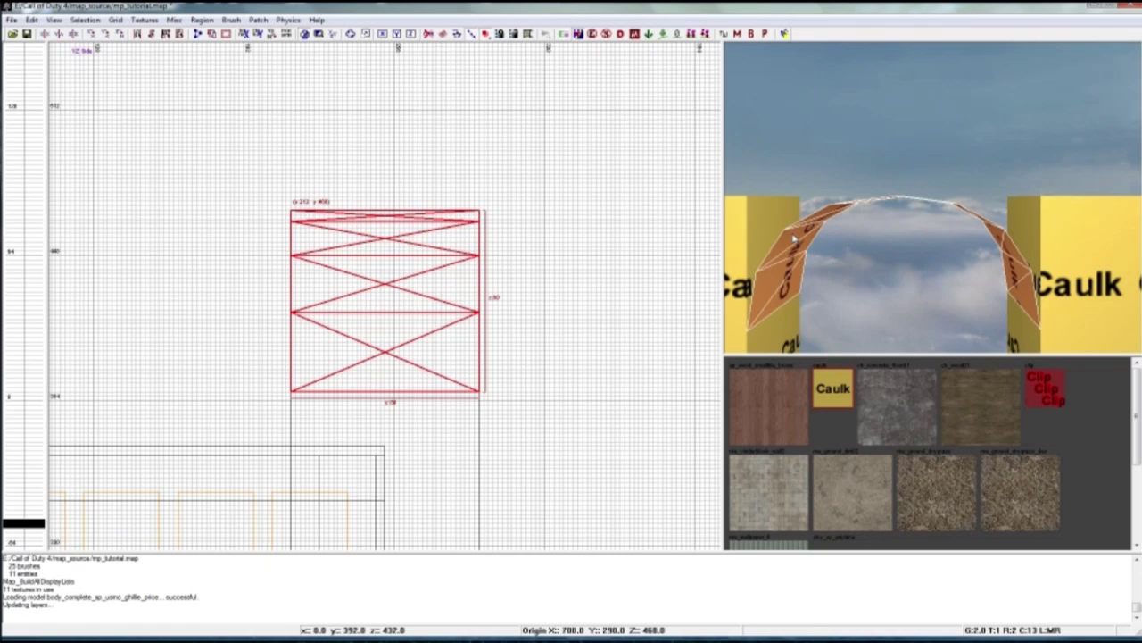
click(259, 19)
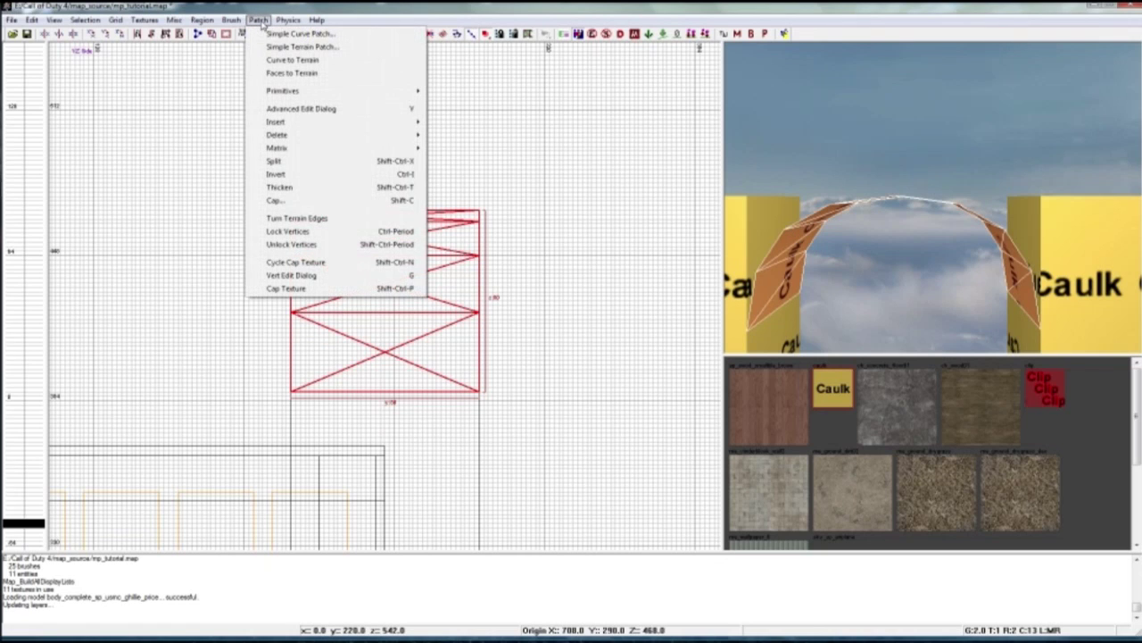
click(311, 202)
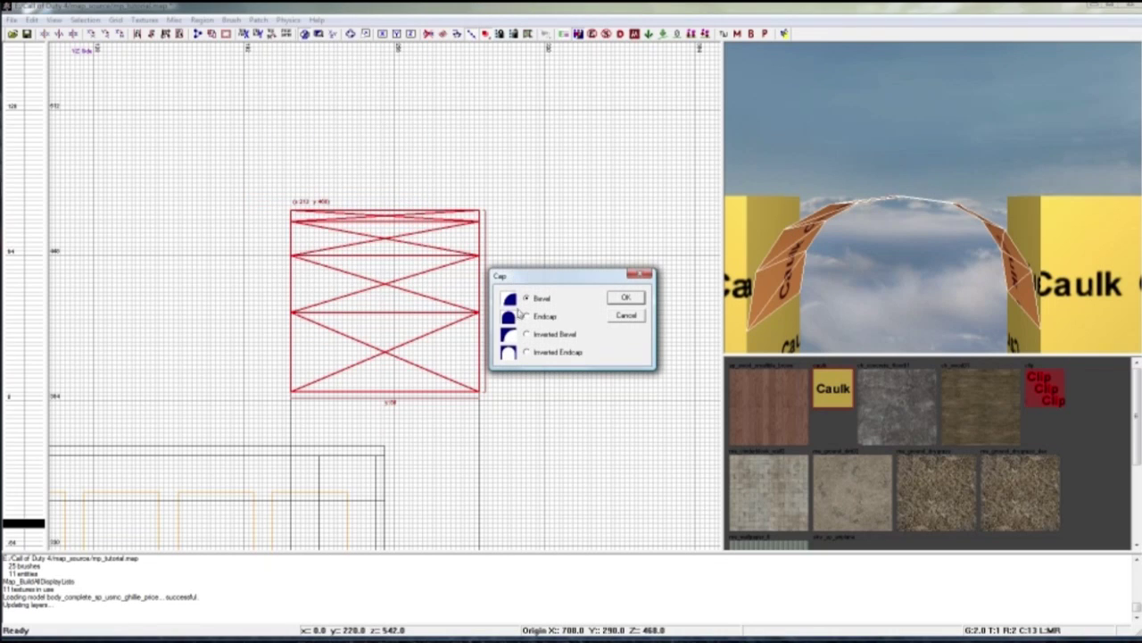
drag(535, 284, 549, 274)
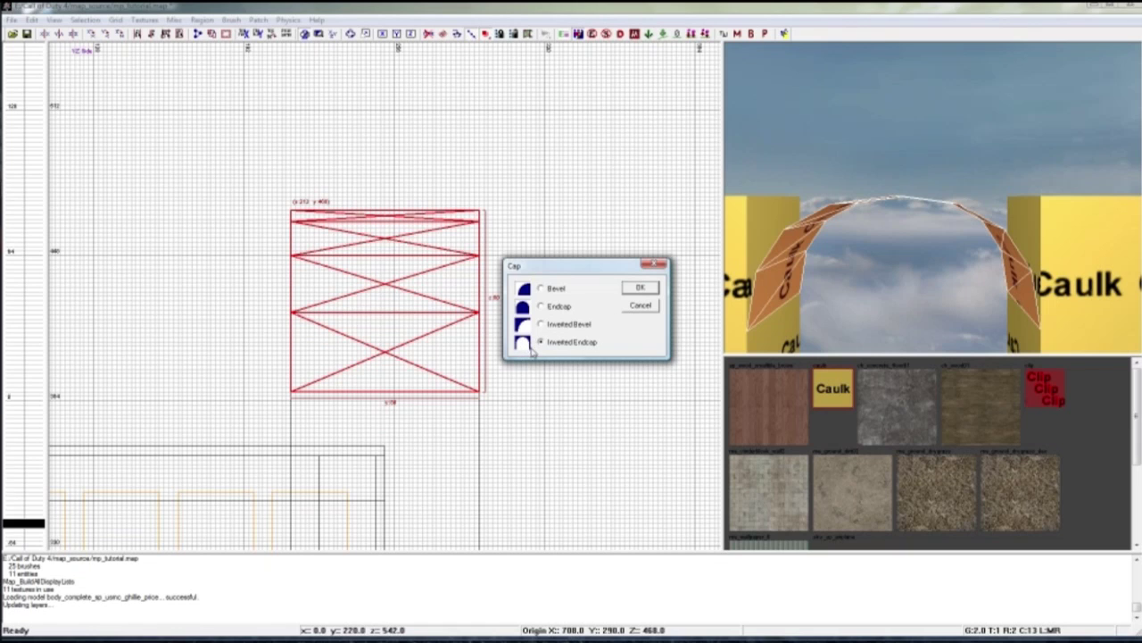
click(641, 287)
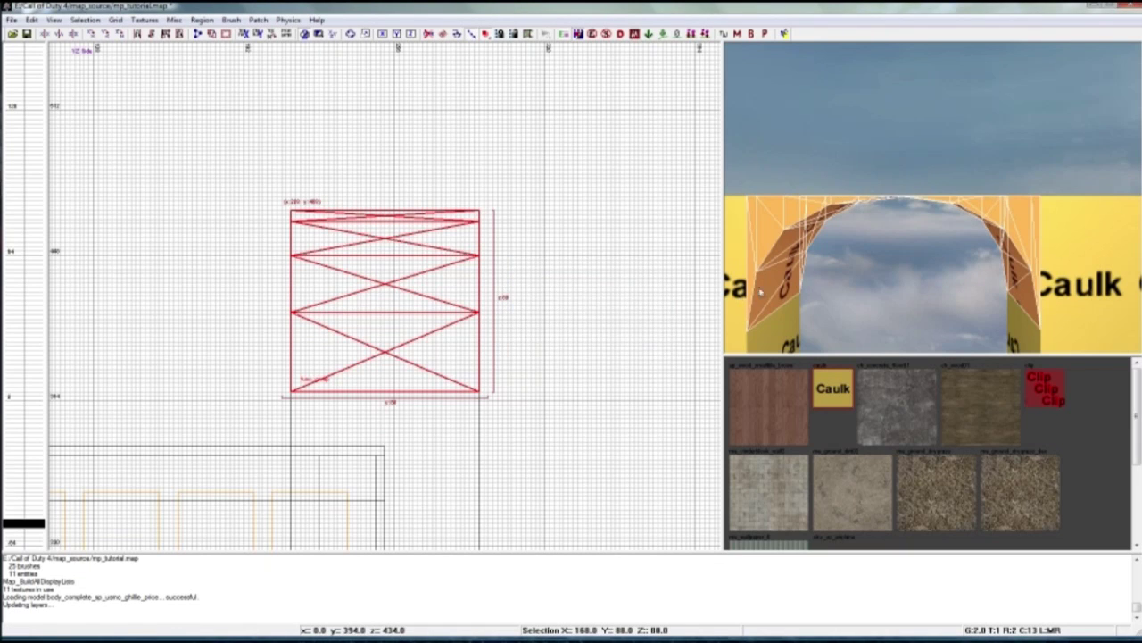
mouse_move(843, 272)
right_down()
mouse_move(844, 254)
mouse_move(821, 236)
mouse_move(892, 241)
mouse_move(897, 210)
mouse_move(848, 214)
mouse_move(817, 250)
mouse_move(838, 270)
right_up()
key(Escape)
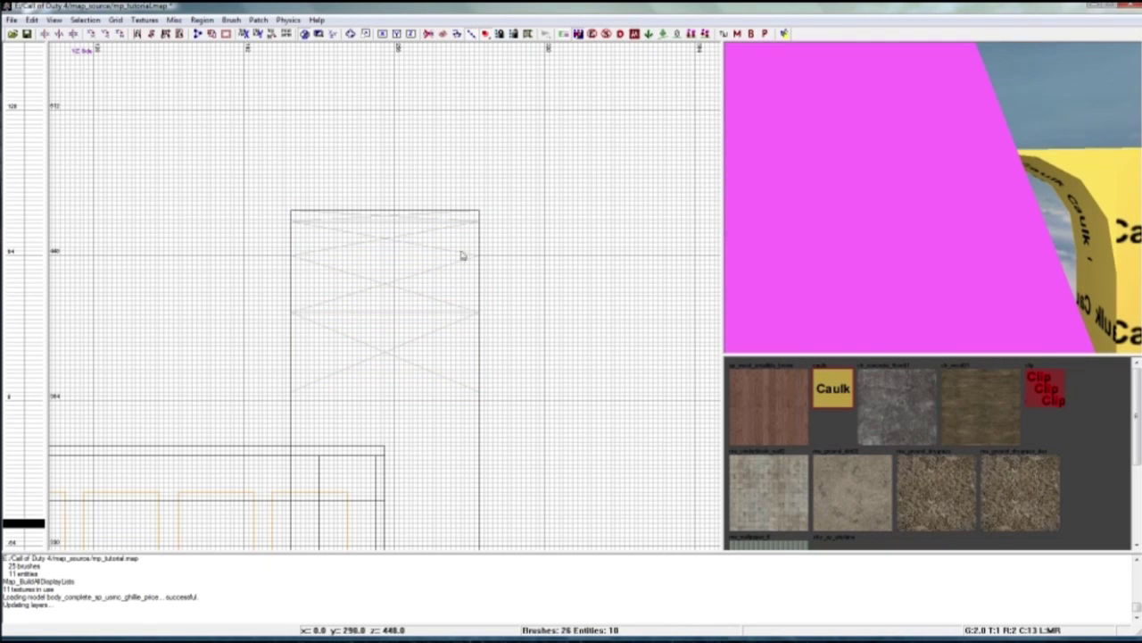
- Draw a thin caulk brush 4 units high on top of the arch, slightly overhanging its depth in the side view
right_drag(463, 256, 450, 270)
mouse_move(273, 221)
mouse_down()
mouse_move(476, 230)
mouse_move(455, 208)
mouse_up()
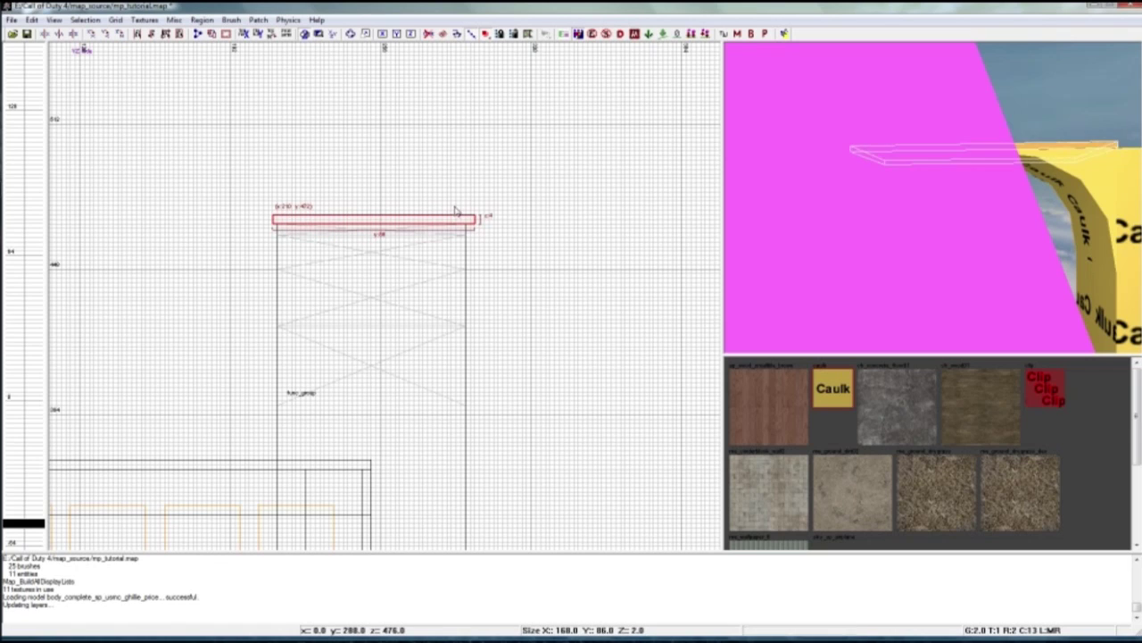
mouse_move(972, 199)
right_down()
mouse_move(1010, 191)
mouse_move(986, 198)
right_up()
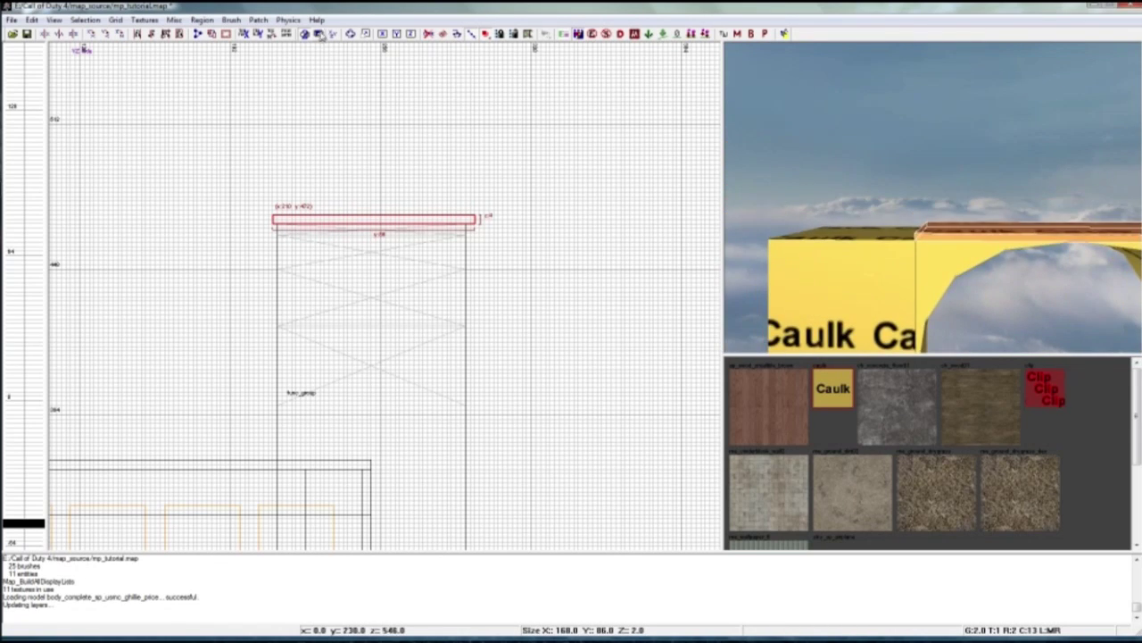
- Extend the top slab in the top view to 336 units long so it slightly overhangs the outer edges of both pillars
click(319, 34)
scroll(539, 290, down, 2)
right_drag(540, 290, 489, 284)
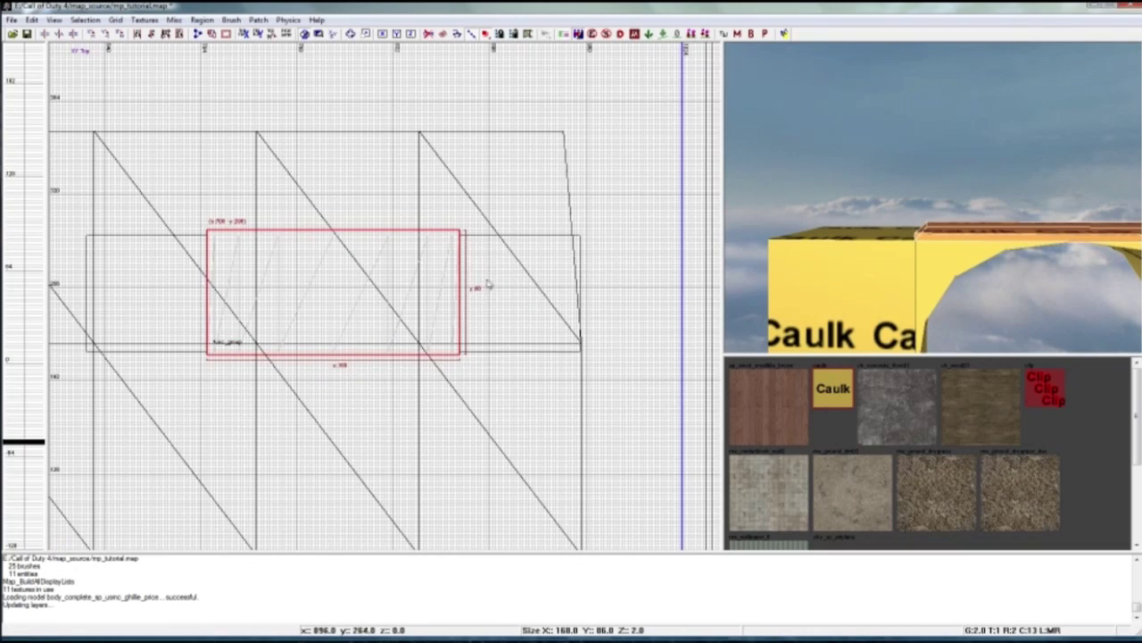
drag(488, 284, 602, 285)
right_drag(401, 268, 331, 266)
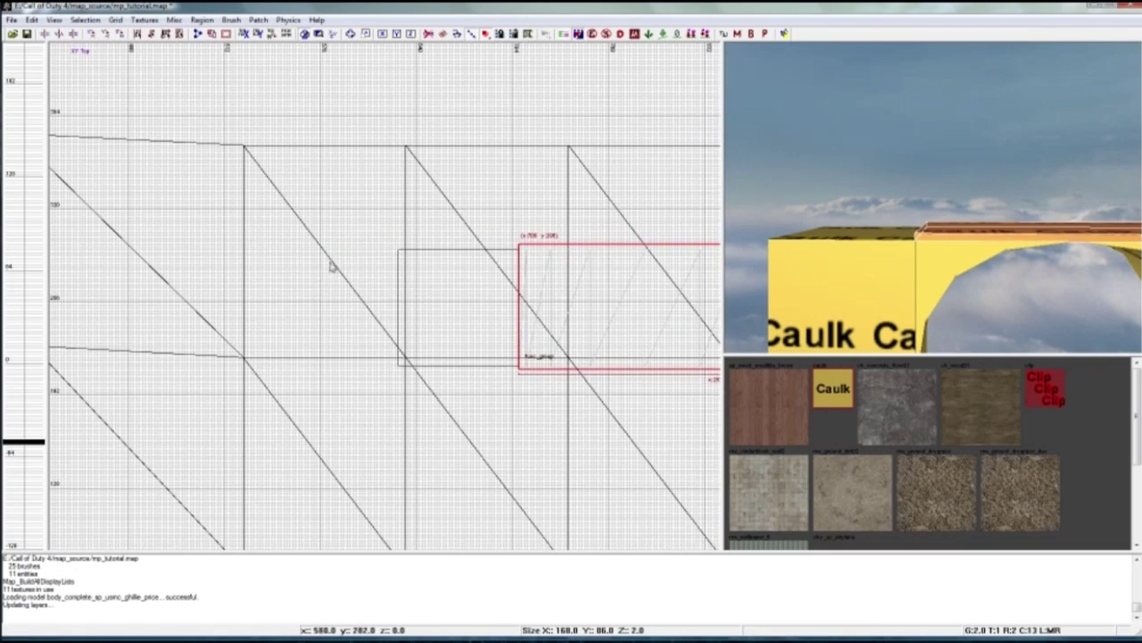
drag(382, 293, 280, 290)
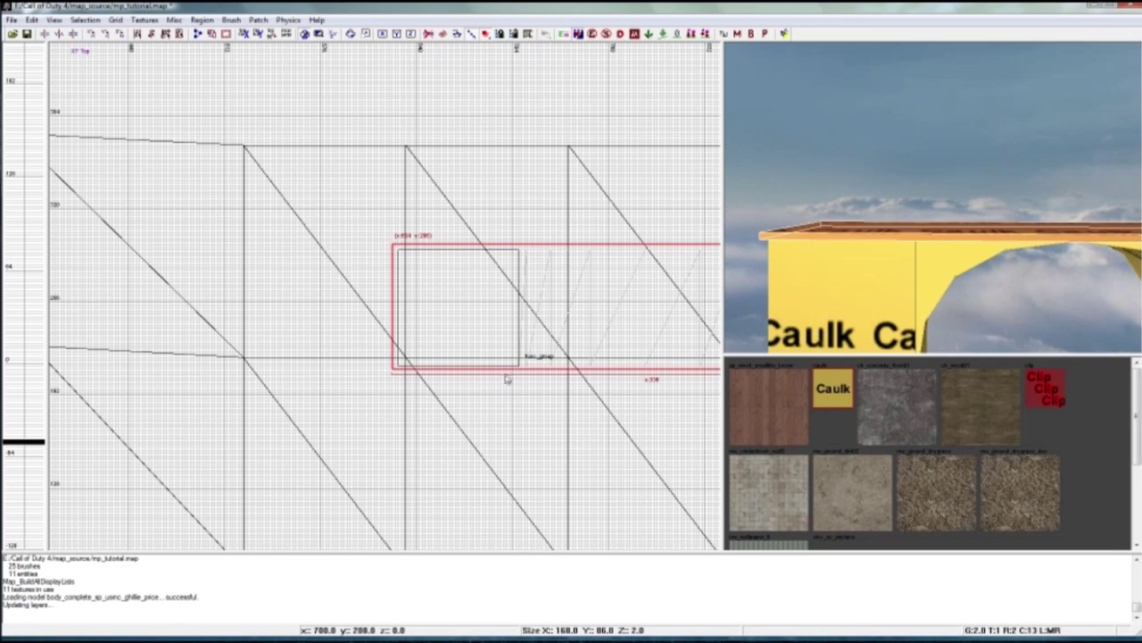
drag(503, 385, 502, 390)
right_drag(548, 316, 295, 312)
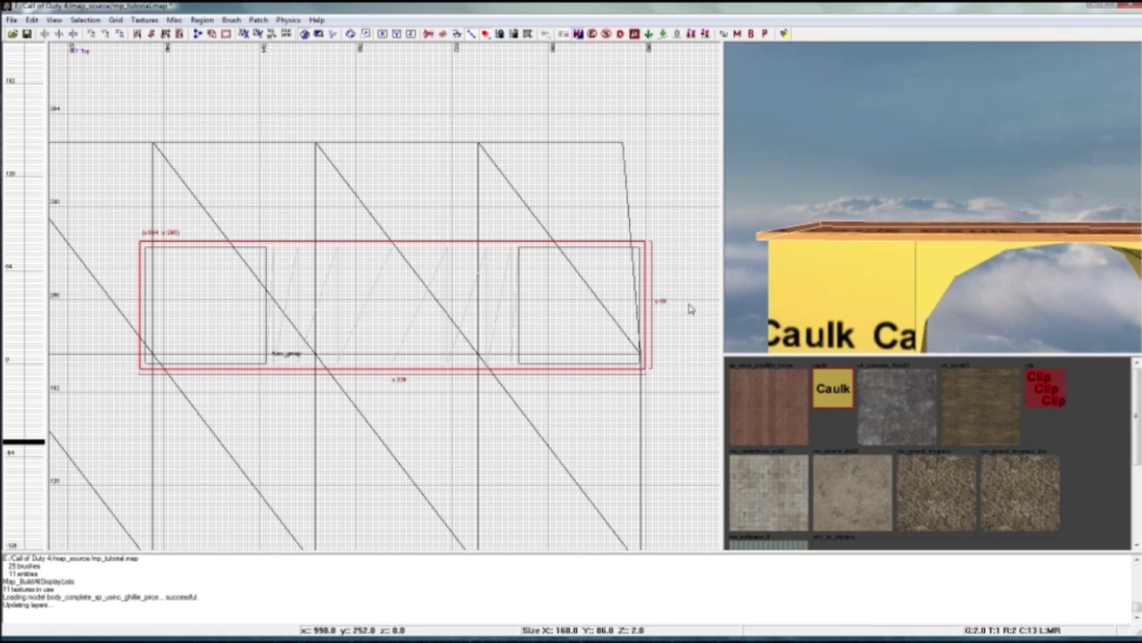
- Raise the top face of the slab by 4 units in the front view to thicken it
key(Escape)
shift+click(907, 242)
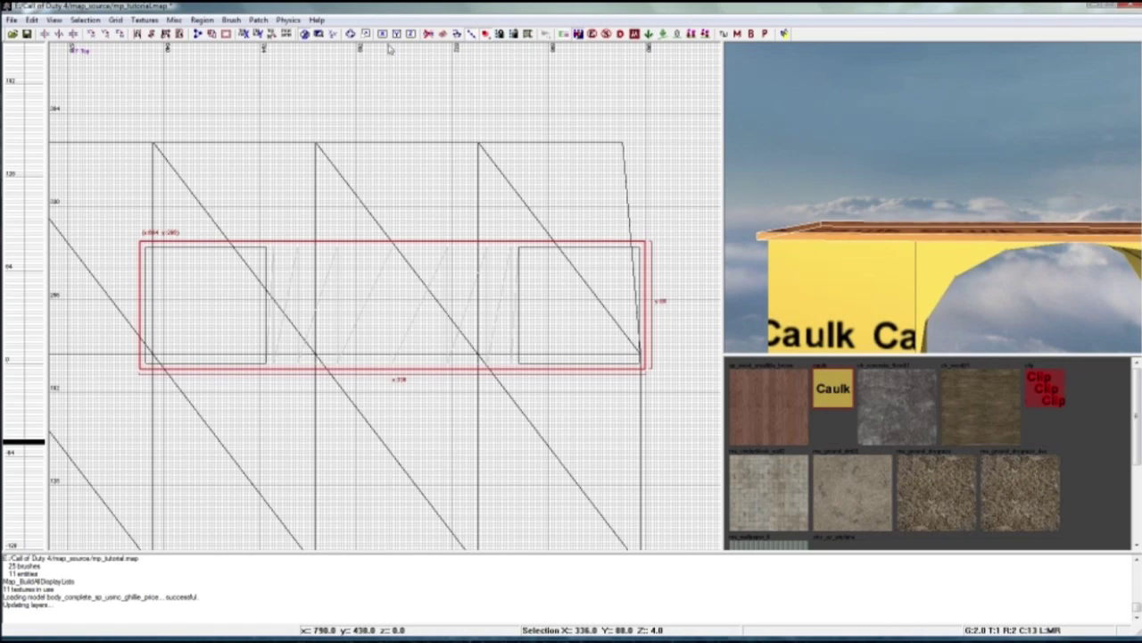
click(333, 37)
drag(281, 228, 280, 222)
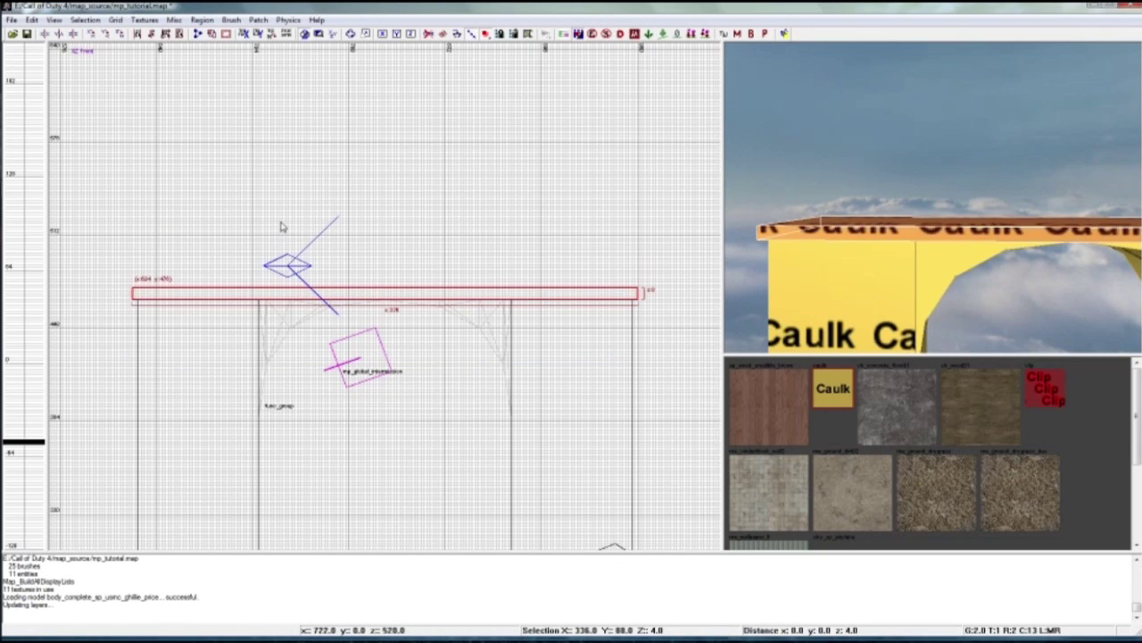
key(Escape)
- Set the grid size to 4 and apply the ch_wood01 texture to the arch's underside and the pillars' inner faces
click(116, 20)
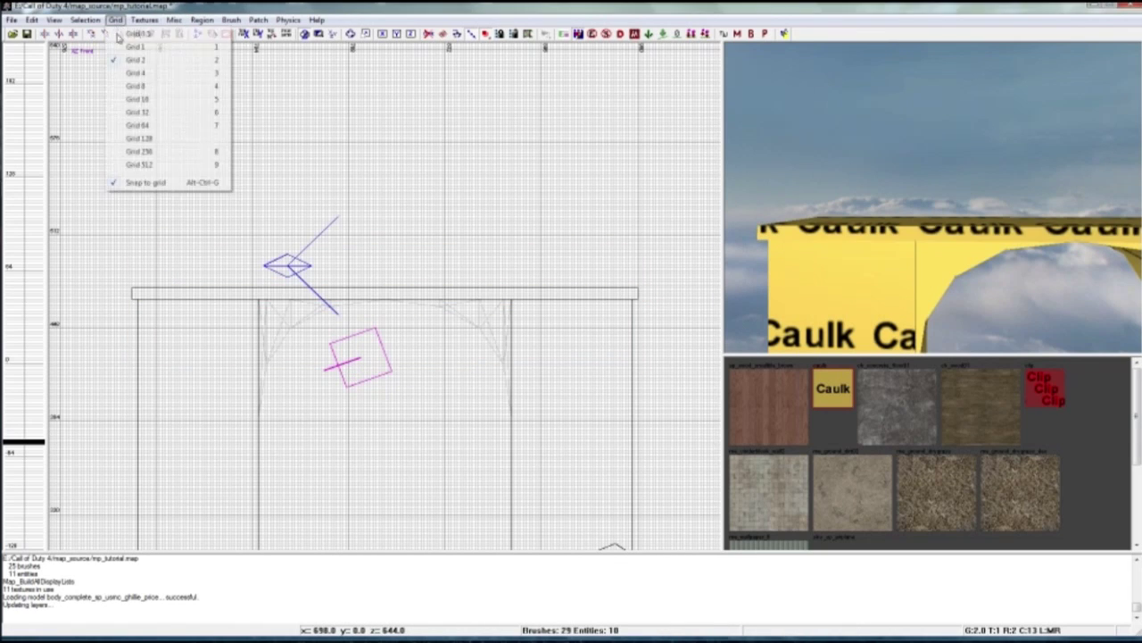
click(138, 75)
mouse_move(896, 234)
right_down()
mouse_move(952, 209)
mouse_move(932, 198)
mouse_move(906, 227)
right_up()
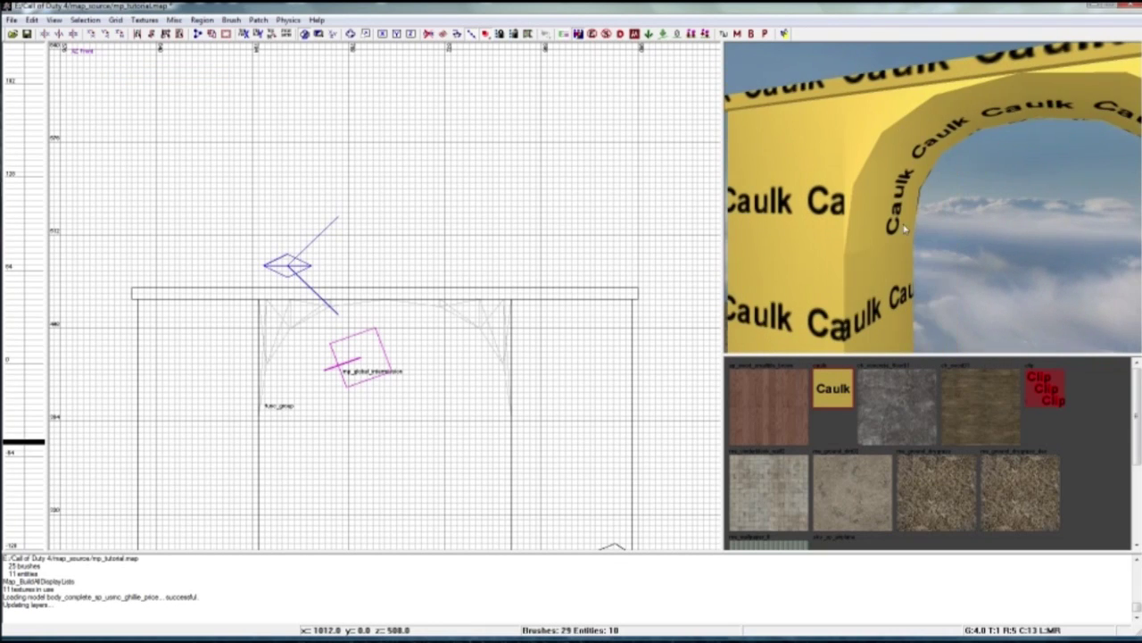
shift+click(885, 199)
ctrl+shift+click(880, 338)
click(967, 397)
key(Escape)
right_drag(938, 300, 868, 301)
click(955, 416)
key(Escape)
right_drag(933, 285, 860, 191)
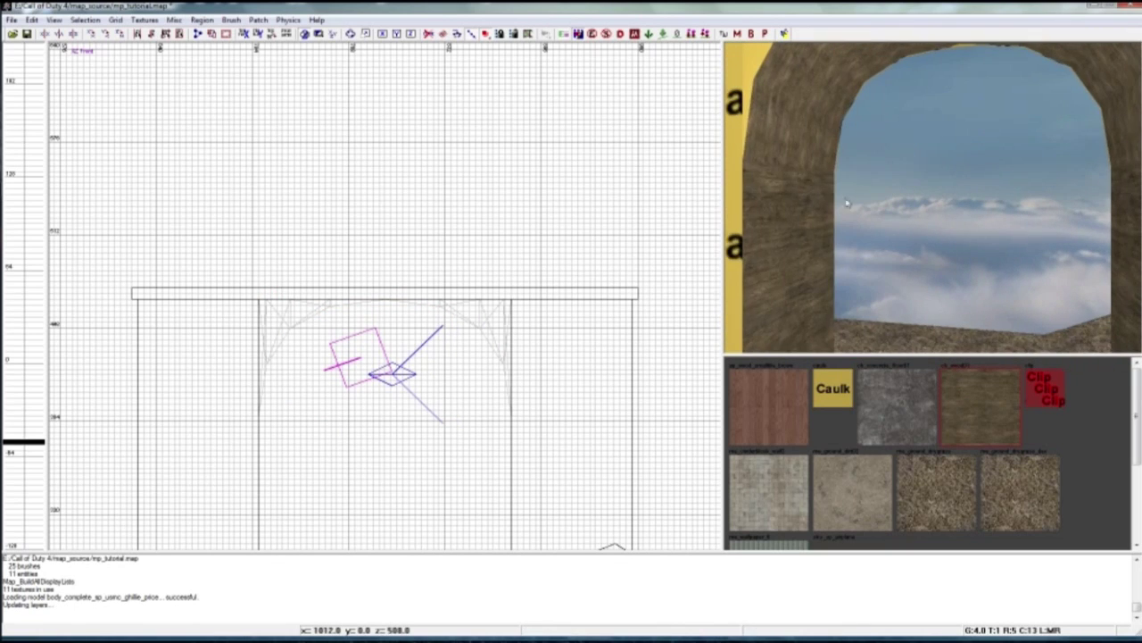
- Rotate the wood texture on the inner faces of both pillars in the Surface inspector so the grain runs vertically
ctrl+shift+click(802, 234)
mouse_move(802, 233)
right_down()
mouse_move(862, 187)
mouse_move(899, 231)
right_up()
ctrl+shift+click(899, 231)
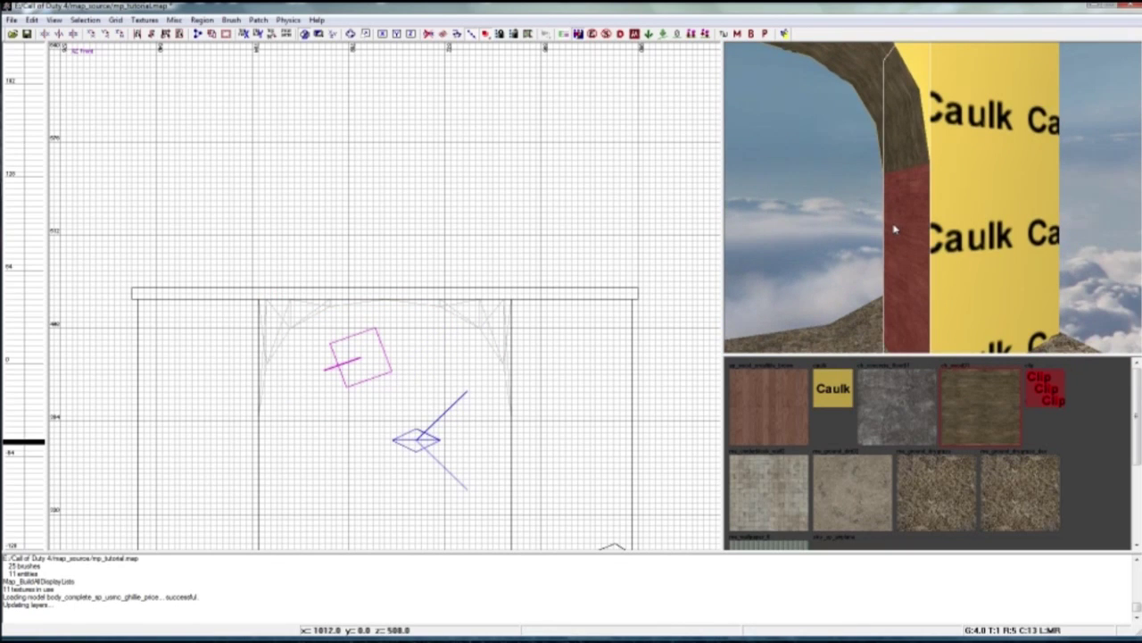
key(s)
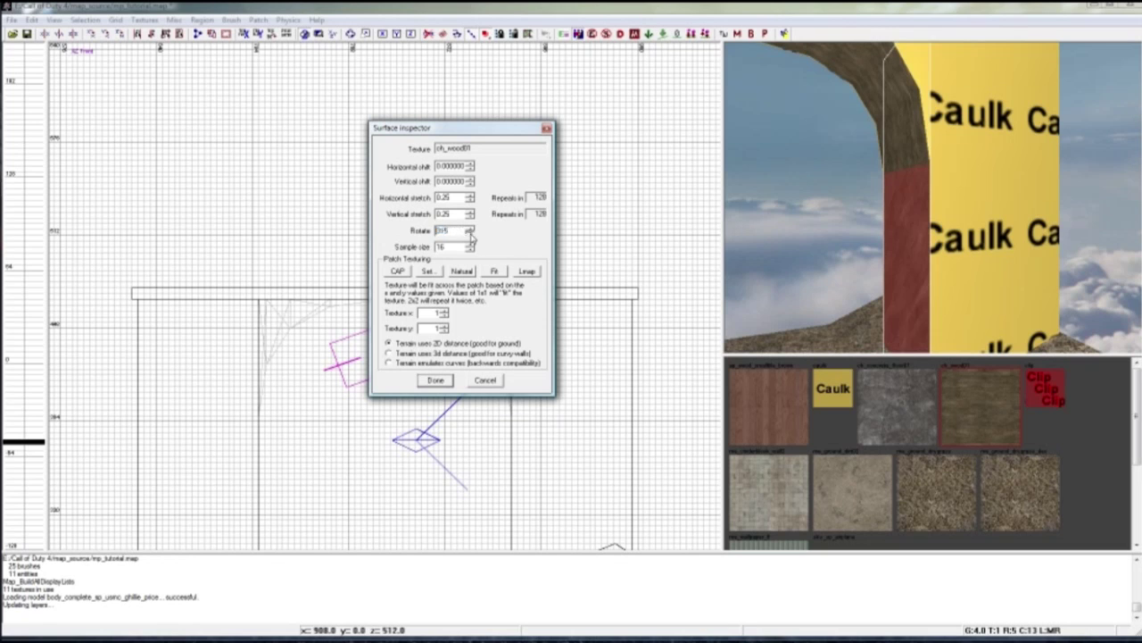
click(439, 380)
key(Escape)
- Apply the me_cinderblock_wall2 texture to the pillar faces and the arch cap on one side of the gateway
right_drag(893, 282, 799, 257)
ctrl+shift+click(891, 230)
right_drag(910, 190, 883, 179)
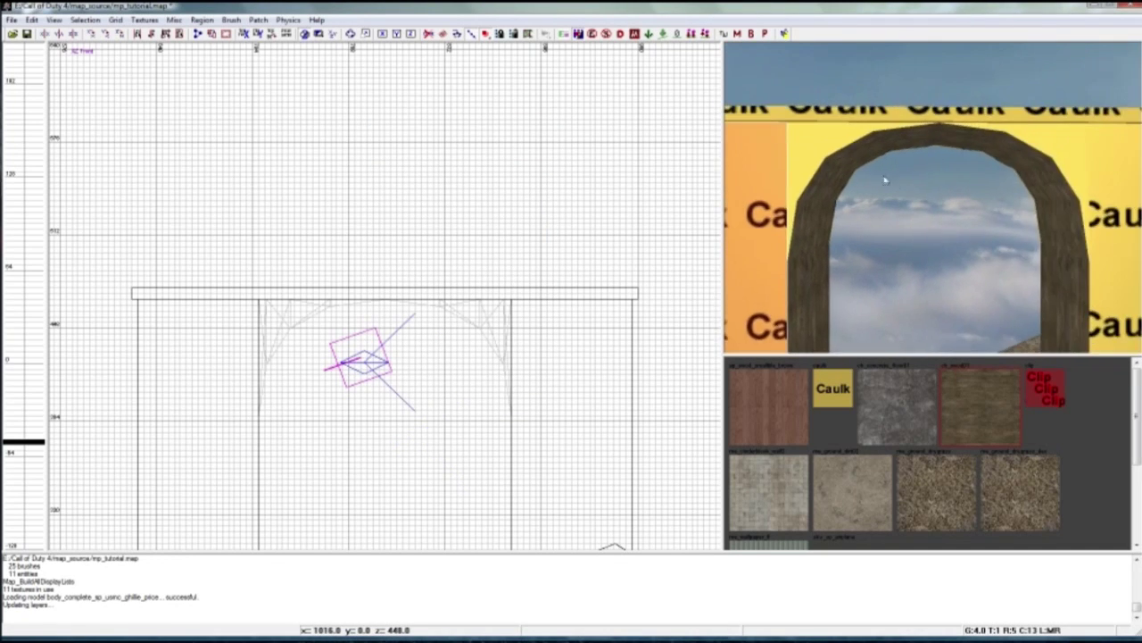
shift+click(830, 146)
click(786, 507)
key(Escape)
- Texture the pillar faces and the arch cap on the gateway's opposite side with me_cinderblock_wall2
right_drag(834, 308, 910, 246)
ctrl+shift+click(911, 245)
shift+click(934, 164)
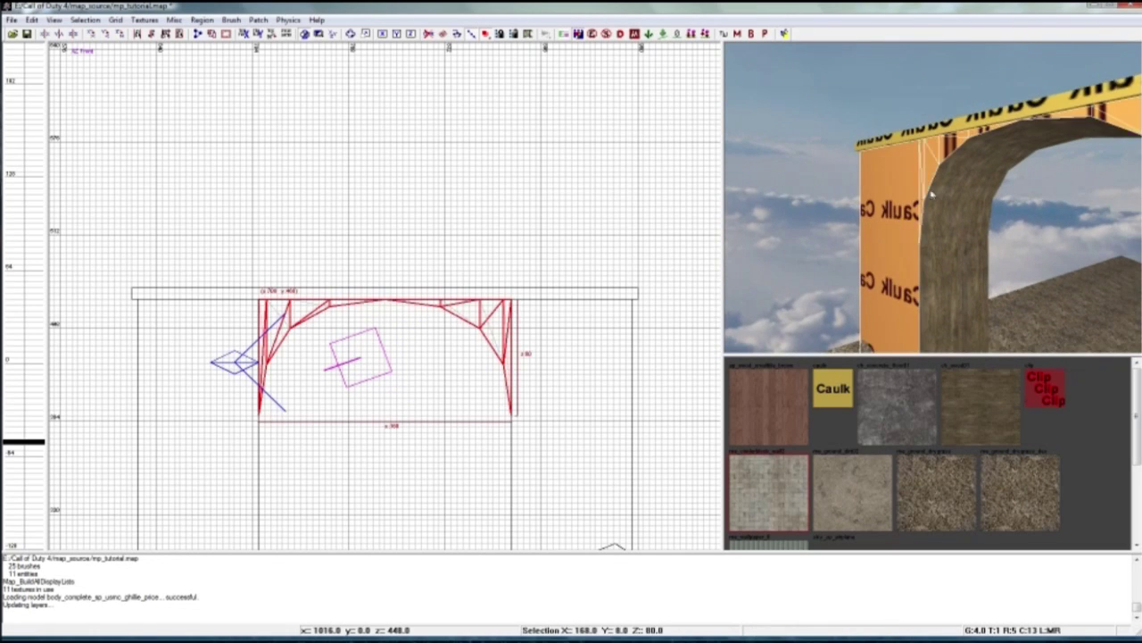
right_drag(934, 166, 993, 213)
ctrl+shift+click(1022, 221)
click(765, 486)
key(Escape)
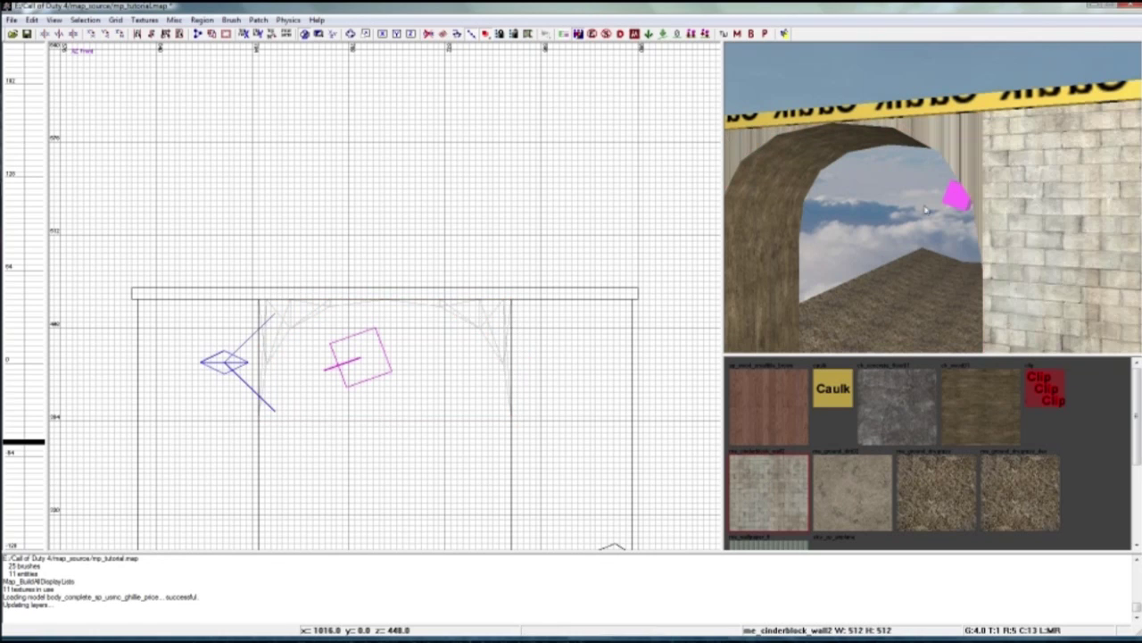
- Select both arch cap patches and align their cinderblock texture with CAP patch texturing in the Surface inspector
right_drag(908, 169, 908, 171)
shift+click(978, 138)
right_drag(978, 138, 1041, 188)
shift+click(814, 229)
key(s)
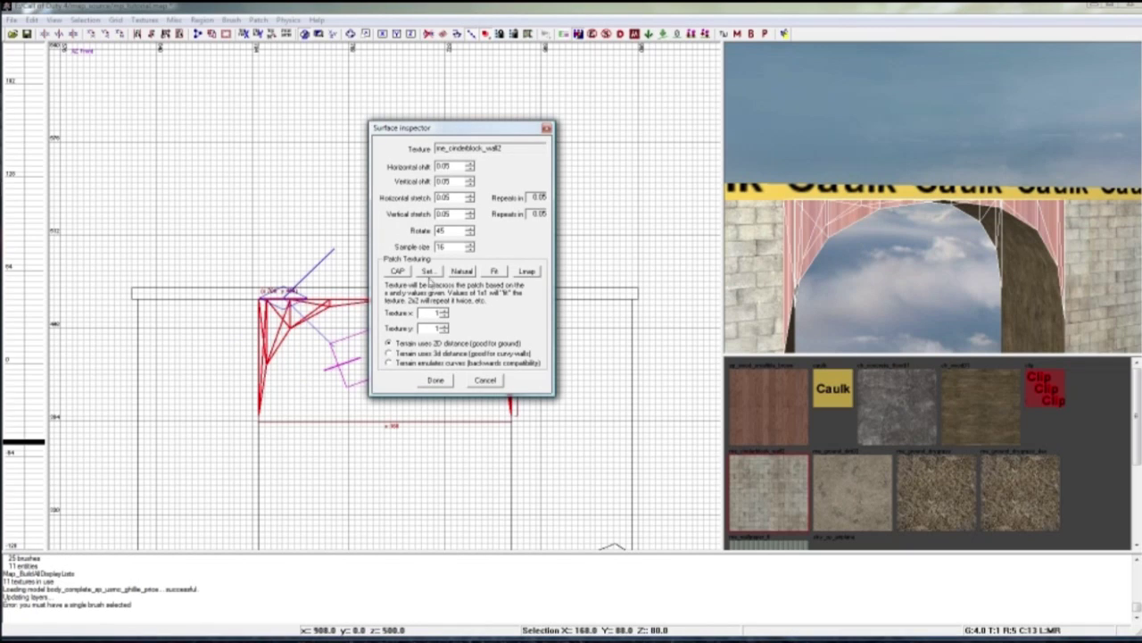
click(400, 273)
click(463, 272)
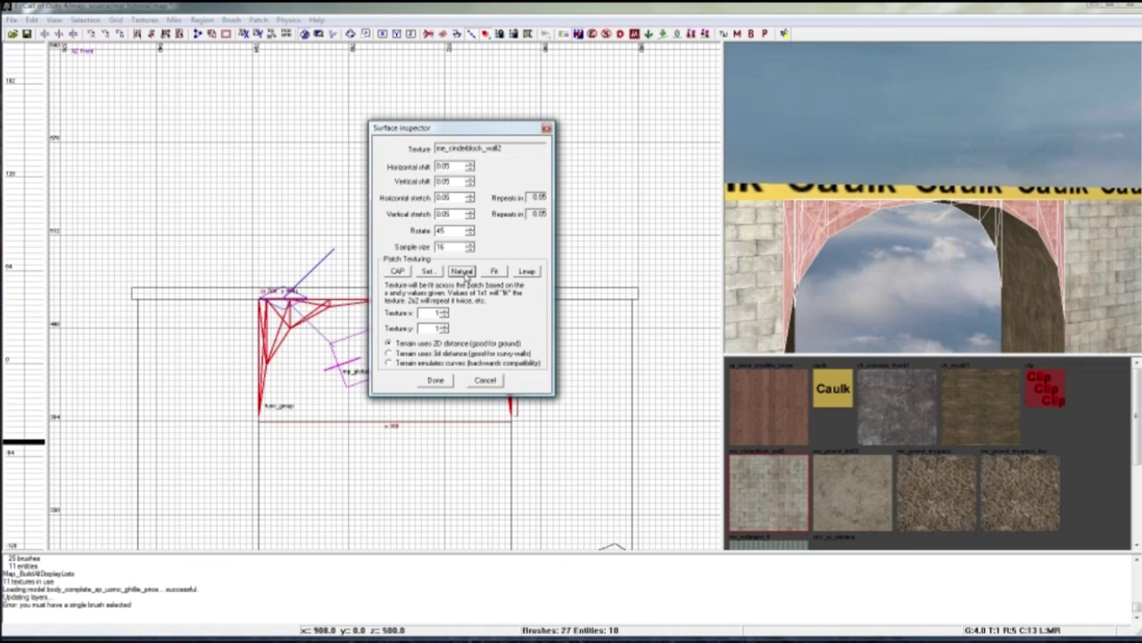
click(432, 272)
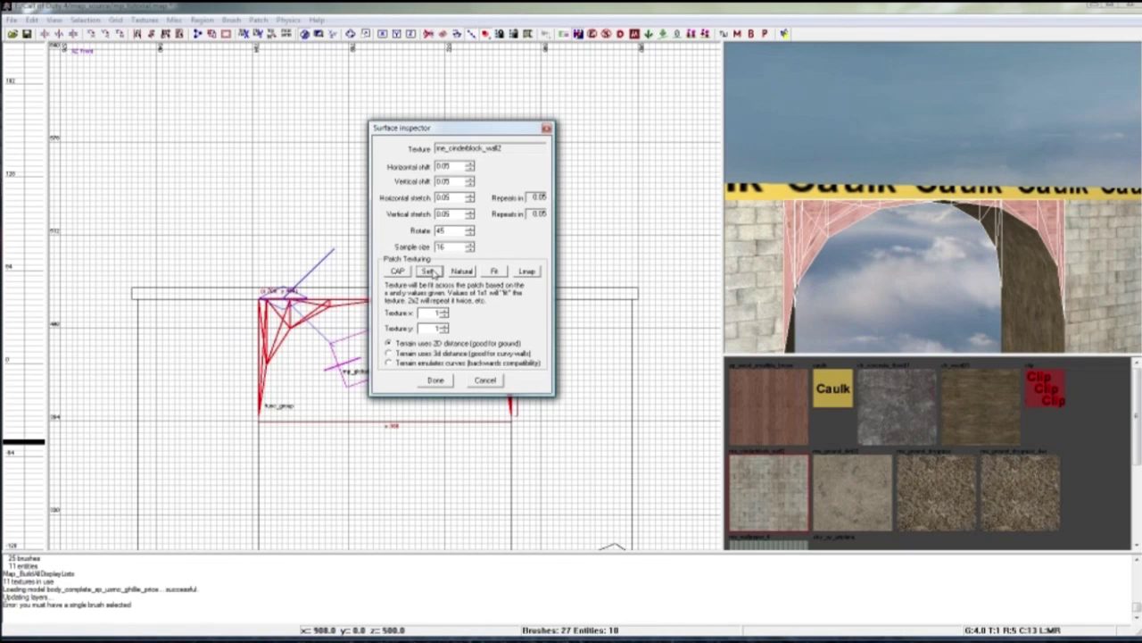
click(527, 272)
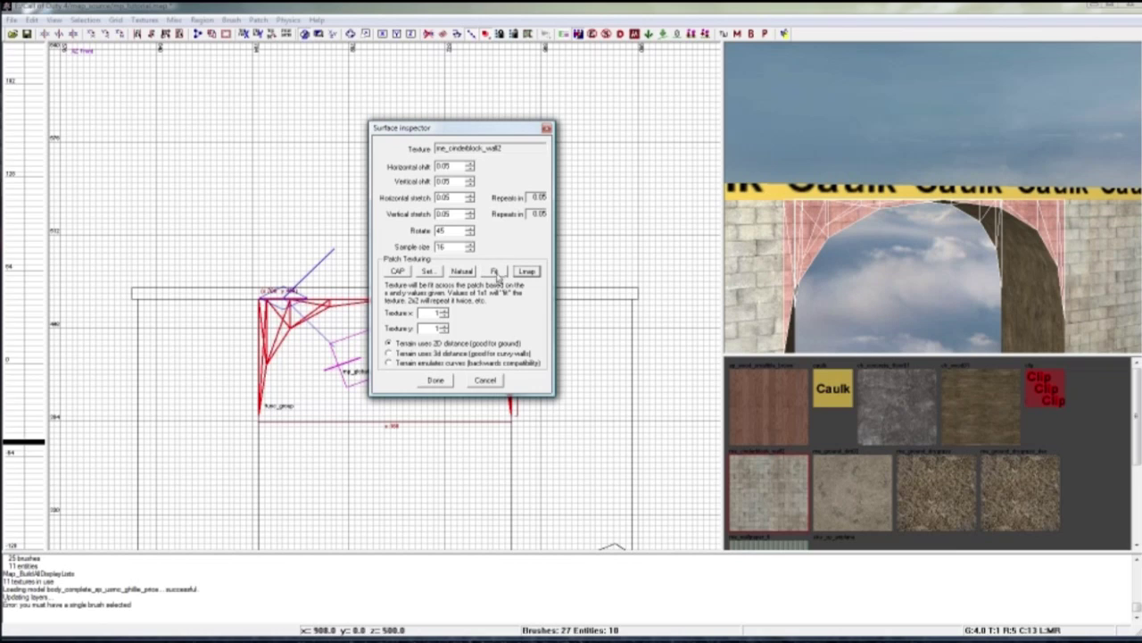
click(521, 274)
key(Escape)
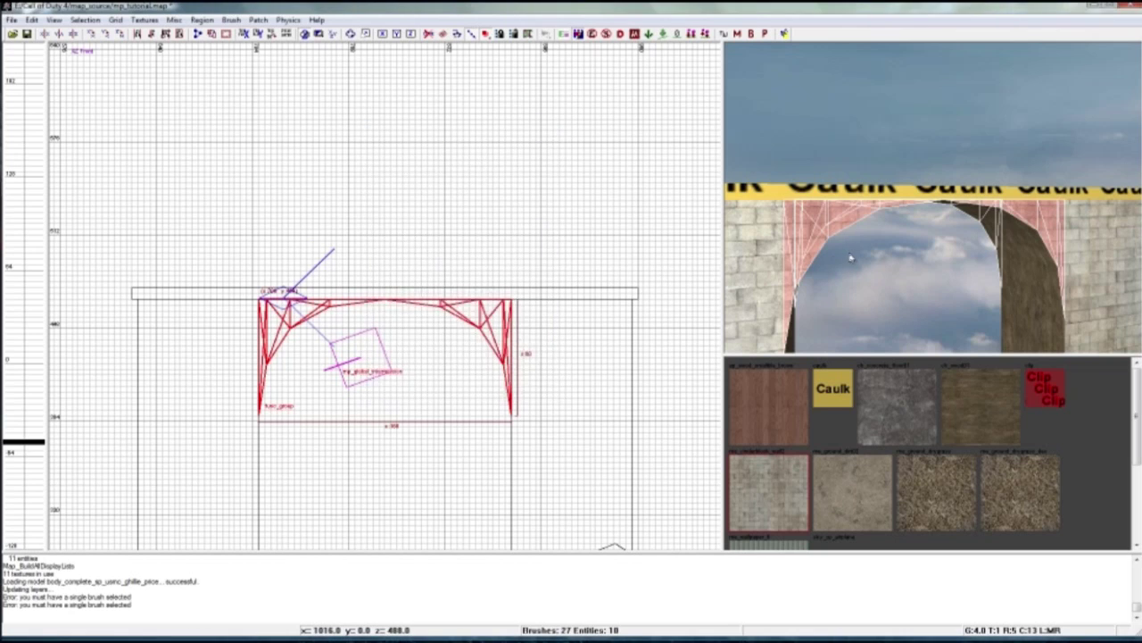
key(Escape)
- Apply the ch_concrete_floor01 texture to the slab on top of the gateway
right_drag(852, 257, 857, 210)
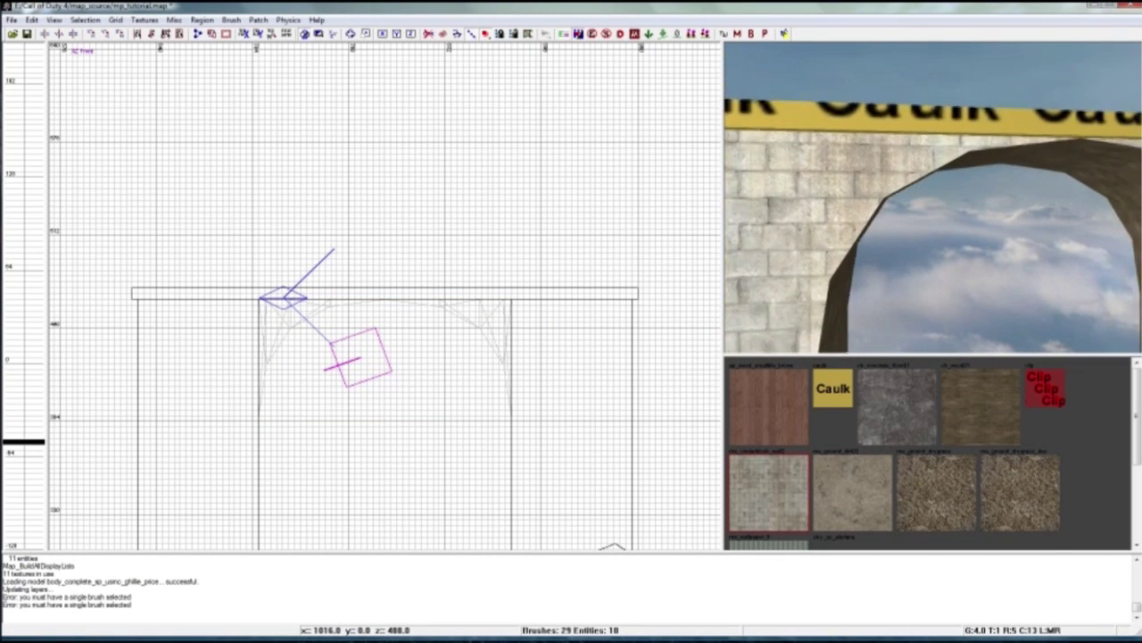
mouse_move(932, 196)
right_down()
mouse_move(914, 237)
mouse_move(937, 218)
mouse_move(946, 232)
mouse_move(932, 201)
right_up()
shift+click(840, 223)
click(893, 399)
key(Escape)
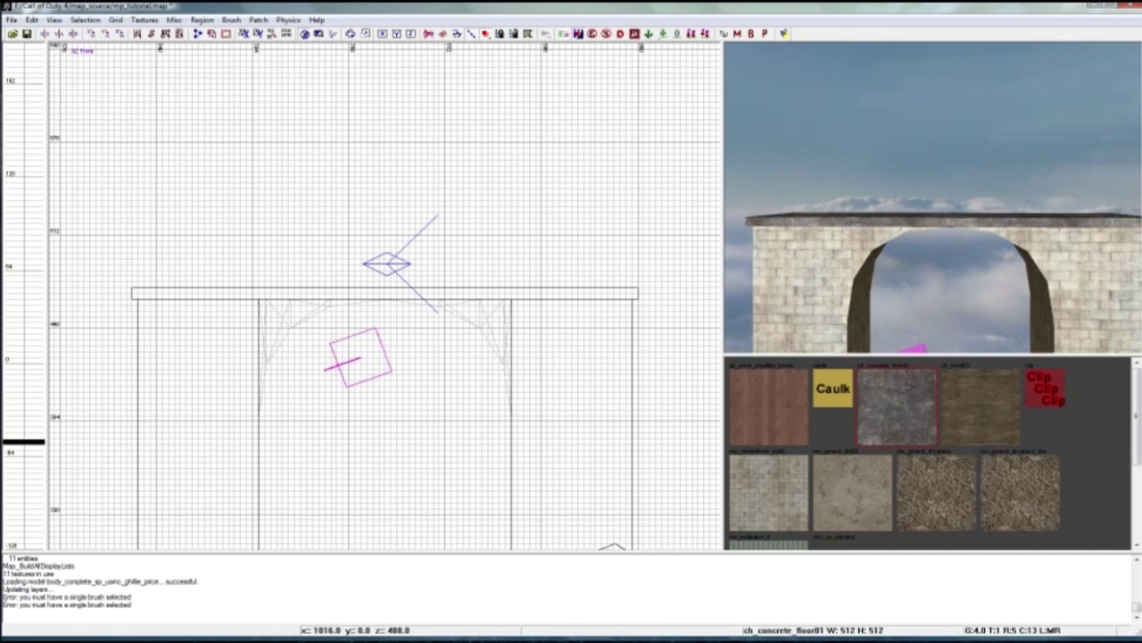
- Select the terrain patch and lower its vertices beneath the arch to carve a channel running through the gateway
ctrl+right_drag(895, 210, 898, 299)
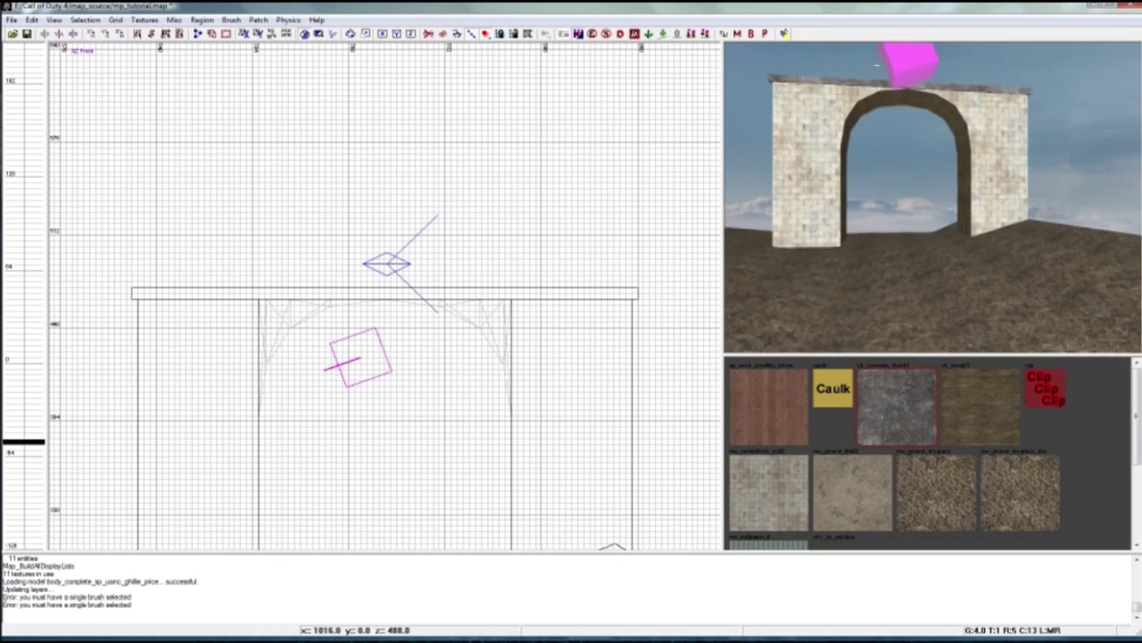
shift+click(898, 282)
mouse_move(888, 276)
right_down()
mouse_move(887, 298)
mouse_move(928, 299)
mouse_move(887, 287)
mouse_move(871, 299)
mouse_move(879, 312)
mouse_move(895, 280)
mouse_move(880, 284)
mouse_move(897, 275)
right_up()
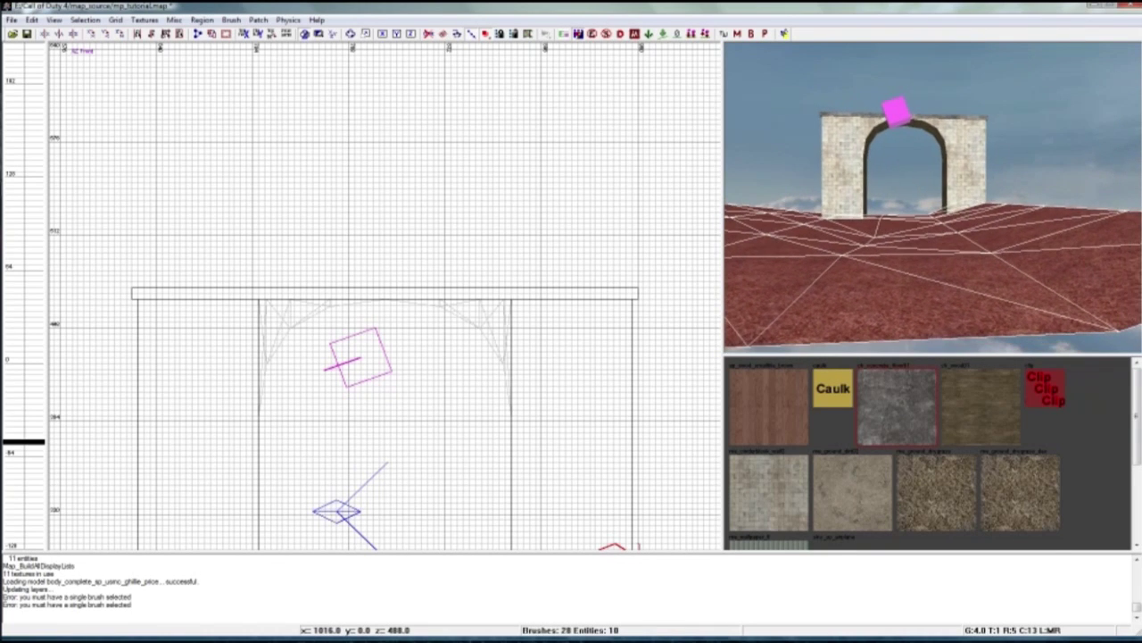
right_drag(881, 235, 840, 216)
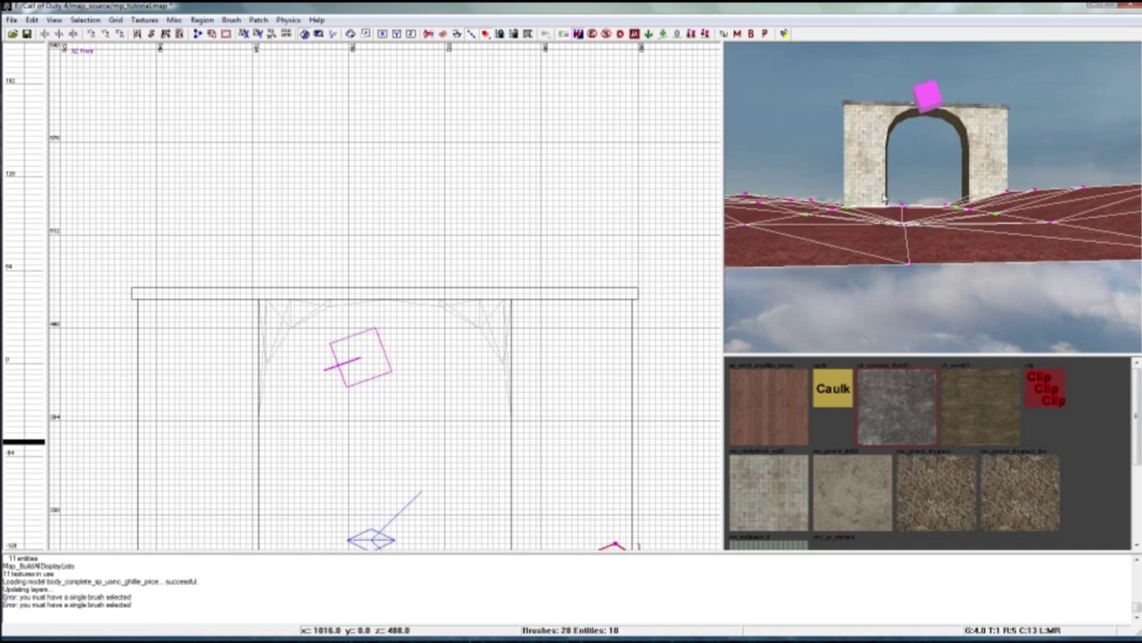
drag(889, 181, 910, 246)
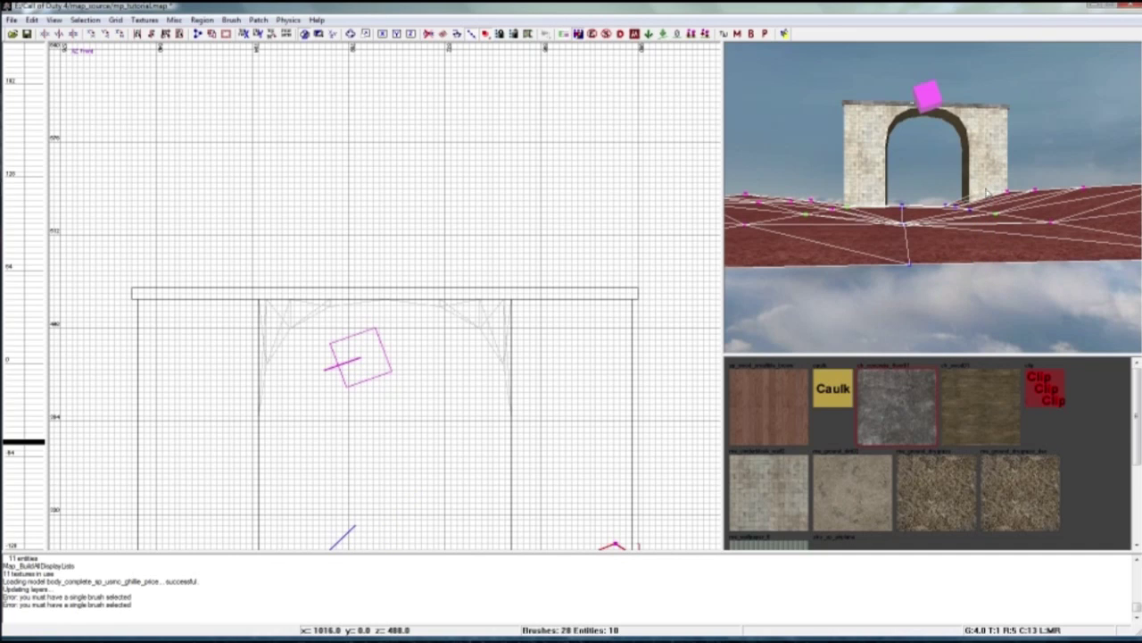
ctrl+right_drag(973, 196, 939, 206)
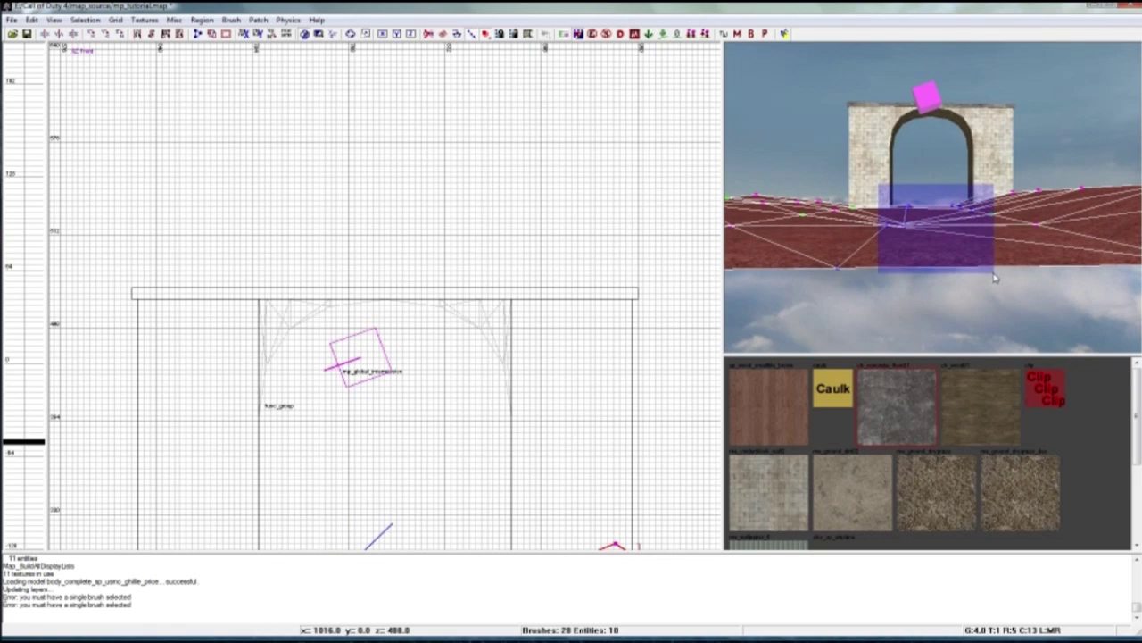
right_drag(985, 274, 916, 208)
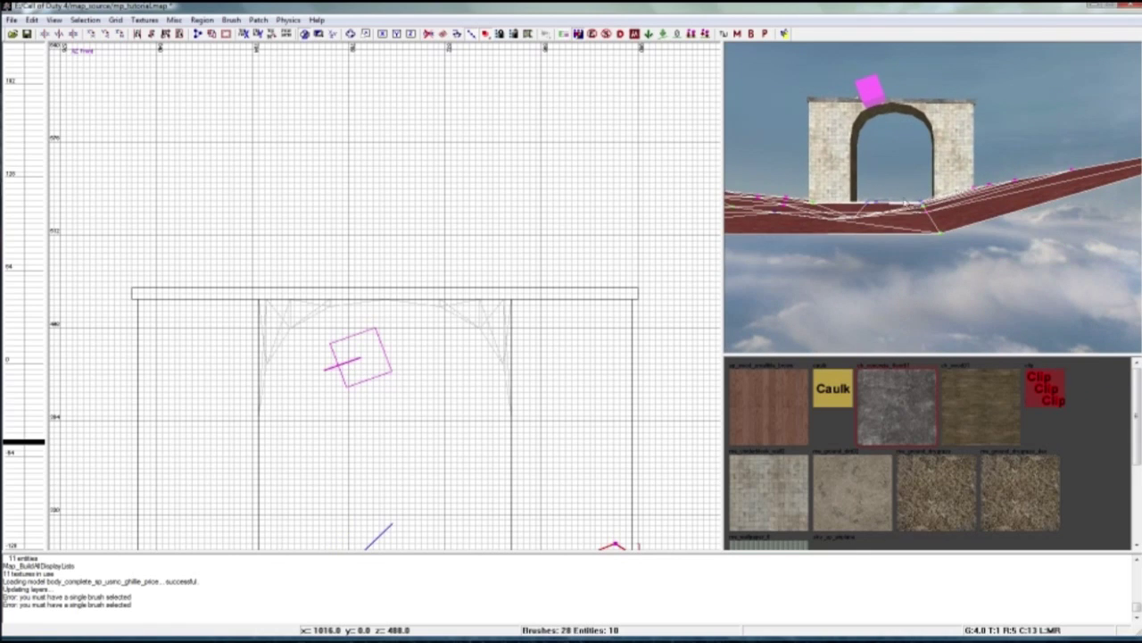
drag(938, 233, 937, 253)
ctrl+right_drag(937, 253, 915, 206)
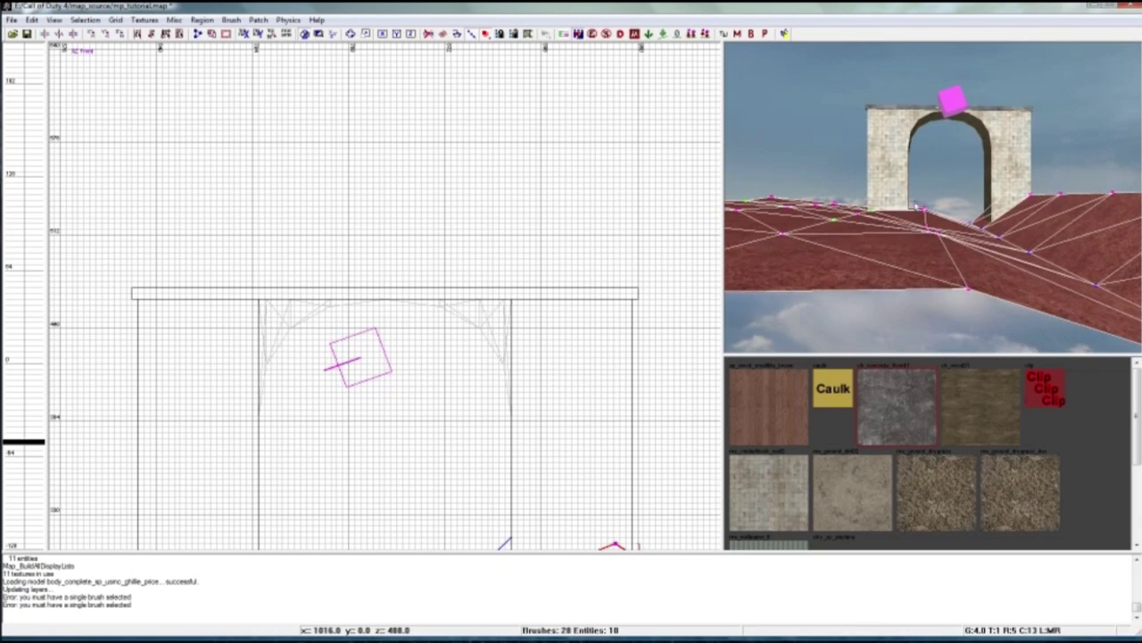
drag(962, 288, 962, 316)
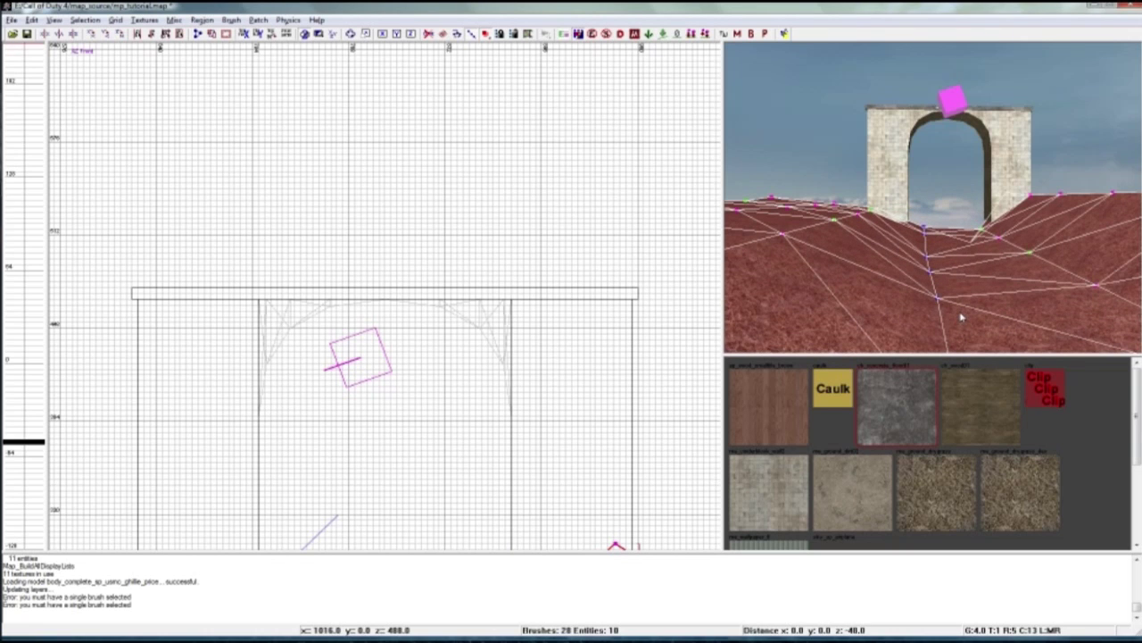
right_drag(953, 277, 969, 243)
key(Escape)
- Extend both gateway pillars downward so they reach into the lowered terrain
shift+click(971, 217)
key(Escape)
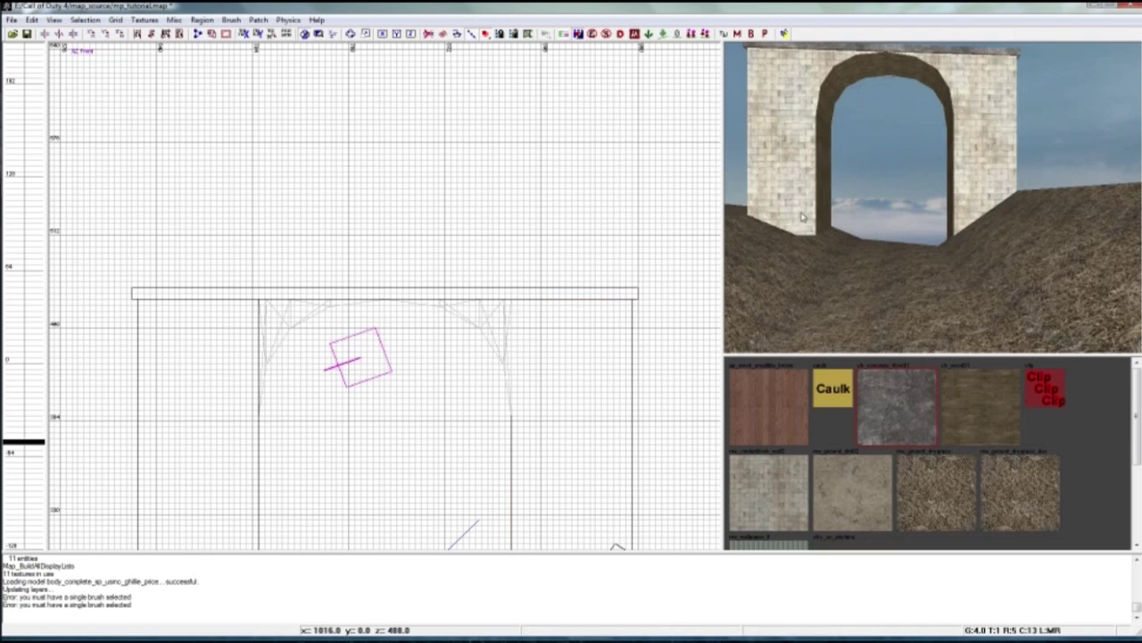
shift+click(802, 214)
key(Escape)
ctrl+right_drag(834, 309, 828, 324)
- Adjust the terrain patch's vertices along the channel so the ground meets the pillar in an even bank
shift+click(857, 278)
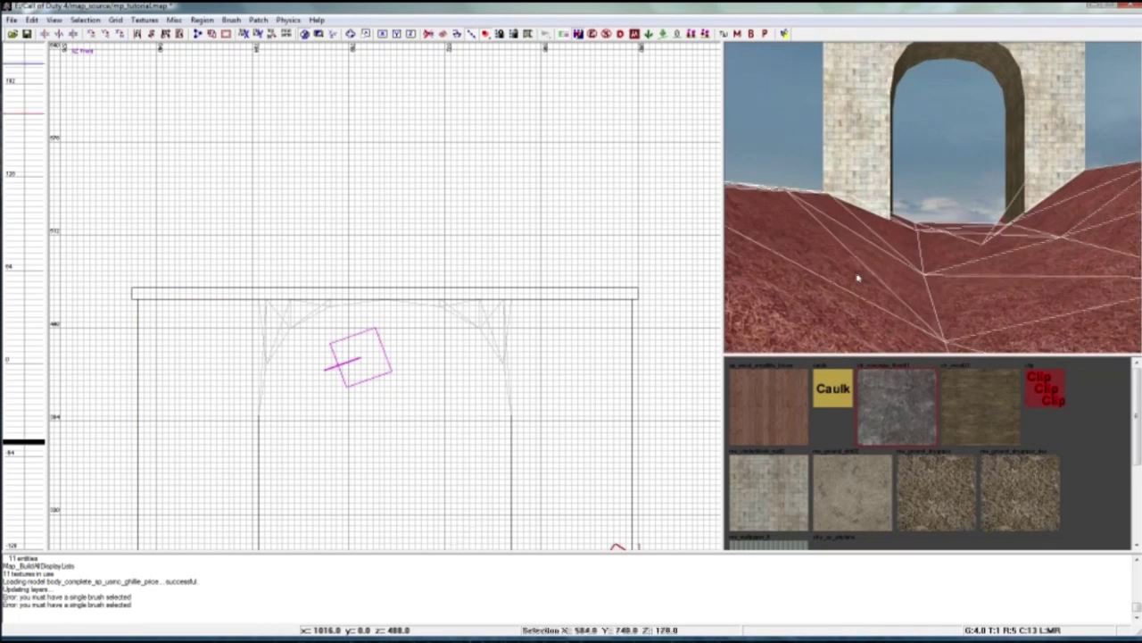
ctrl+right_drag(856, 278, 858, 247)
key(v)
drag(931, 294, 942, 273)
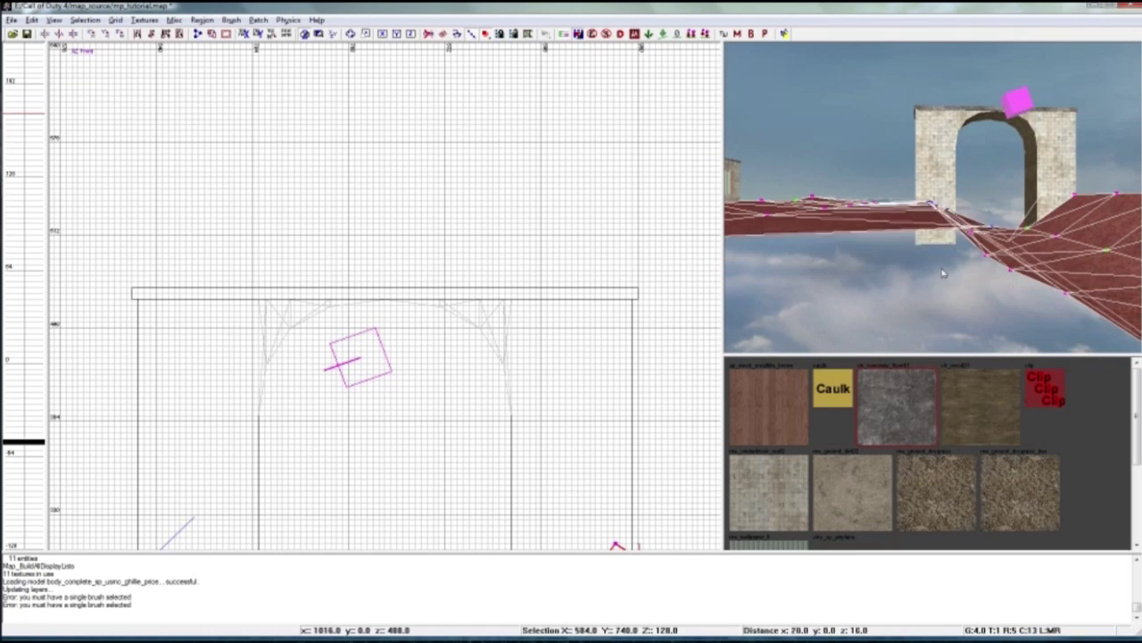
key(v)
mouse_move(949, 273)
ctrl+right_down()
mouse_move(982, 247)
mouse_move(959, 237)
mouse_move(946, 260)
ctrl+right_up()
key(Escape)
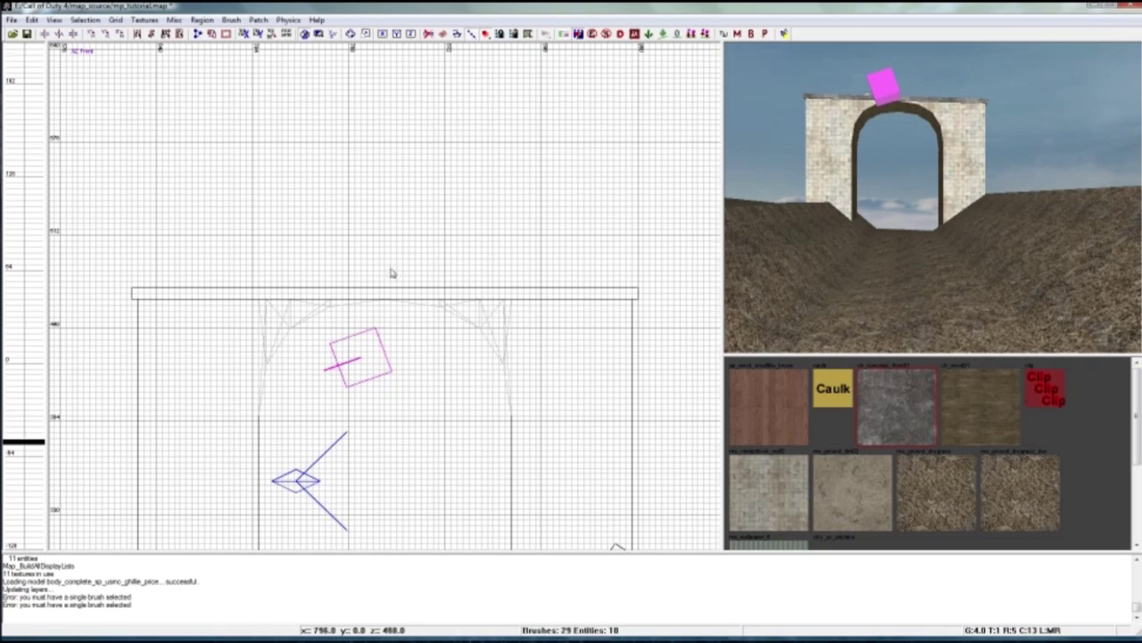
- Draw a brush filling the channel in the front view, 92 units high, and widen it to 312 units across both banks
scroll(392, 273, down, 4)
right_drag(354, 277, 359, 165)
scroll(354, 277, up, 3)
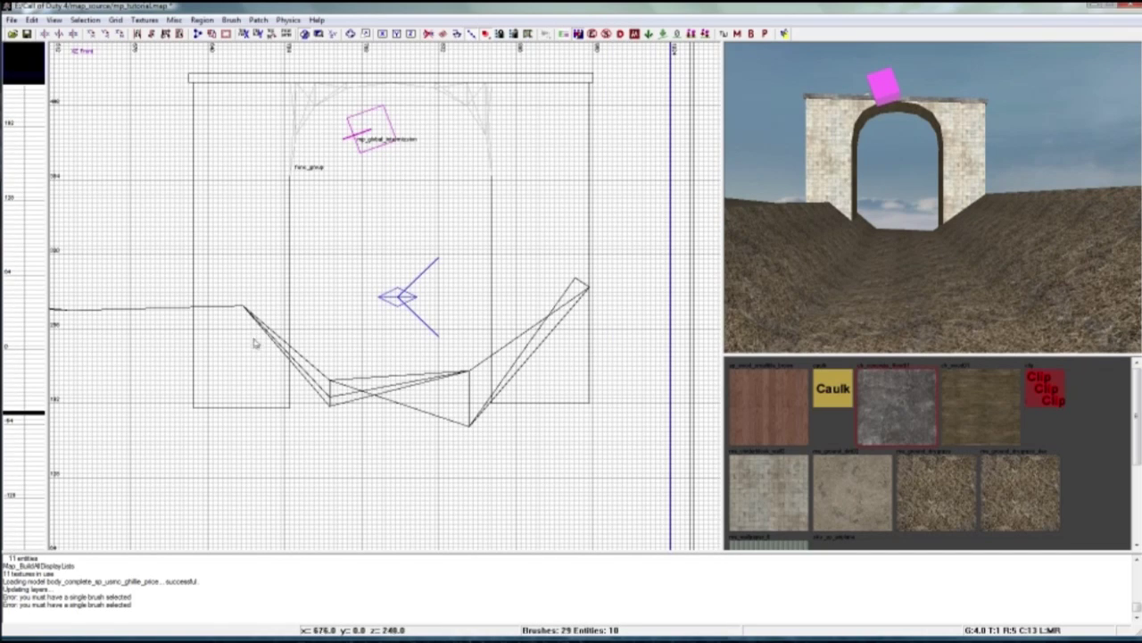
mouse_move(247, 319)
mouse_down()
mouse_move(367, 347)
mouse_move(585, 428)
mouse_up()
right_drag(794, 336, 824, 313)
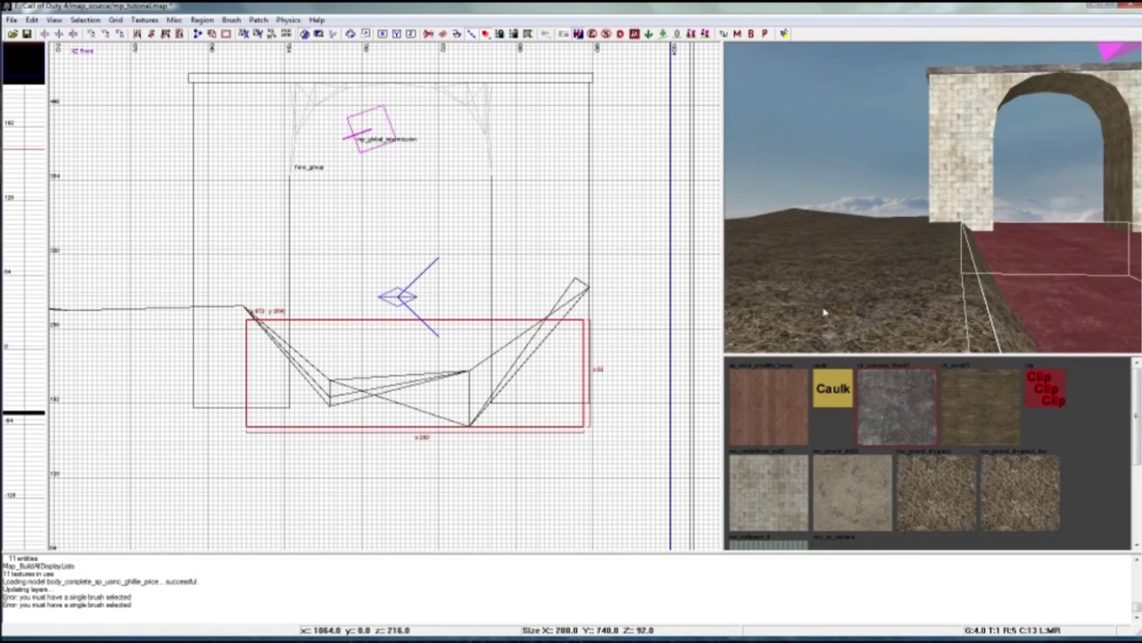
drag(848, 323, 823, 325)
mouse_move(822, 325)
right_down()
mouse_move(824, 308)
mouse_move(826, 323)
mouse_move(860, 317)
mouse_move(786, 313)
mouse_move(879, 290)
mouse_move(901, 308)
mouse_move(928, 295)
right_up()
right_drag(857, 268, 814, 311)
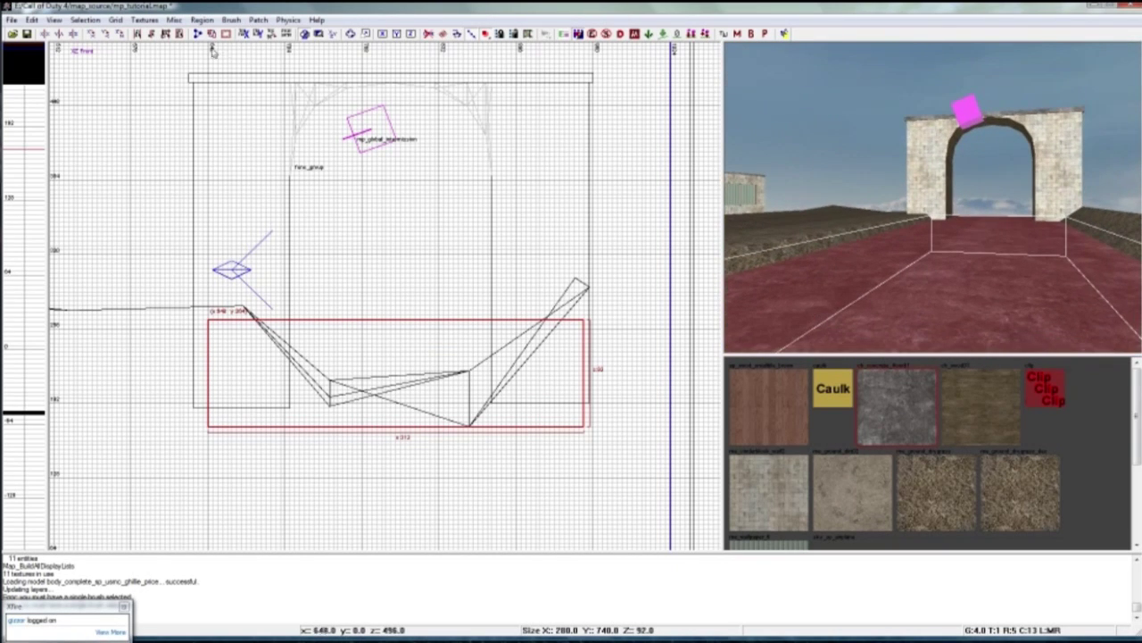
- Filter the textures to the tool materials and apply clip_water to the whole channel brush
click(157, 19)
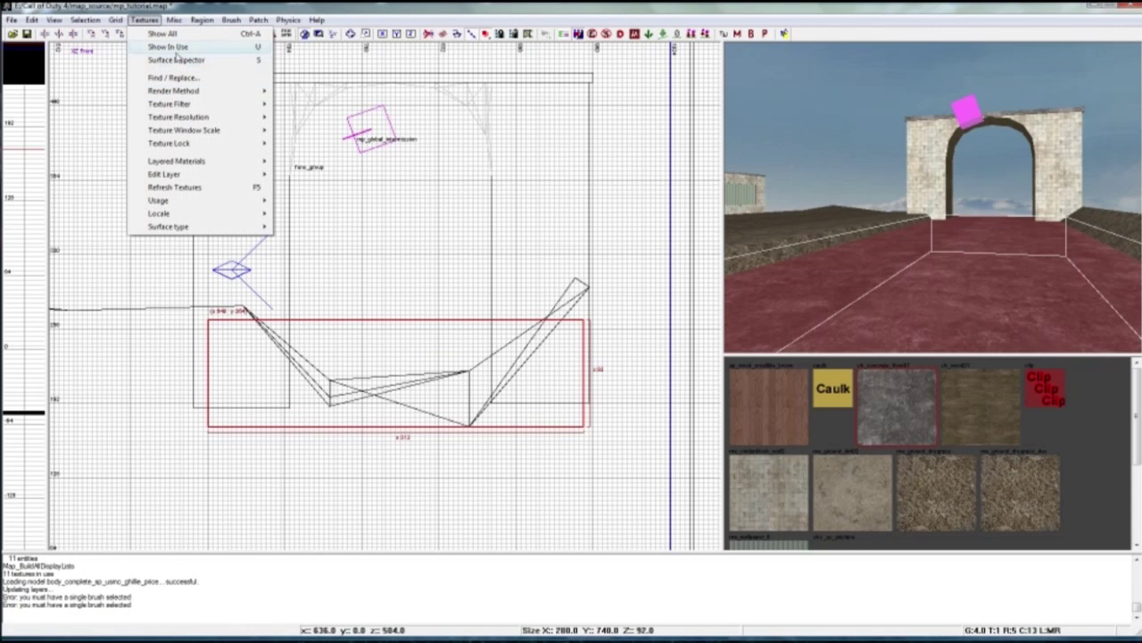
mouse_move(168, 202)
click(299, 226)
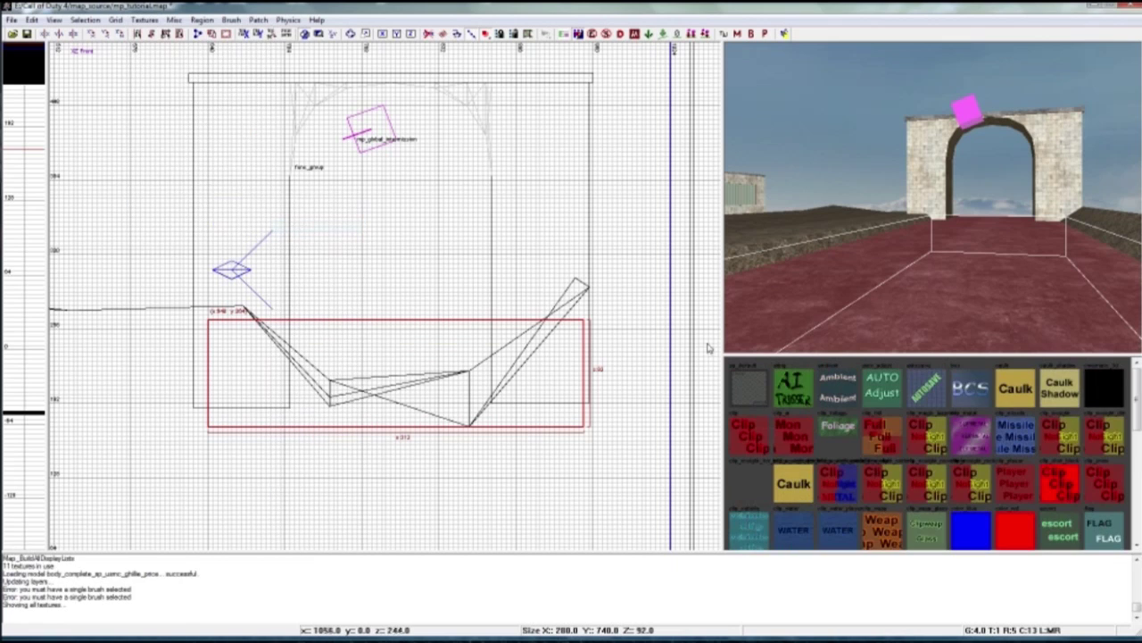
click(797, 530)
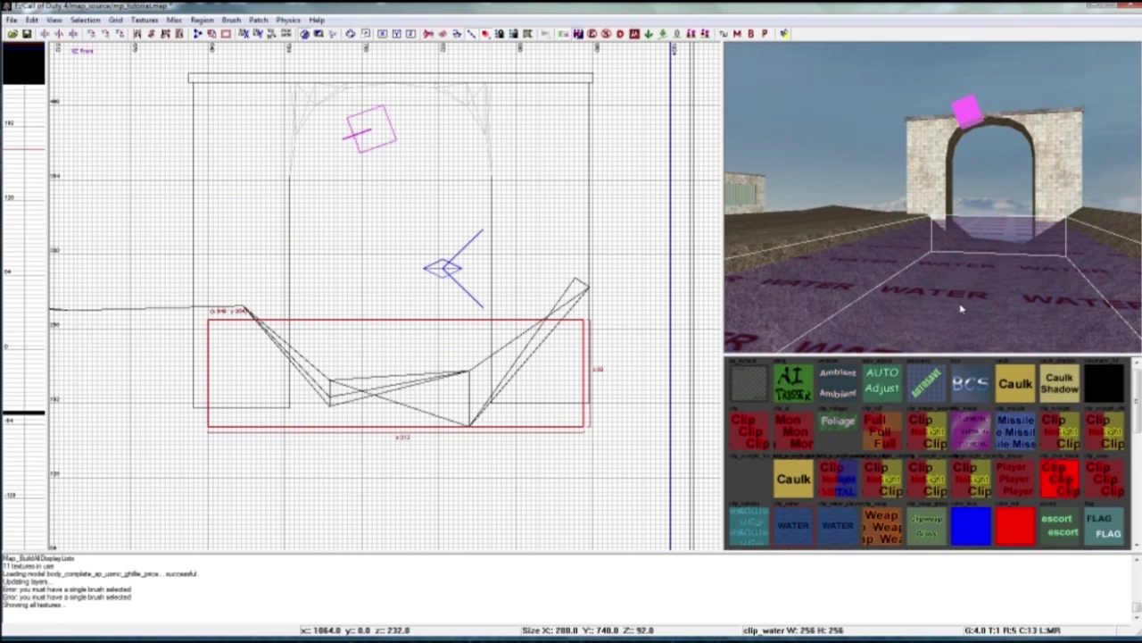
key(Escape)
mouse_move(961, 309)
right_down()
mouse_move(969, 276)
mouse_move(1005, 258)
right_up()
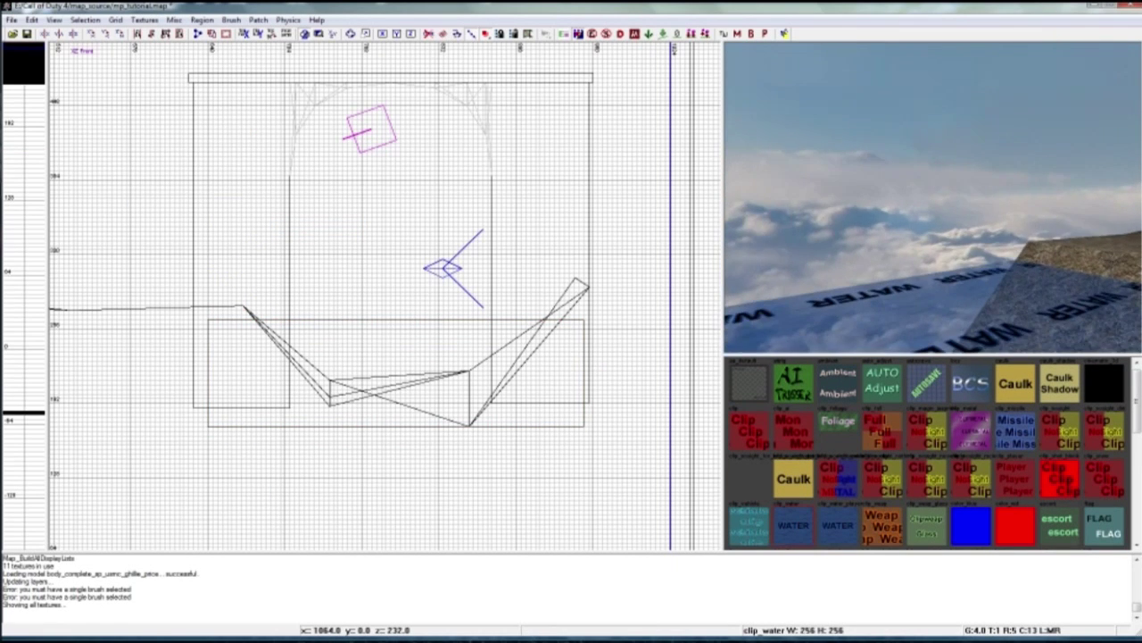
scroll(989, 455, down, 5)
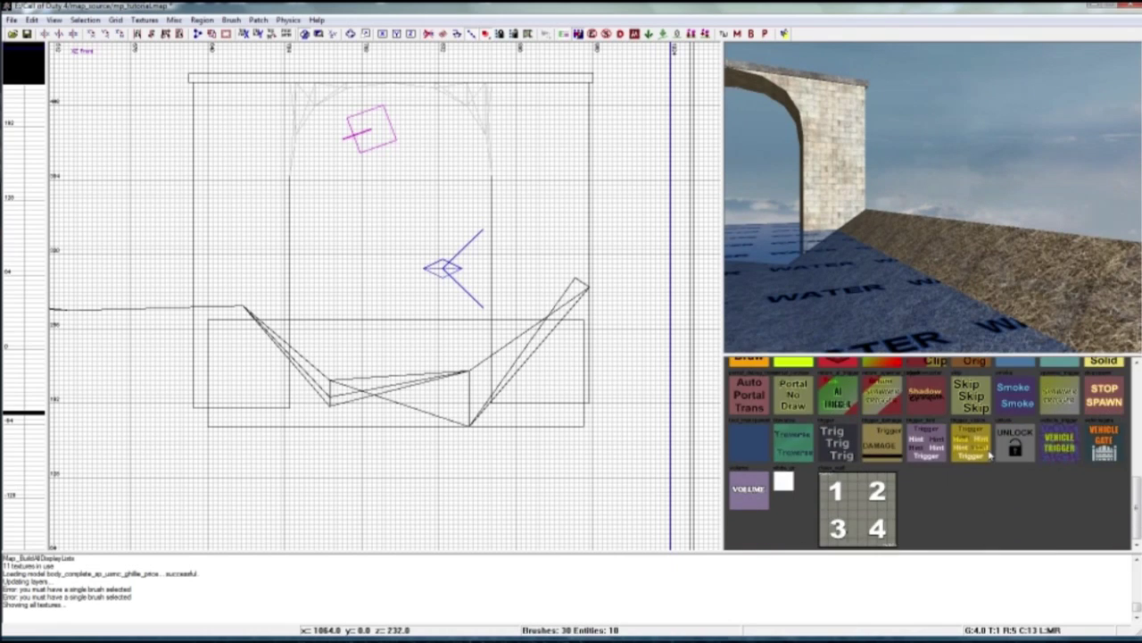
scroll(989, 456, up, 3)
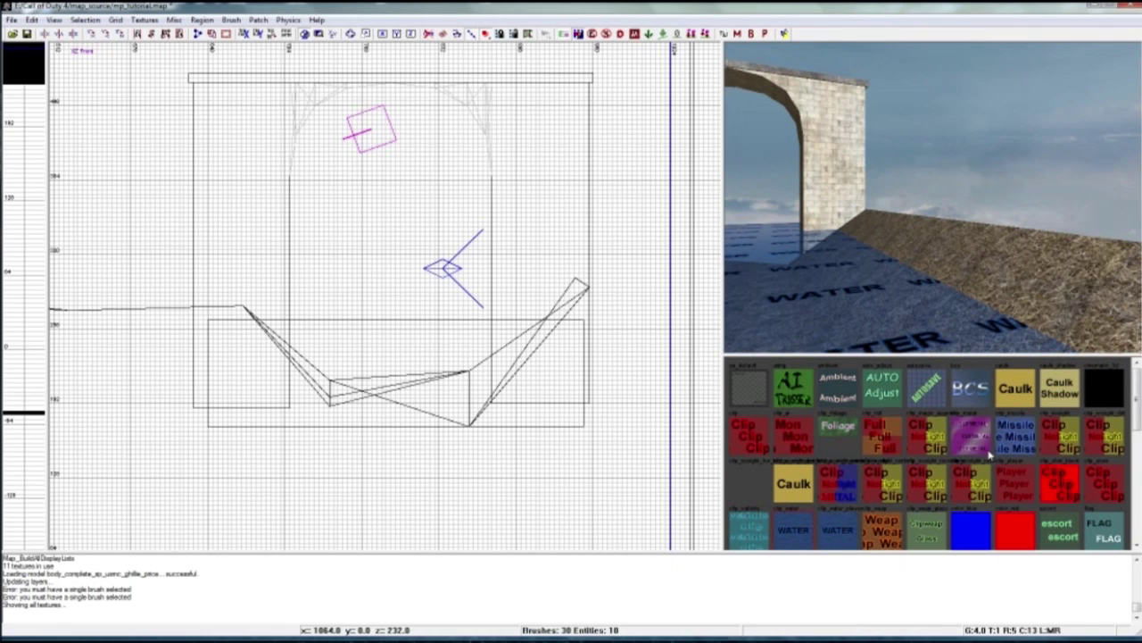
- Select the water brush's top face, filter the textures by liquid usage, and apply ch_water01 to that face
right_drag(977, 284, 893, 284)
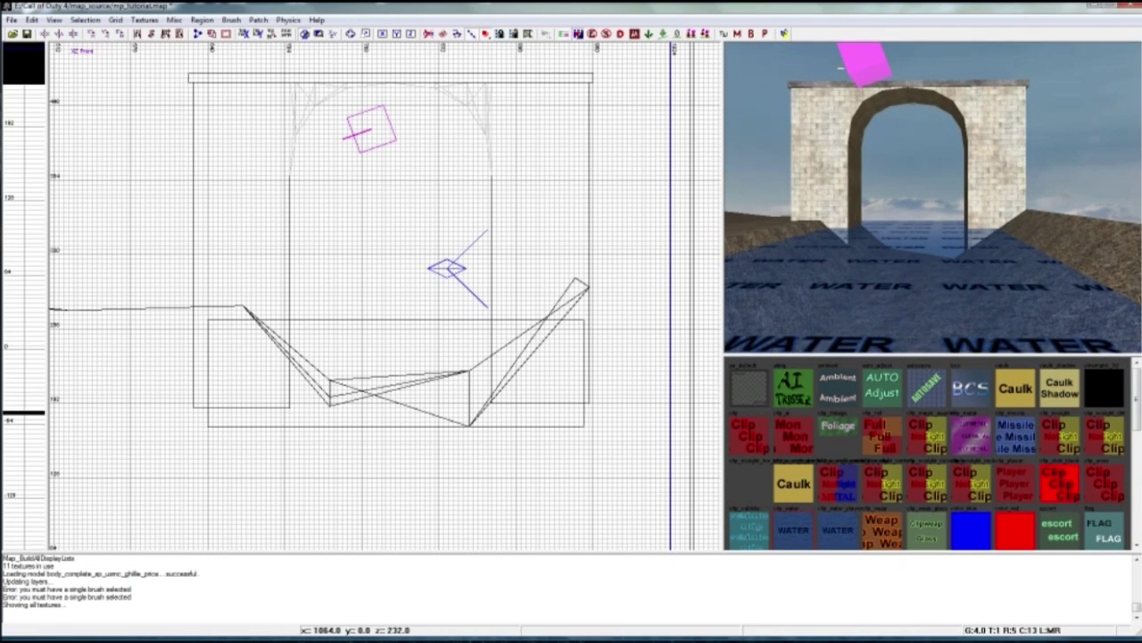
shift+click(919, 286)
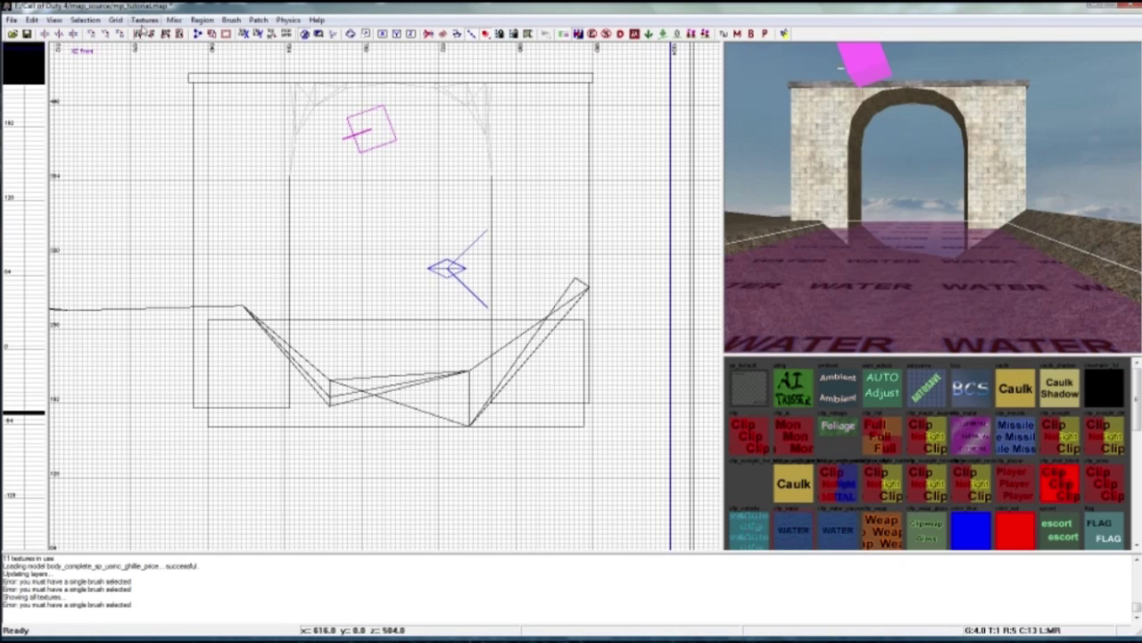
click(144, 19)
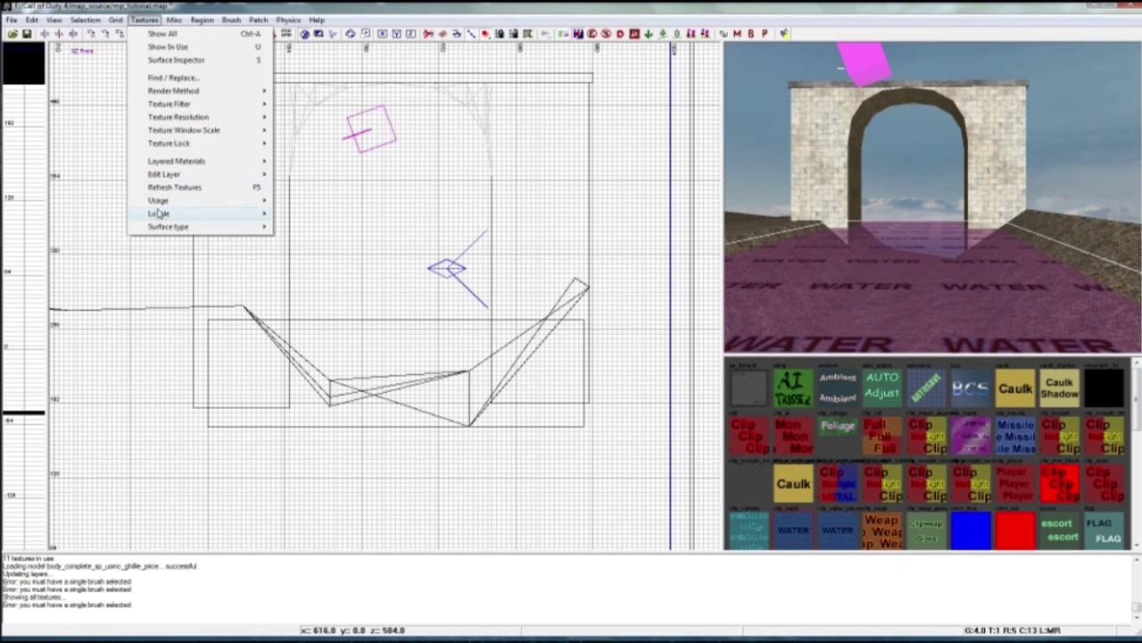
mouse_move(179, 200)
click(301, 489)
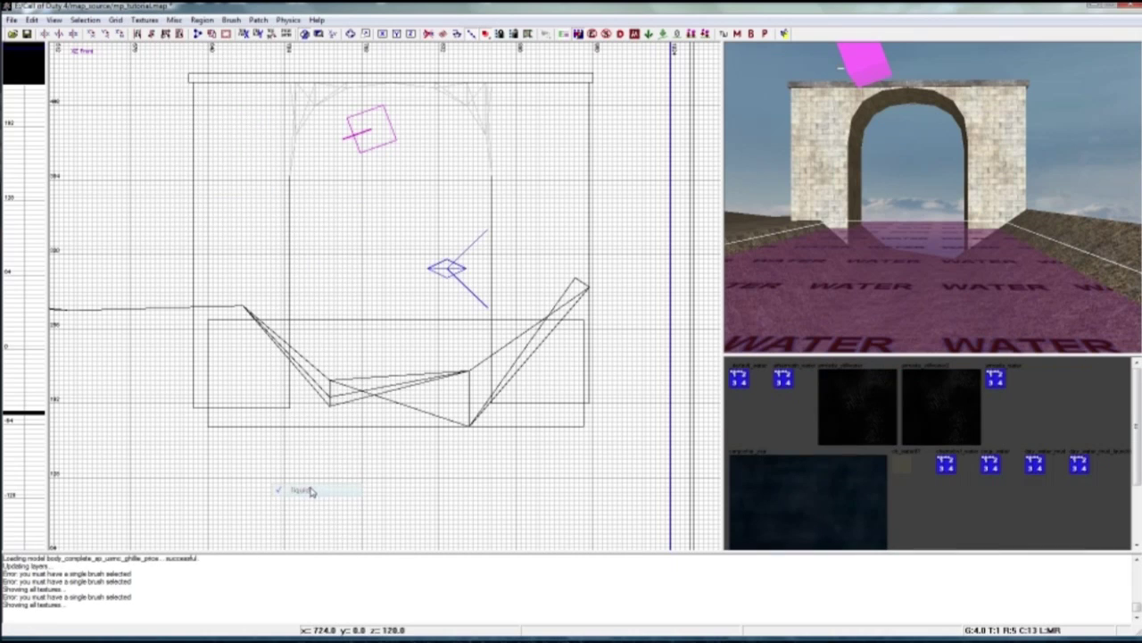
click(906, 469)
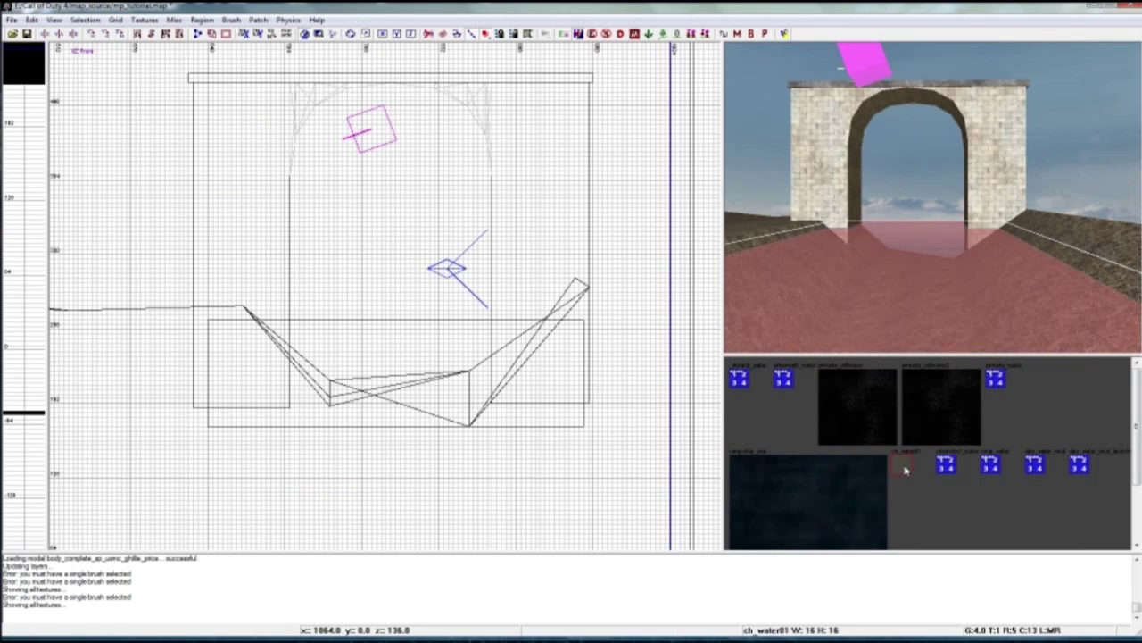
mouse_move(902, 324)
right_down()
mouse_move(903, 362)
mouse_move(903, 325)
right_up()
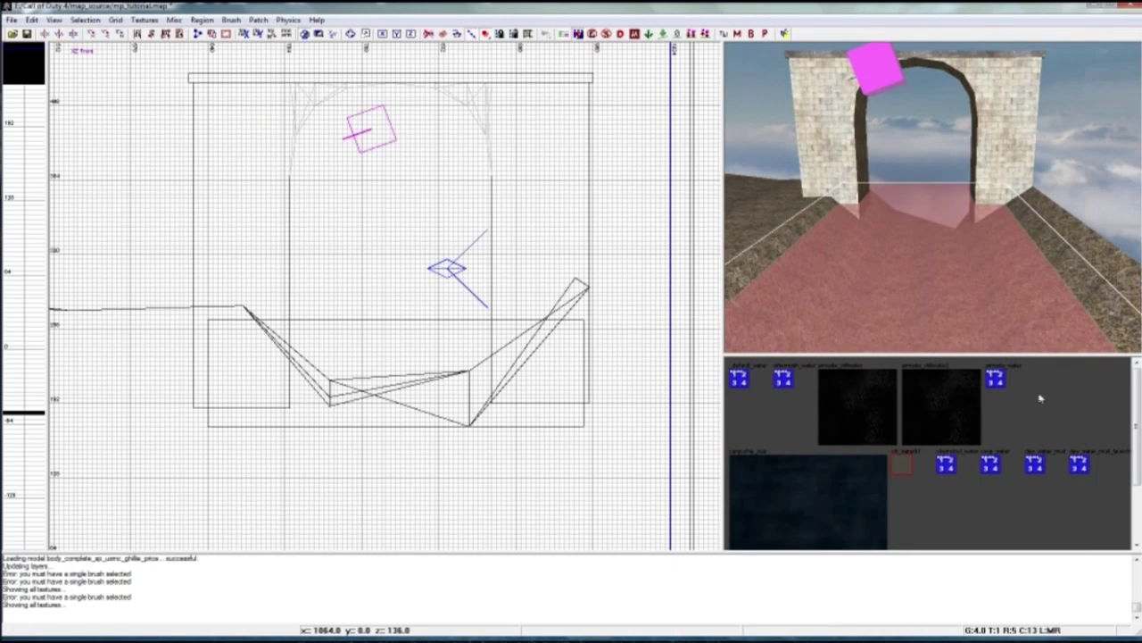
- Try a blue numbered placeholder liquid texture on the water brush's top face and inspect the surface
click(1001, 383)
key(Escape)
mouse_move(960, 277)
right_down()
mouse_move(897, 165)
mouse_move(897, 218)
mouse_move(905, 214)
right_up()
ctrl+right_drag(946, 348, 967, 311)
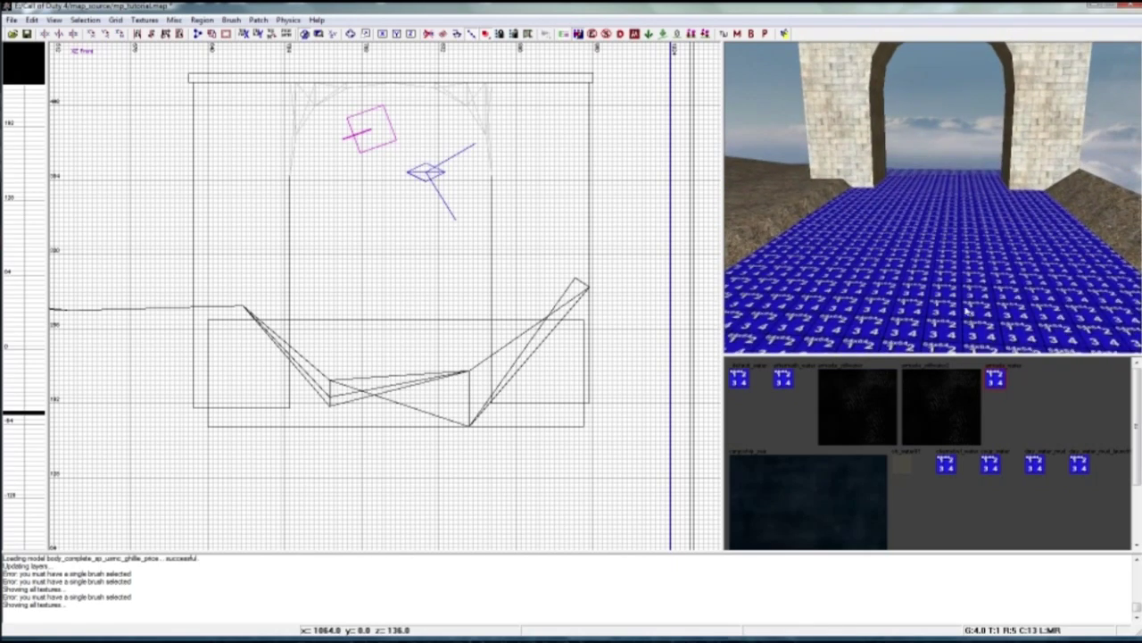
- Reselect the water surface, put ch_water01 back on it, and examine its transparency up close
shift+click(969, 312)
scroll(920, 456, down, 2)
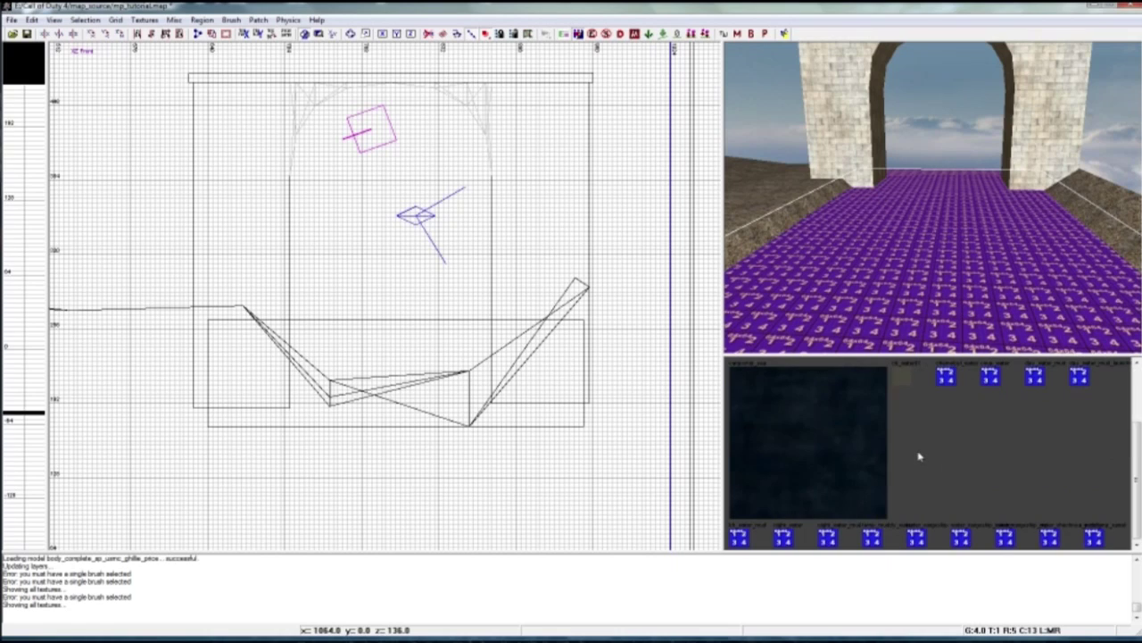
click(905, 375)
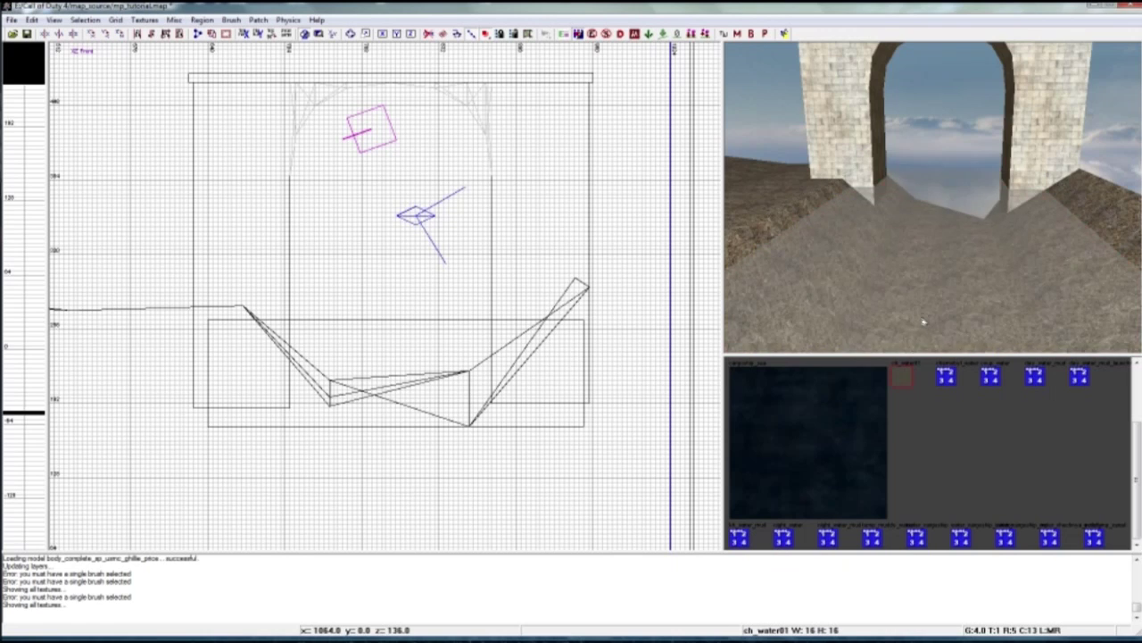
key(Up)
ctrl+right_drag(928, 205, 950, 180)
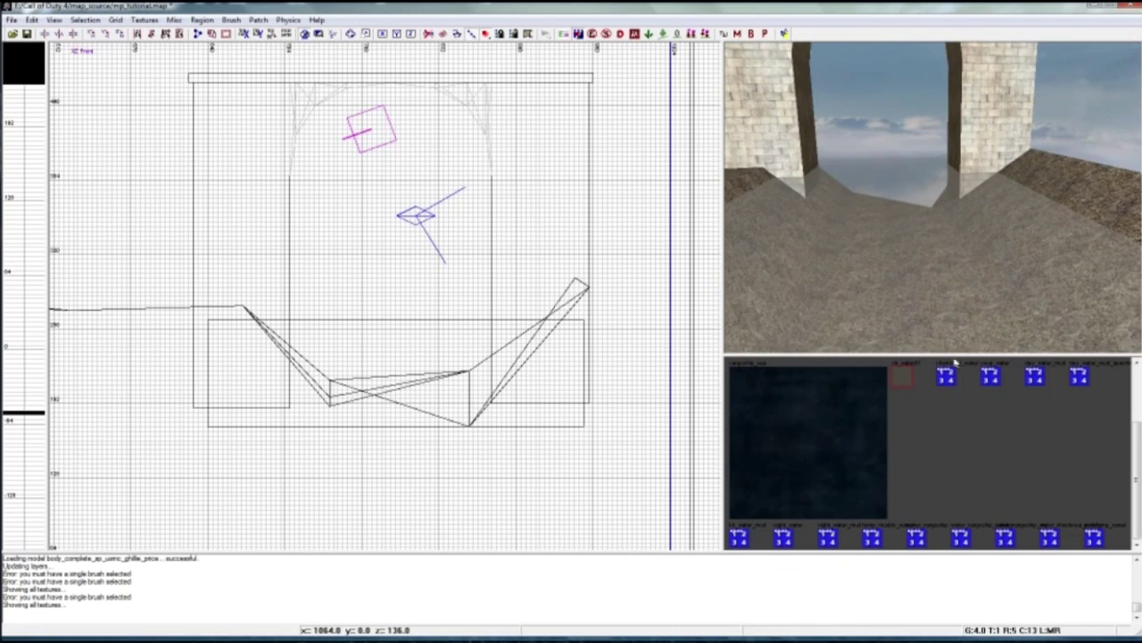
key(Up)
- Try other liquid textures, including day_water_mud_launchfacility, on the water surface and settle on day_water_mud
click(991, 375)
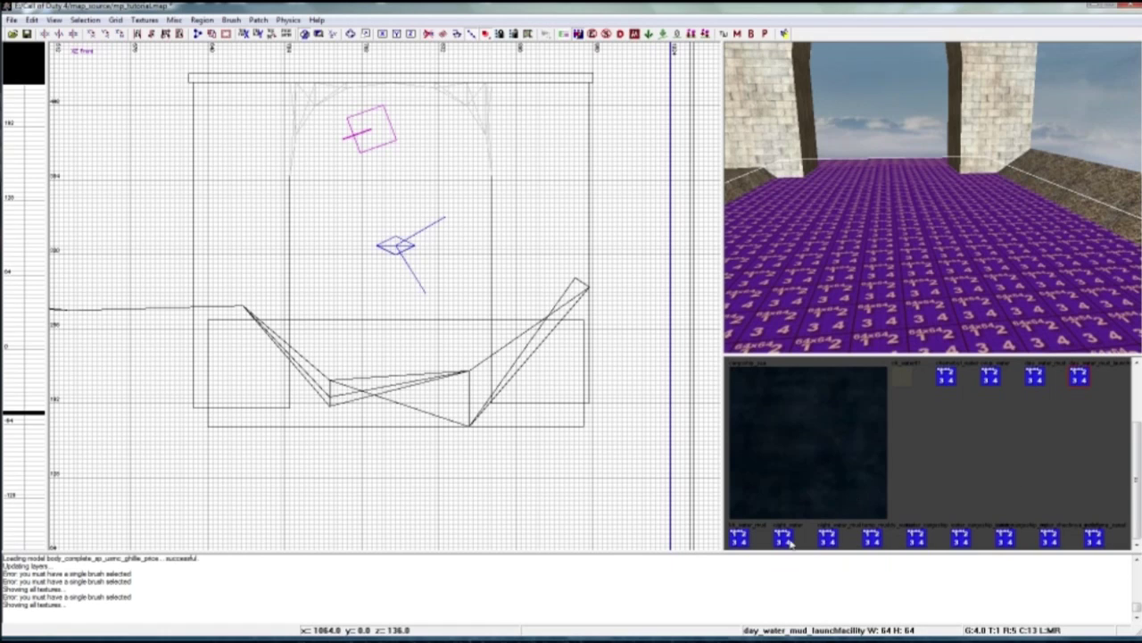
key(Up)
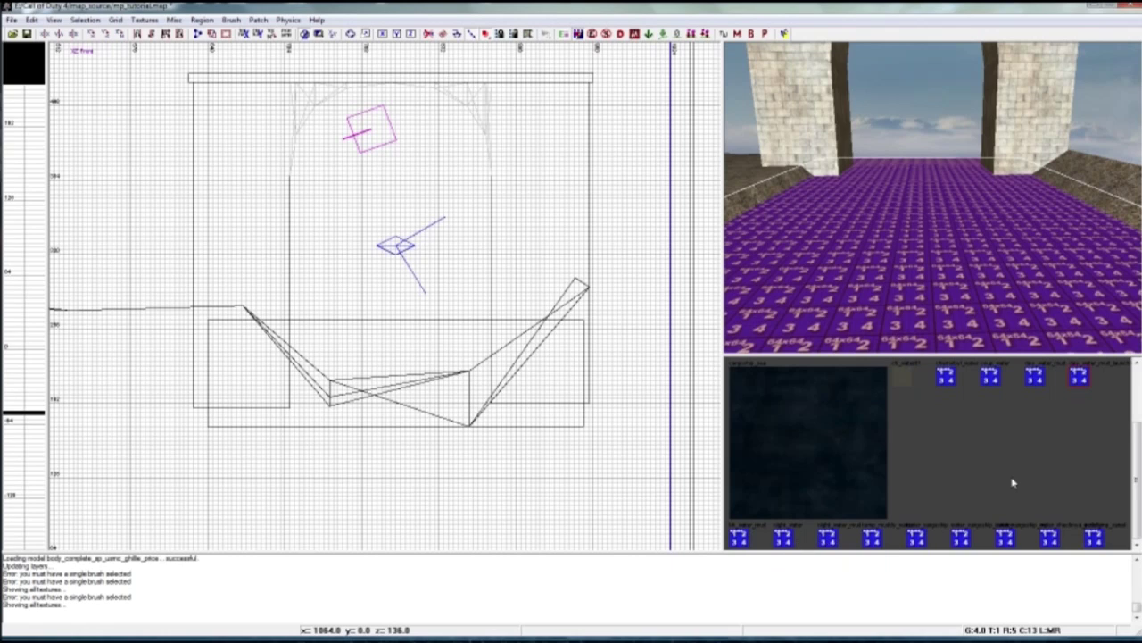
scroll(1013, 483, up, 2)
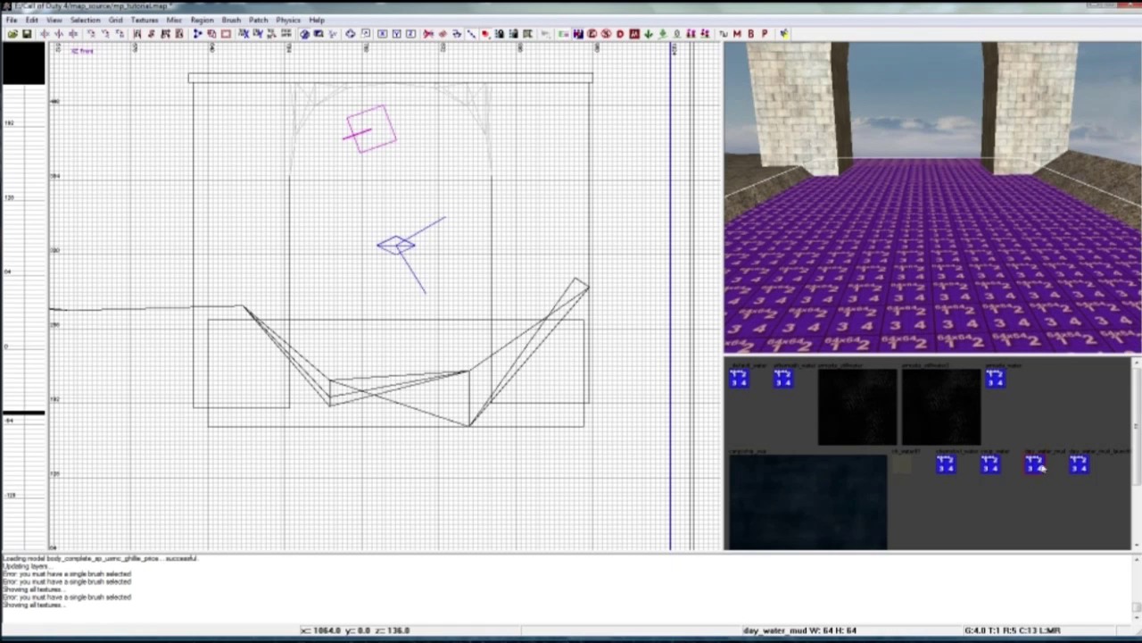
- List the textures in use and apply me_cinderblock_wall2 to the caulked outer side faces of both gateway pillars
key(Escape)
right_drag(952, 263, 887, 233)
ctrl+shift+click(886, 232)
click(150, 21)
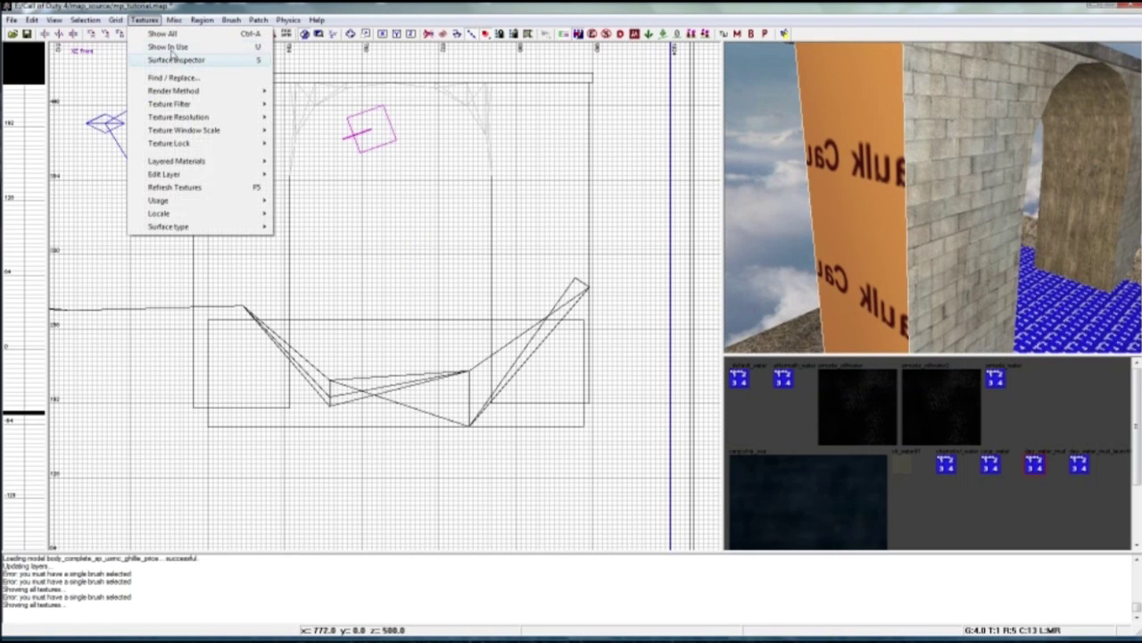
click(161, 45)
click(814, 496)
key(Escape)
right_drag(917, 297, 909, 254)
ctrl+shift+click(910, 248)
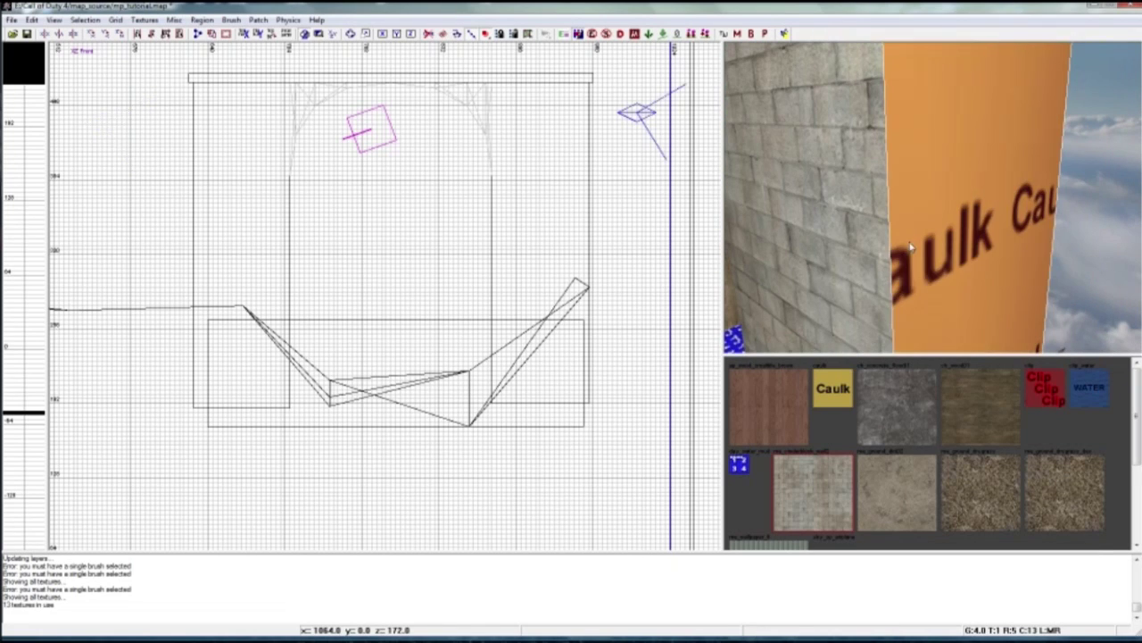
click(822, 468)
key(Escape)
- Draw a tall, 4-unit-thick brush against the outer side of the gateway pillar, running from the cap down to the ground
right_drag(836, 314, 919, 268)
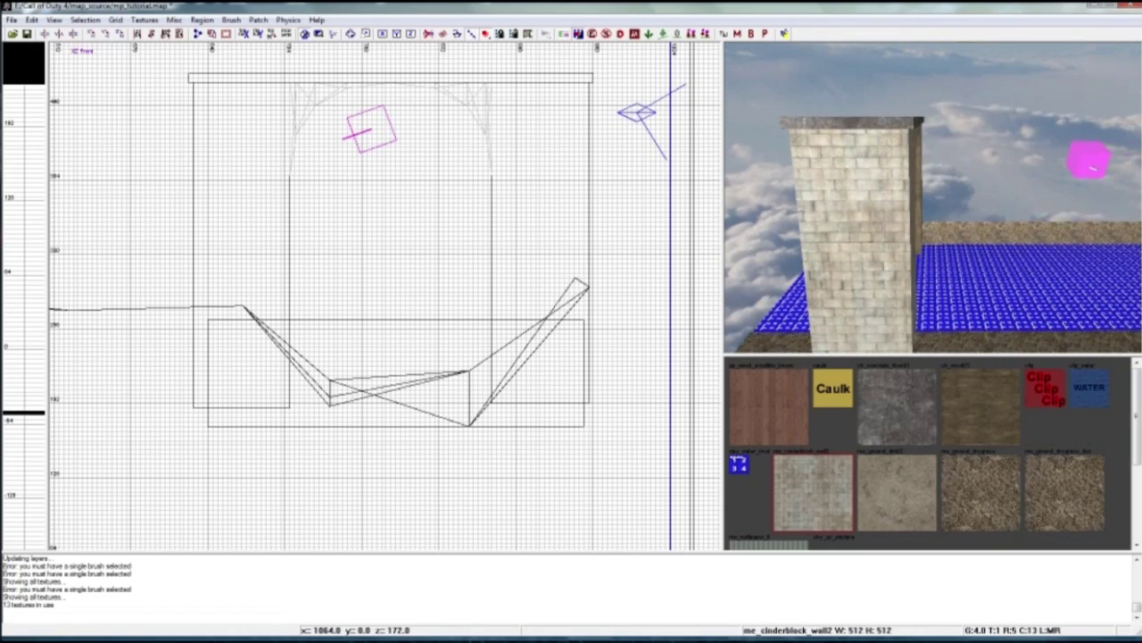
scroll(277, 185, up, 4)
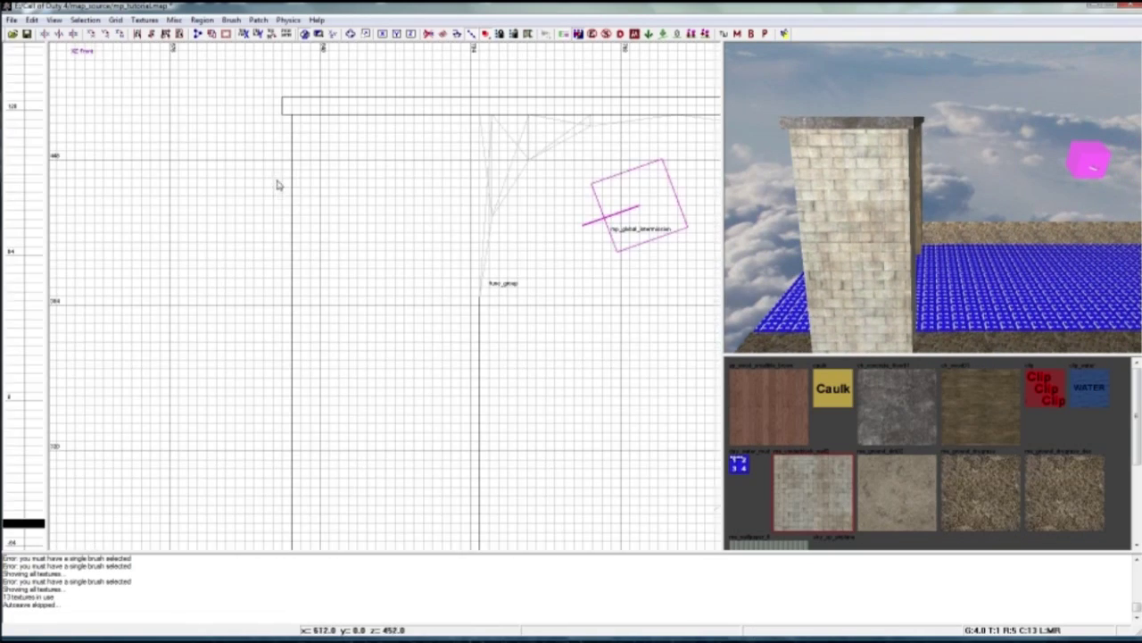
drag(279, 100, 284, 368)
right_drag(289, 338, 299, 191)
drag(285, 249, 287, 469)
mouse_move(883, 201)
right_down()
mouse_move(853, 236)
mouse_move(884, 173)
mouse_move(902, 172)
mouse_move(889, 170)
right_up()
drag(933, 156, 785, 157)
mouse_move(785, 158)
right_down()
mouse_move(789, 192)
mouse_move(803, 166)
right_up()
drag(806, 164, 868, 169)
right_drag(868, 170, 1025, 147)
drag(1025, 147, 800, 158)
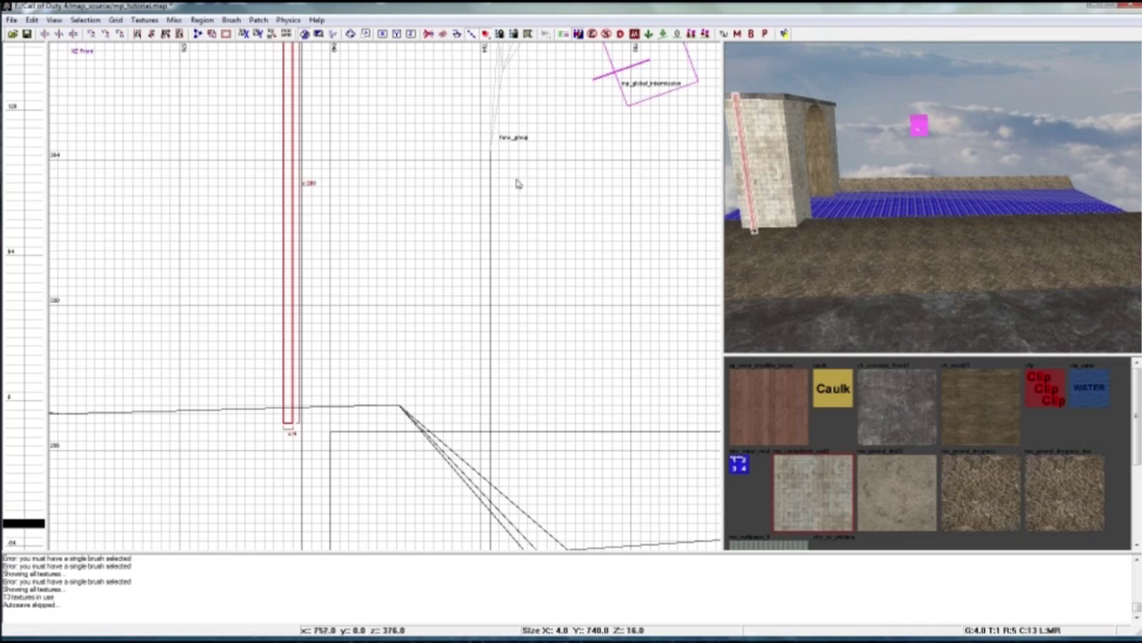
- Shape the tall brush into a ladder rail 8 units wide and 212 high, and duplicate it about 40 units along the pillar
right_drag(377, 231, 389, 415)
click(332, 34)
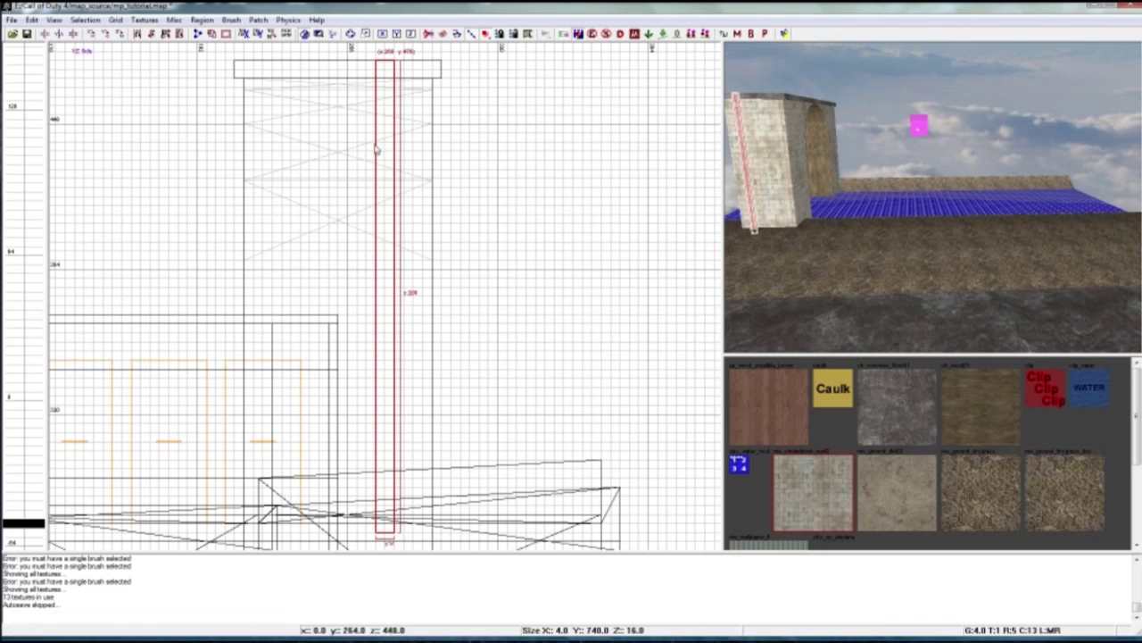
right_drag(446, 248, 441, 296)
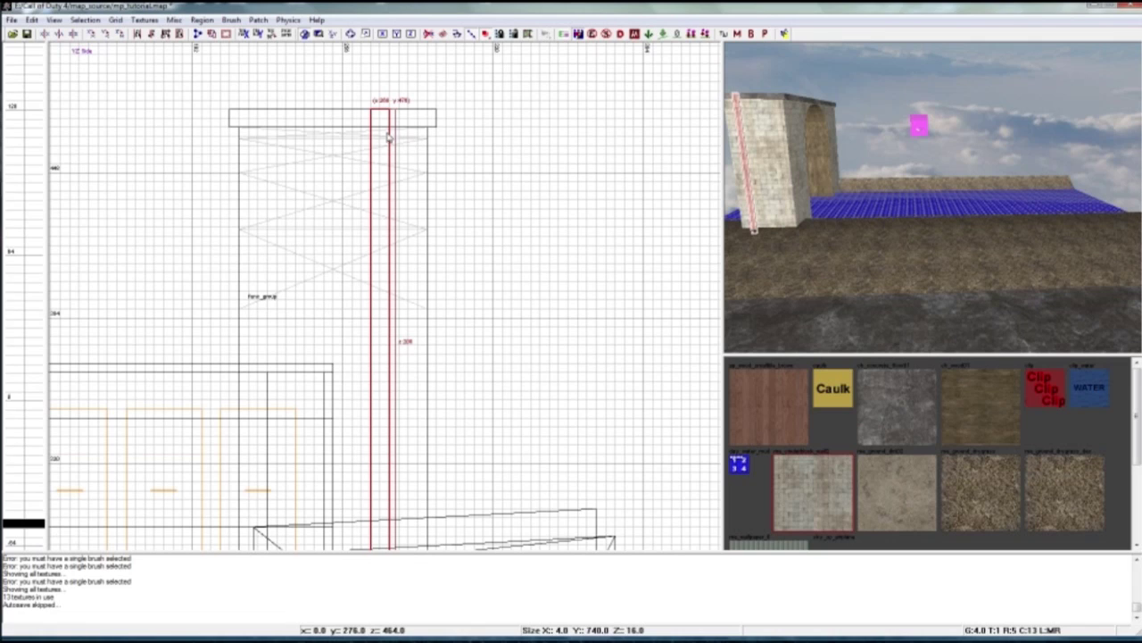
mouse_move(384, 152)
mouse_down()
mouse_move(244, 151)
mouse_move(283, 153)
mouse_move(282, 142)
mouse_up()
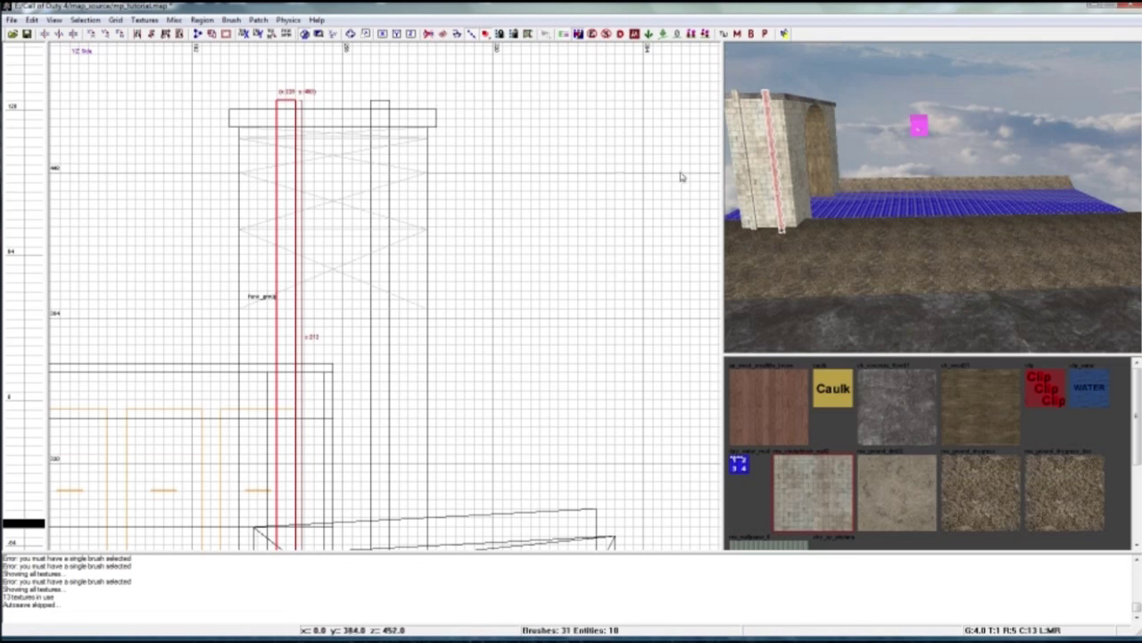
key(Escape)
- Apply the ch_wood01 texture to both ladder rails
mouse_move(861, 190)
right_down()
mouse_move(830, 178)
mouse_move(834, 152)
right_up()
shift+click(781, 144)
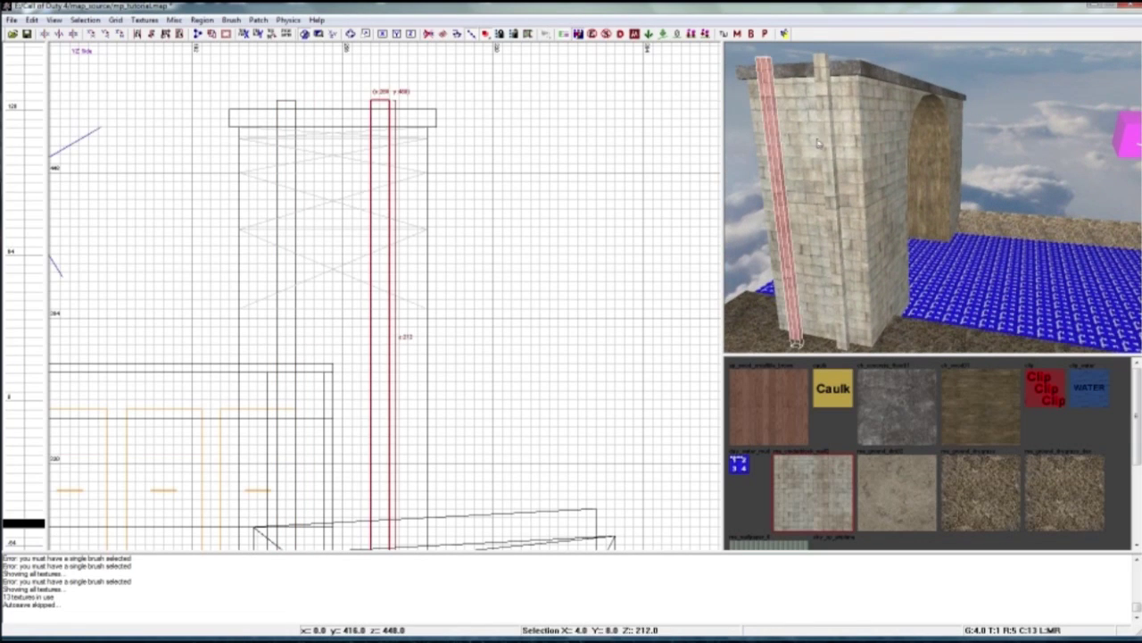
shift+click(823, 143)
click(1000, 408)
key(Escape)
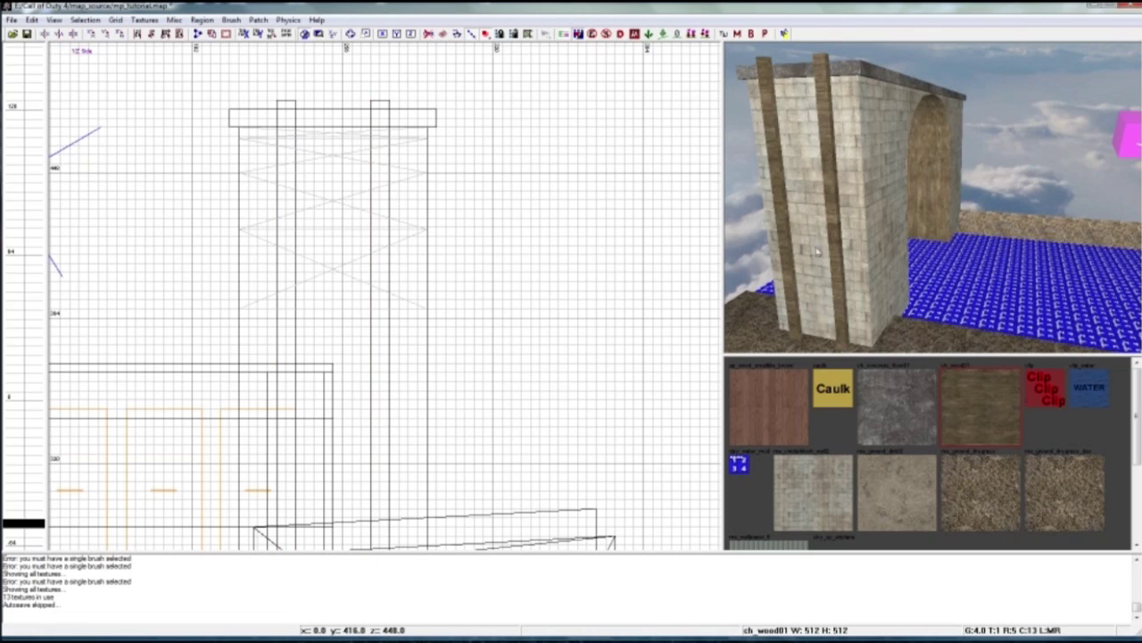
- Rotate the wood texture on both ladder rails to 270 degrees
shift+click(792, 234)
shift+click(834, 231)
key(s)
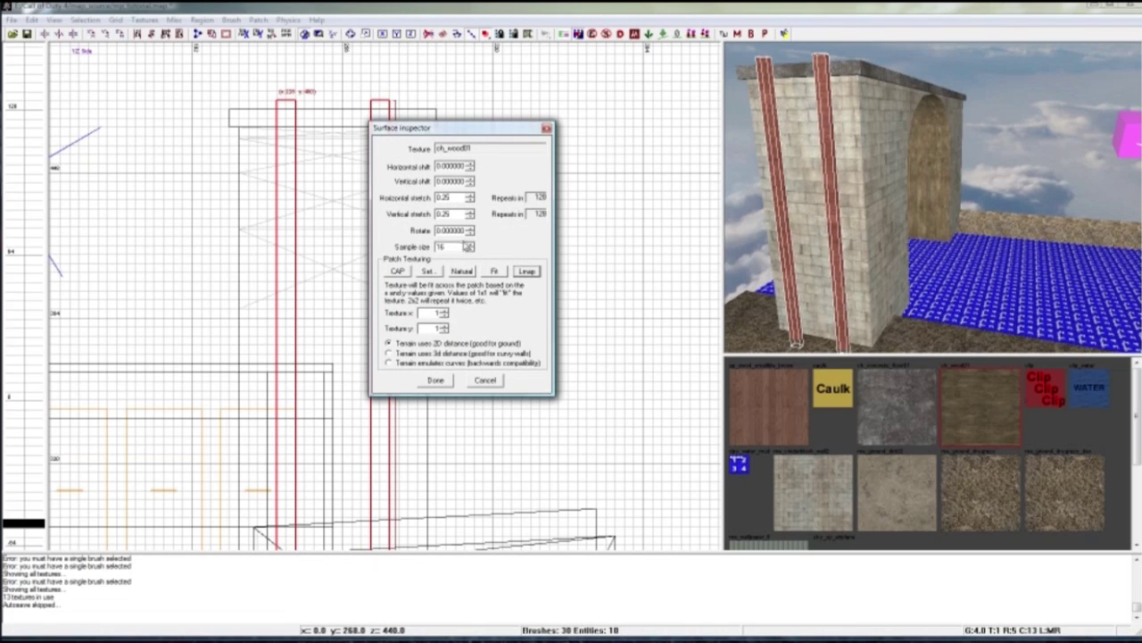
click(471, 234)
click(470, 234)
click(441, 381)
key(Escape)
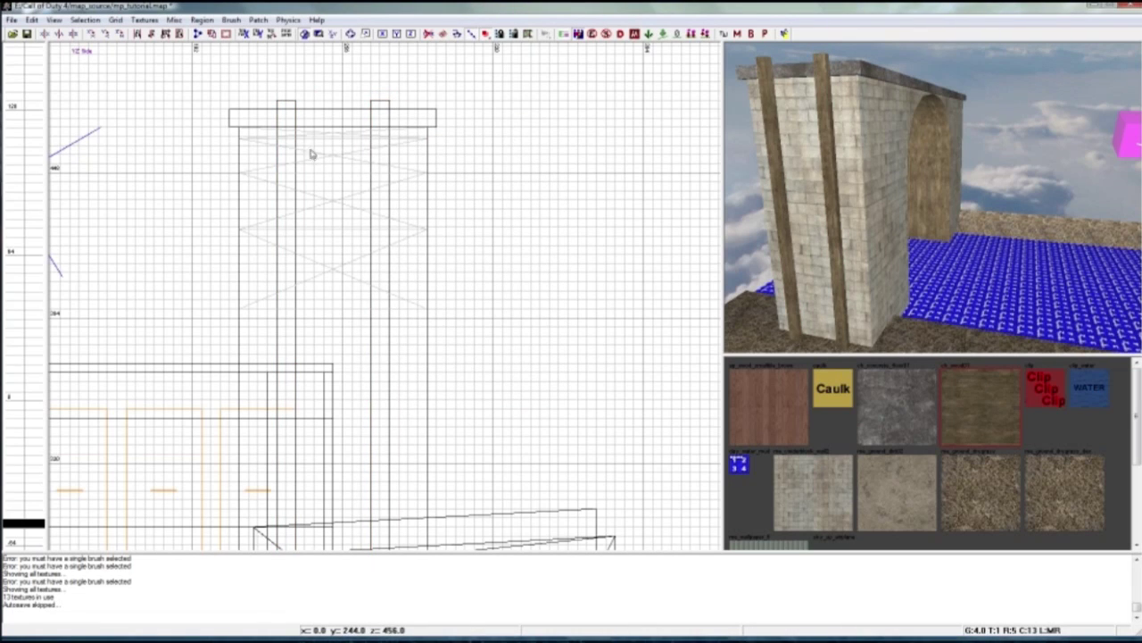
- Draw a 32 by 8 unit rung between the rails near their tops and, on grid 2, thin it to 2 units
drag(301, 154, 375, 160)
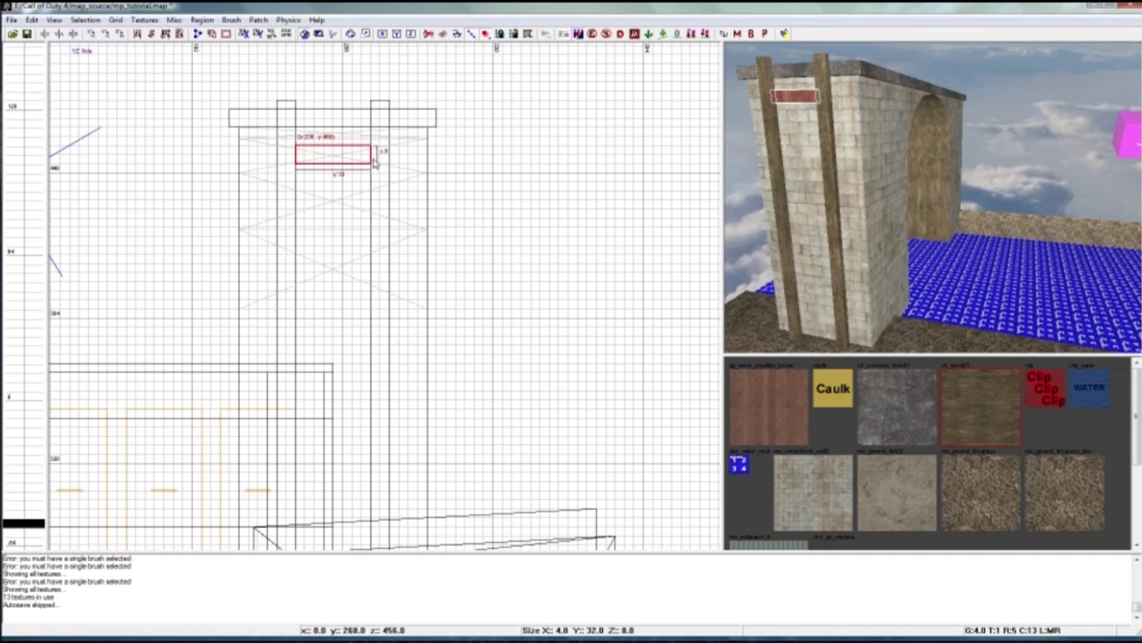
mouse_move(785, 222)
right_down()
mouse_move(766, 214)
mouse_move(754, 174)
mouse_move(672, 153)
right_up()
click(121, 19)
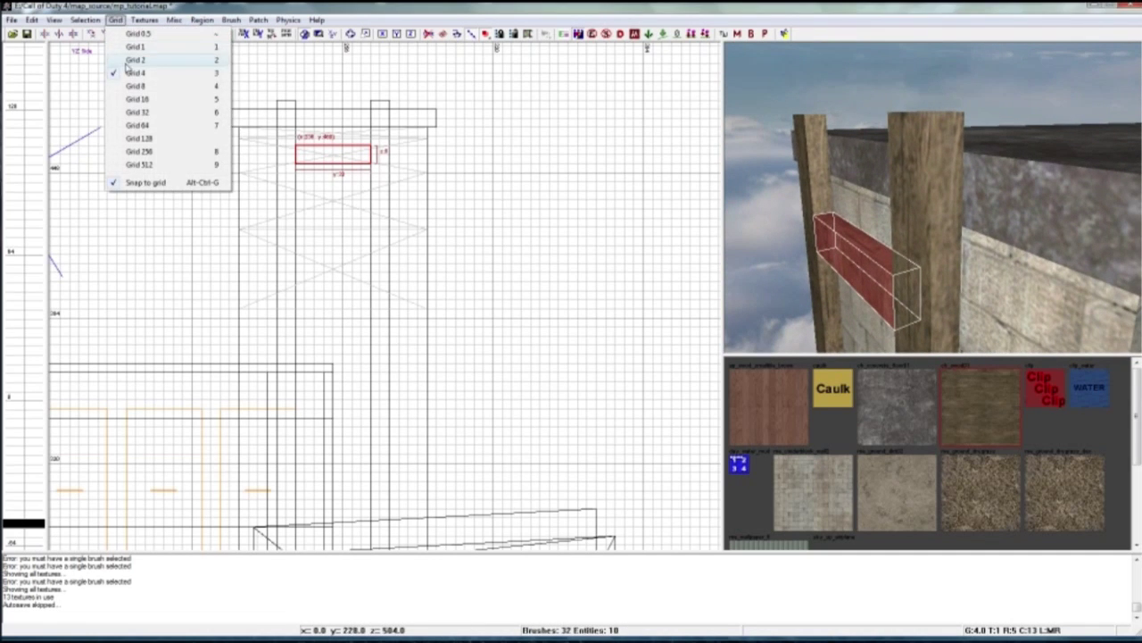
click(133, 65)
click(331, 34)
scroll(393, 313, up, 3)
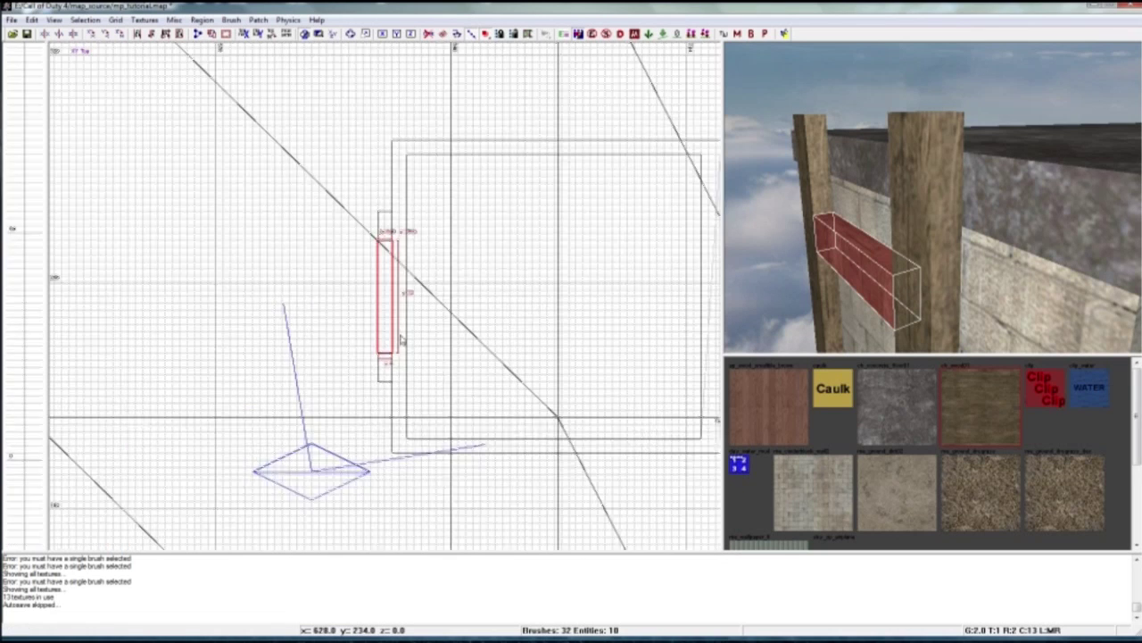
drag(354, 292, 363, 292)
key(Escape)
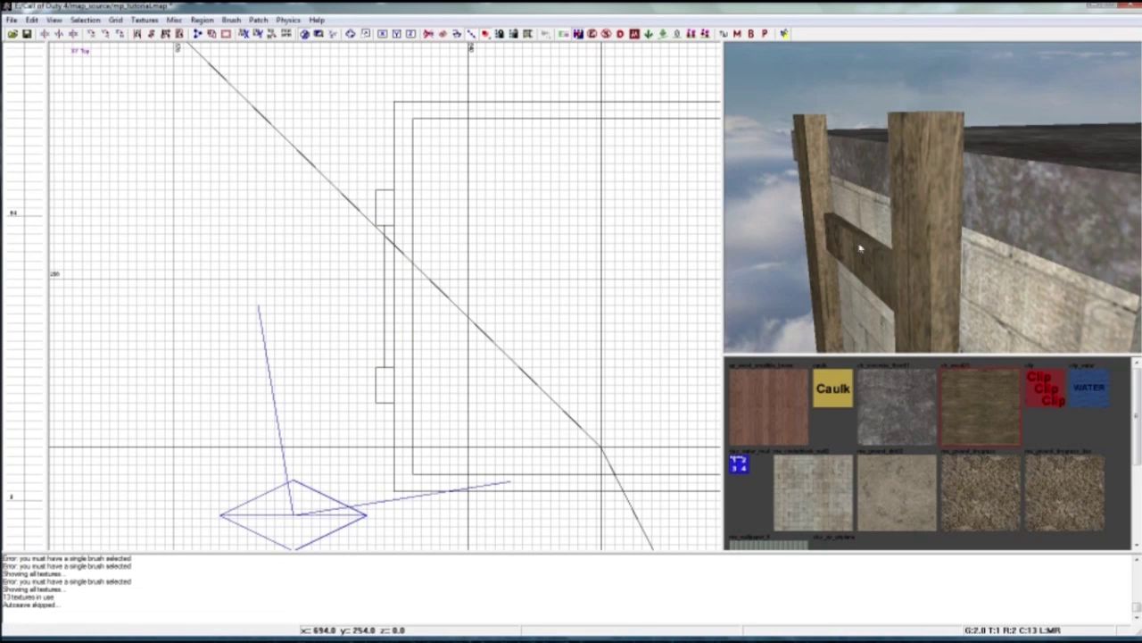
- Rotate the wood texture on the rung so that its grain runs along the rung's length
shift+click(860, 249)
mouse_move(860, 248)
right_down()
mouse_move(844, 165)
mouse_move(870, 192)
mouse_move(901, 272)
right_up()
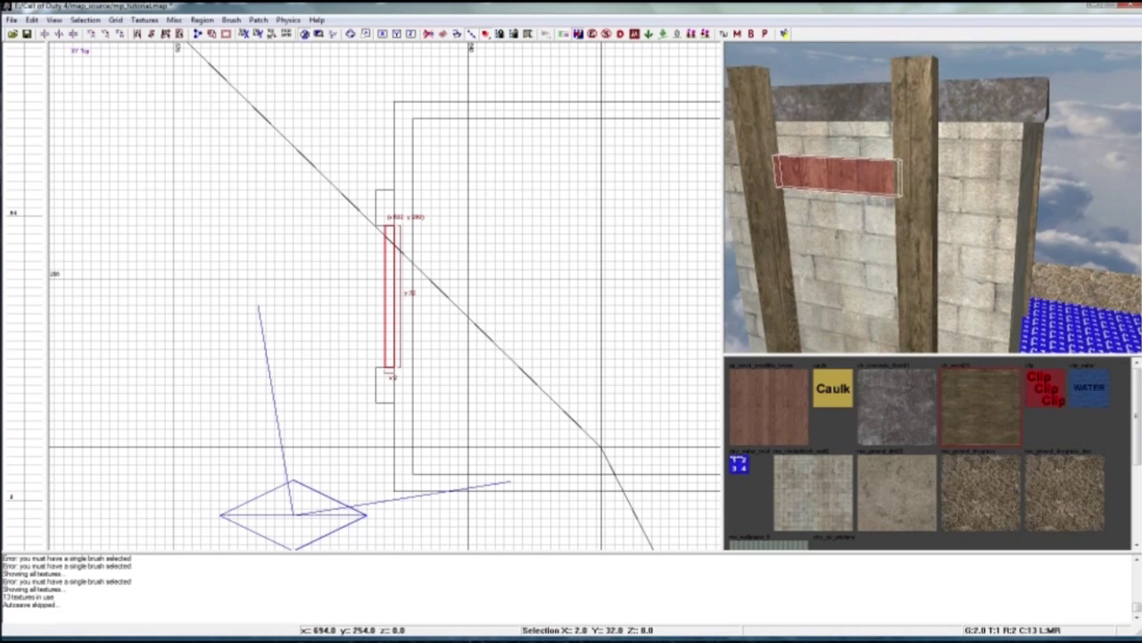
key(Escape)
right_drag(921, 158, 901, 171)
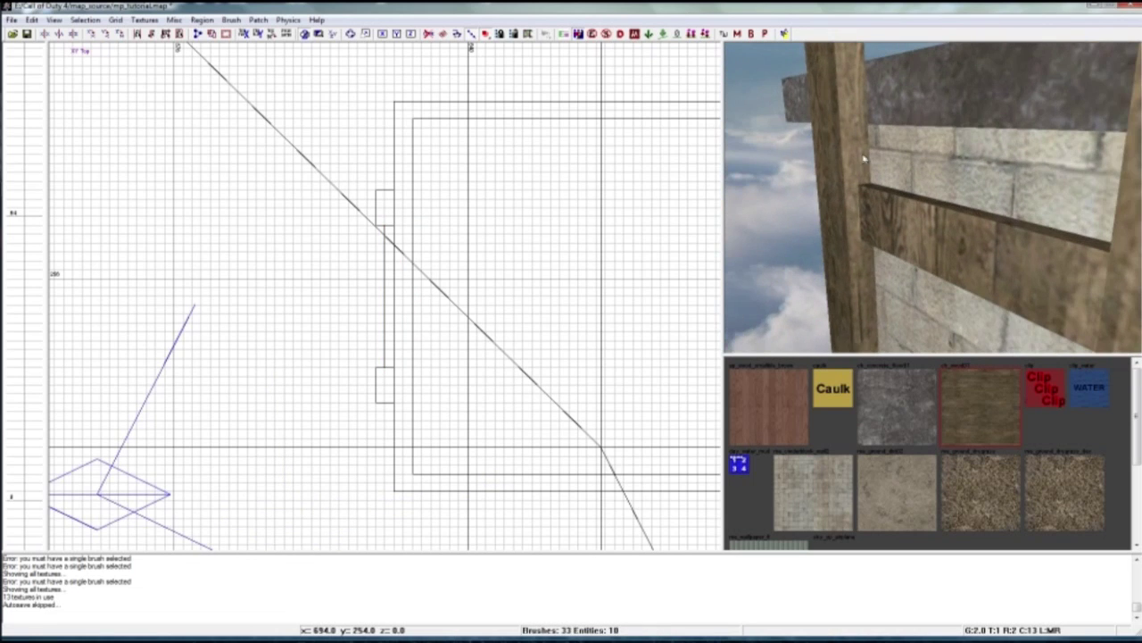
shift+click(852, 156)
key(Escape)
shift+click(903, 205)
key(s)
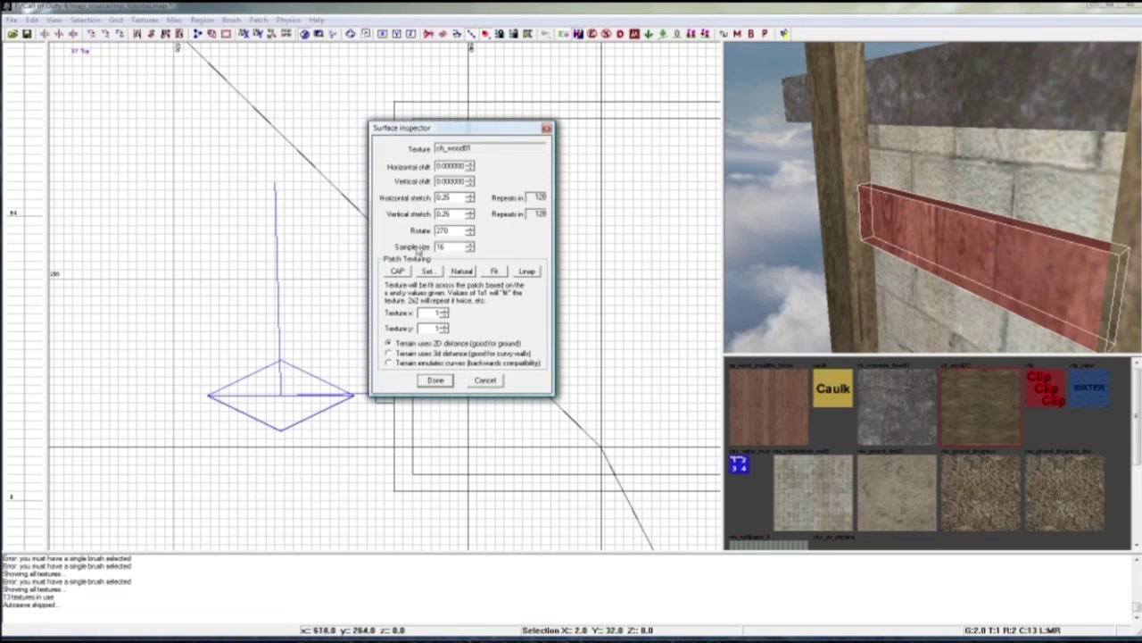
click(470, 234)
click(431, 383)
key(Escape)
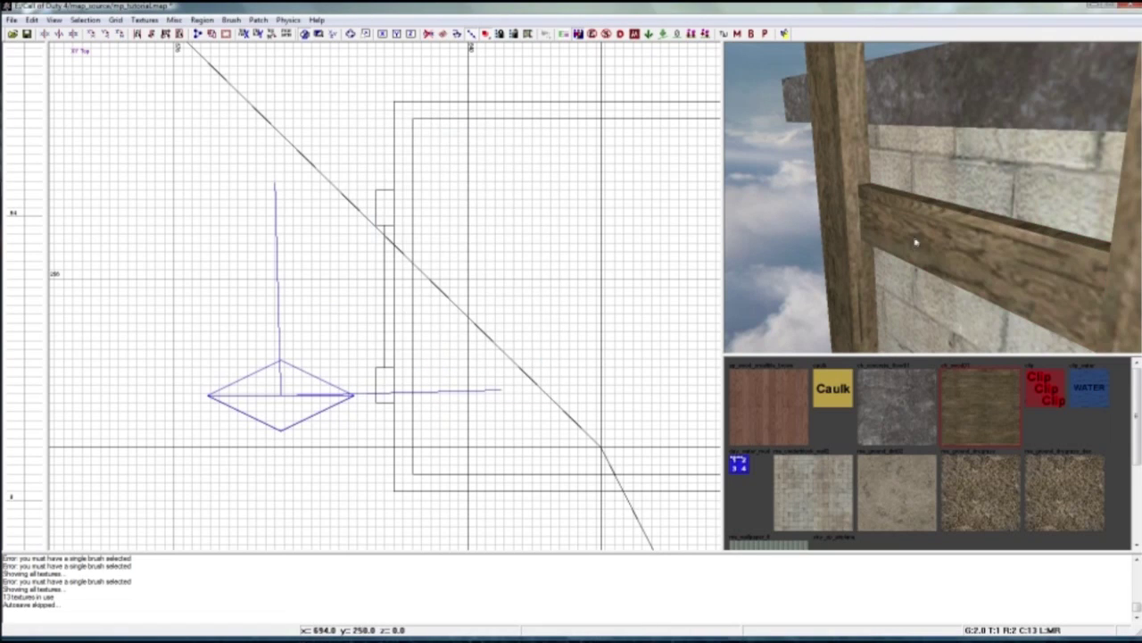
- Duplicate the rung twice down the ladder in the side view, spacing the copies about 32 units apart
shift+click(917, 241)
right_drag(916, 241, 893, 253)
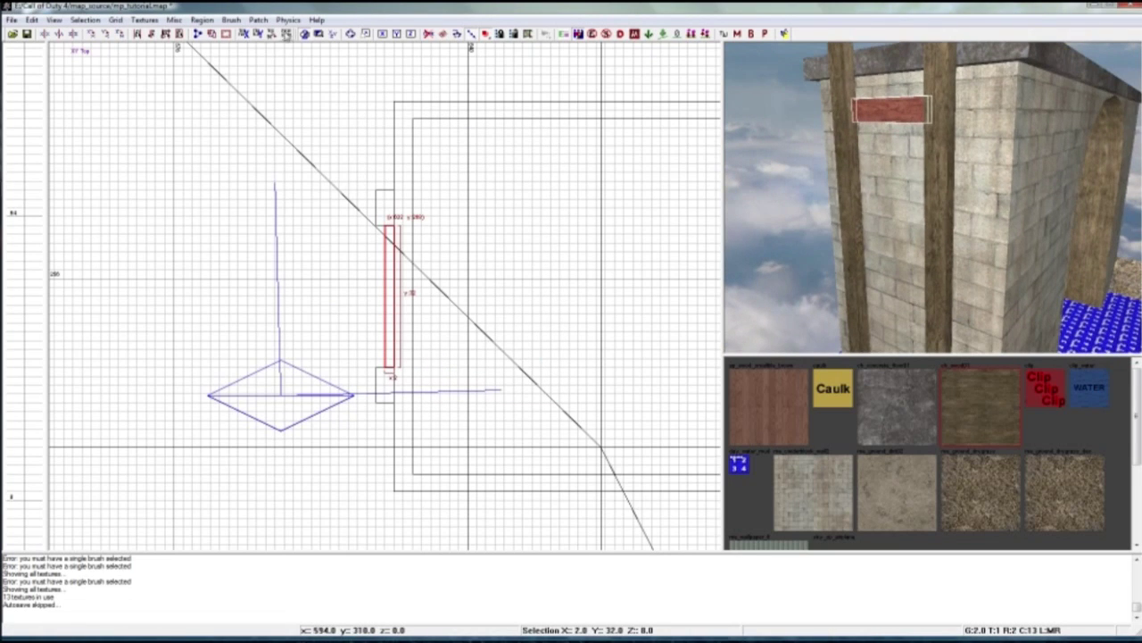
click(330, 36)
click(329, 36)
click(329, 36)
click(329, 36)
click(331, 36)
scroll(419, 241, down, 3)
drag(411, 192, 401, 273)
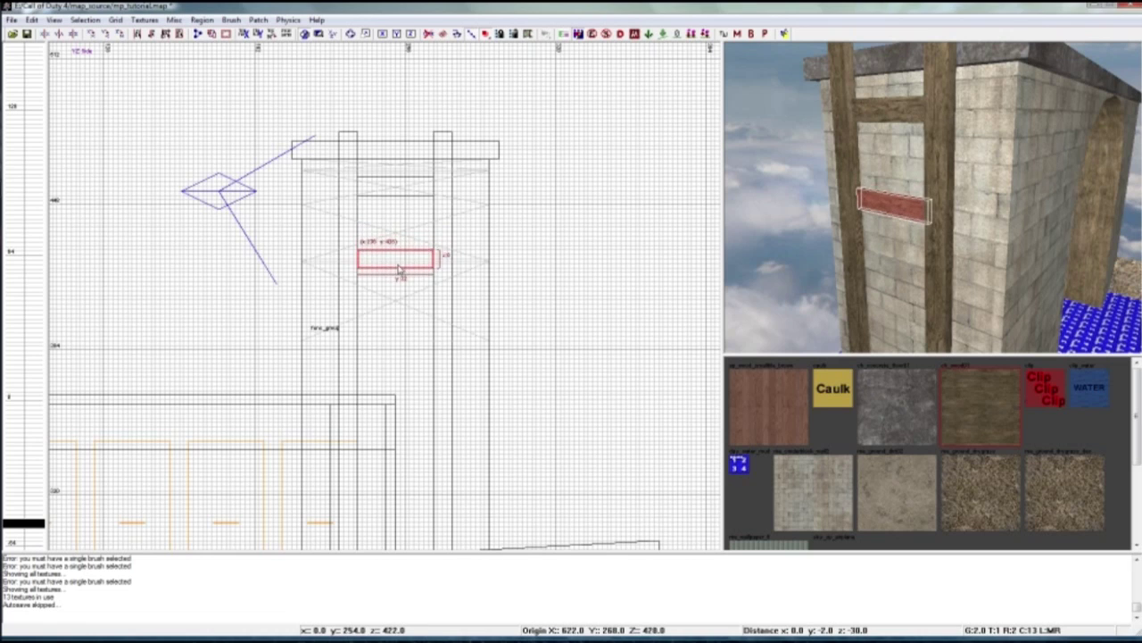
right_drag(395, 319, 405, 205)
key(space)
drag(407, 152, 401, 223)
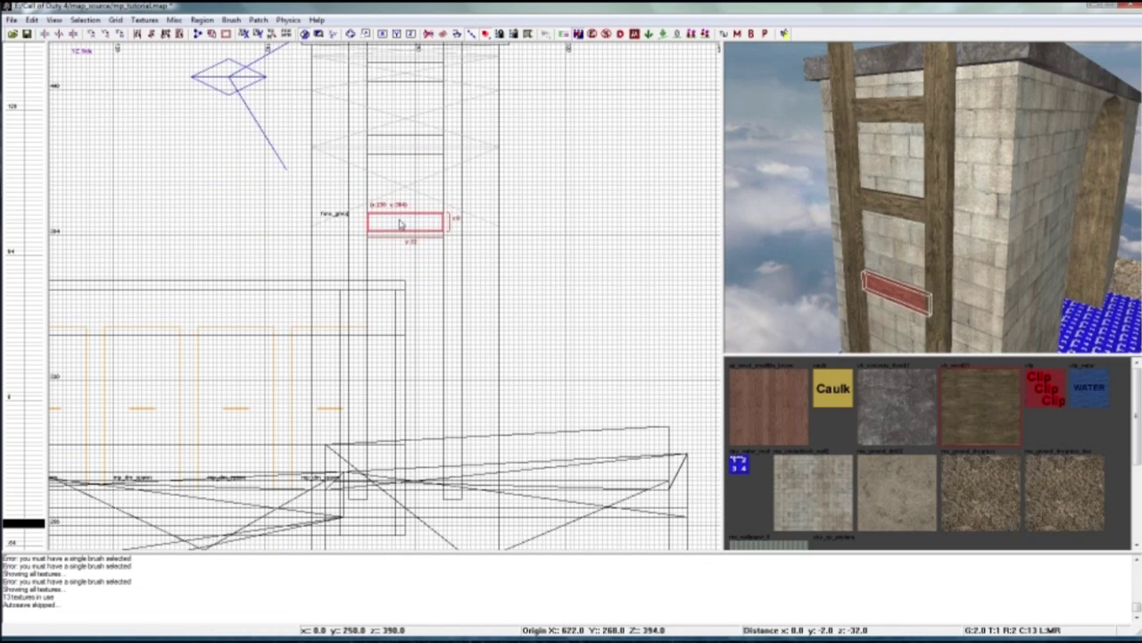
- Select the three rungs together, duplicate them, and move the copies down to fill the lower half of the ladder
key(Escape)
shift+click(885, 114)
shift+click(868, 205)
shift+click(880, 293)
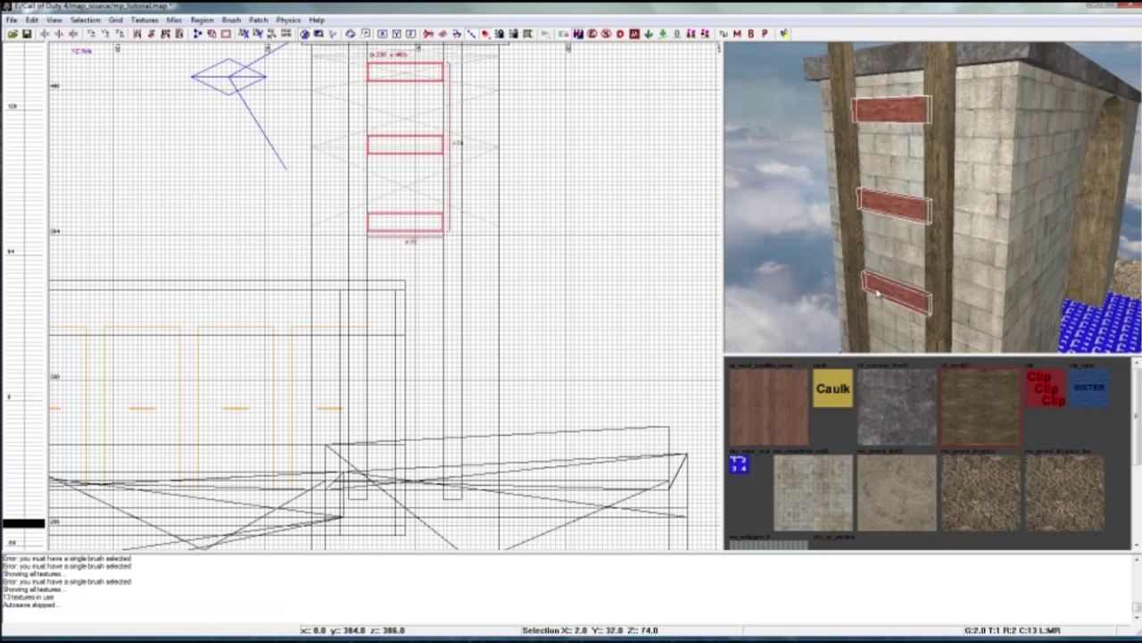
right_drag(510, 230, 512, 195)
key(space)
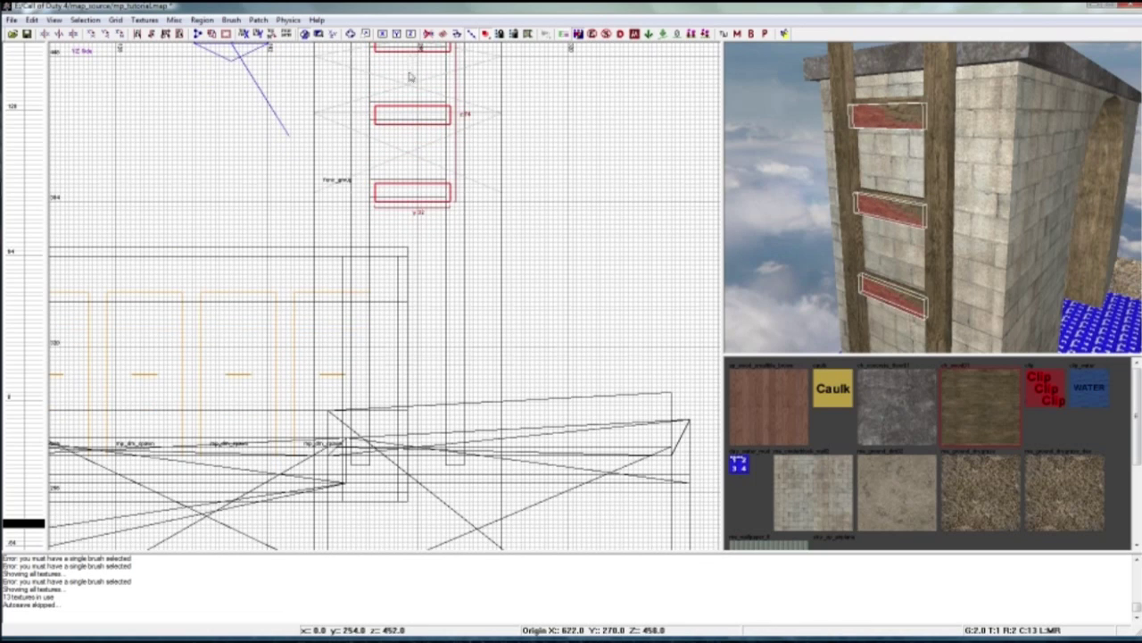
right_drag(411, 57, 410, 76)
mouse_move(409, 75)
mouse_down()
mouse_move(418, 259)
mouse_move(406, 297)
mouse_up()
mouse_move(773, 287)
ctrl+right_down()
mouse_move(785, 308)
mouse_move(794, 192)
mouse_move(794, 278)
ctrl+right_up()
key(Escape)
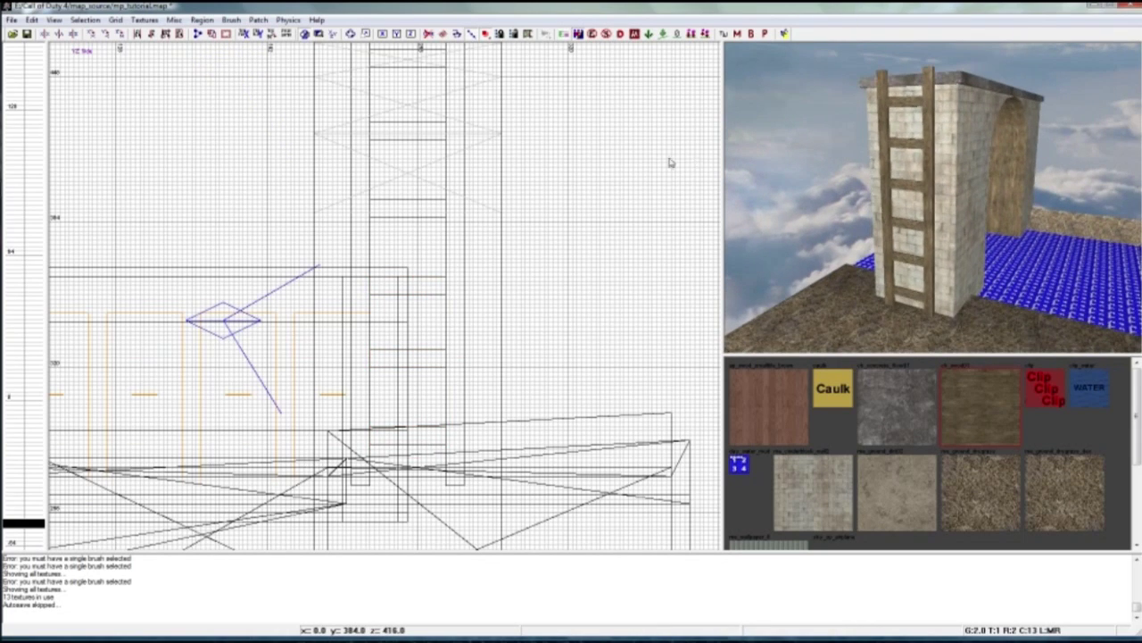
- Draw a brush 48 units wide, 212 high and 2 thick that covers the whole ladder
scroll(398, 181, down, 4)
scroll(391, 195, up, 2)
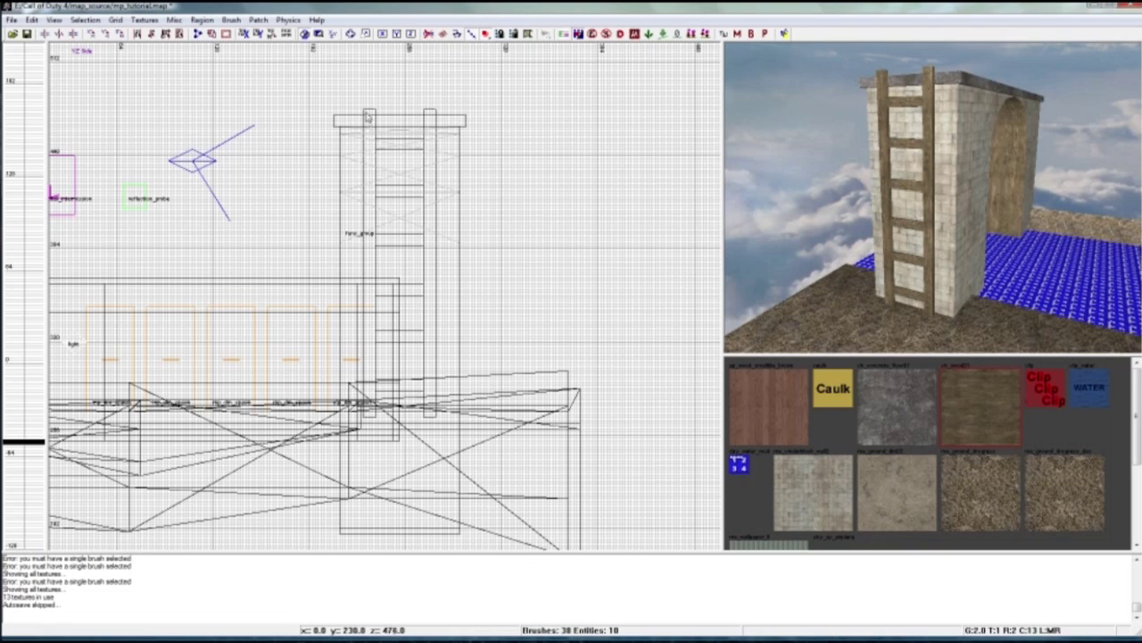
drag(364, 110, 437, 417)
right_drag(794, 192, 803, 94)
right_drag(878, 241, 878, 235)
drag(876, 236, 872, 237)
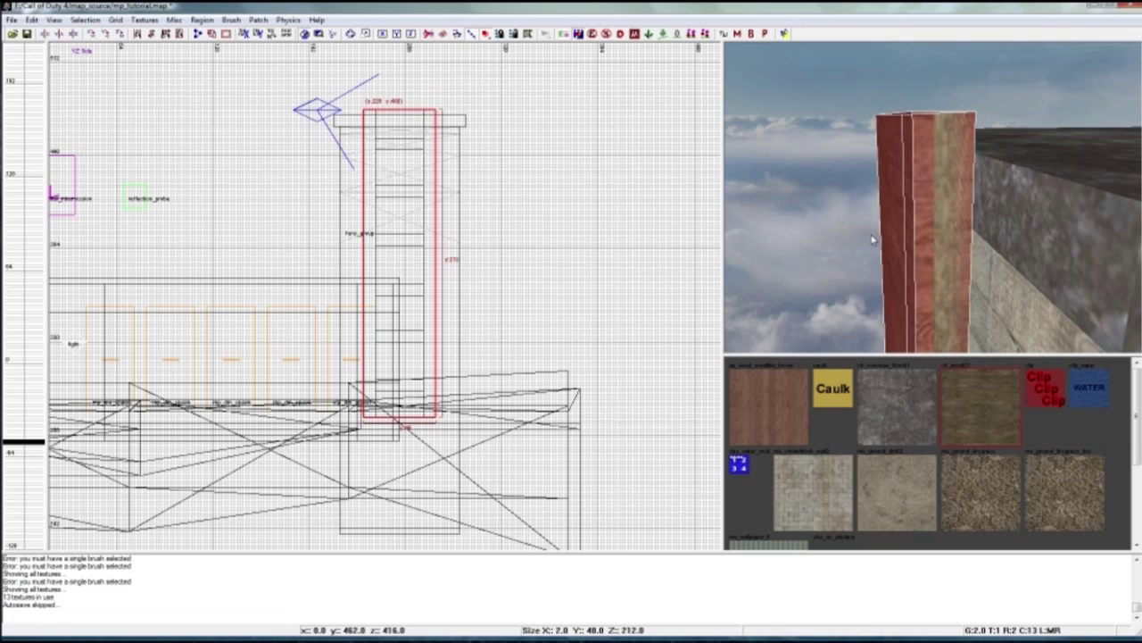
mouse_move(911, 182)
right_down()
mouse_move(926, 268)
mouse_move(920, 178)
mouse_move(910, 183)
mouse_move(933, 178)
right_up()
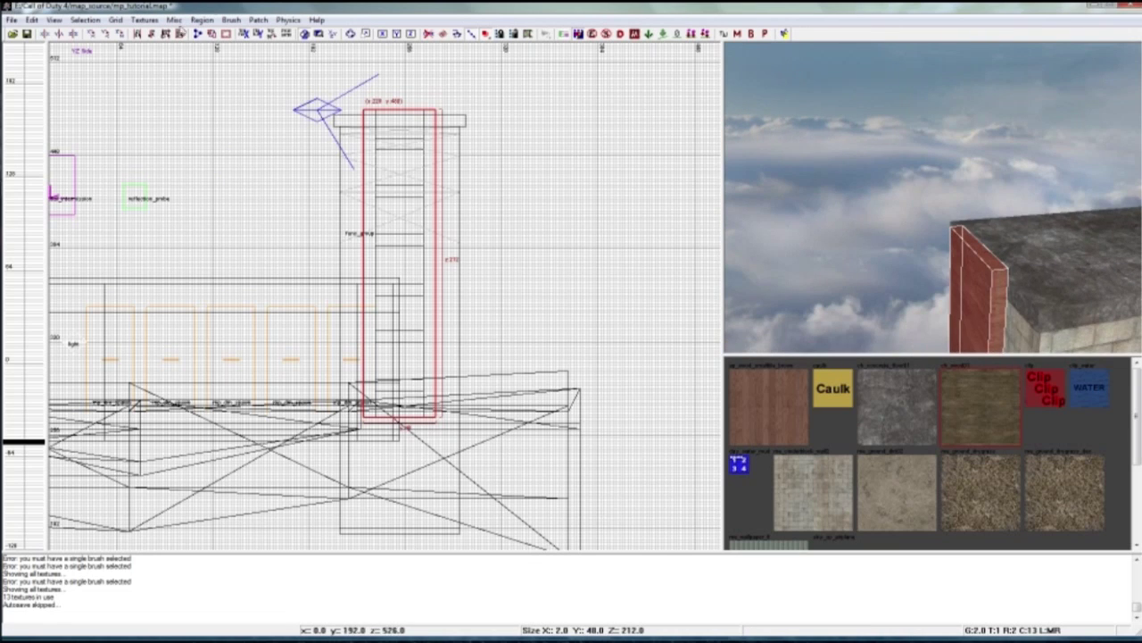
- Filter the textures by tools usage and apply the ladder texture to the brush covering the ladder
click(144, 20)
mouse_move(187, 200)
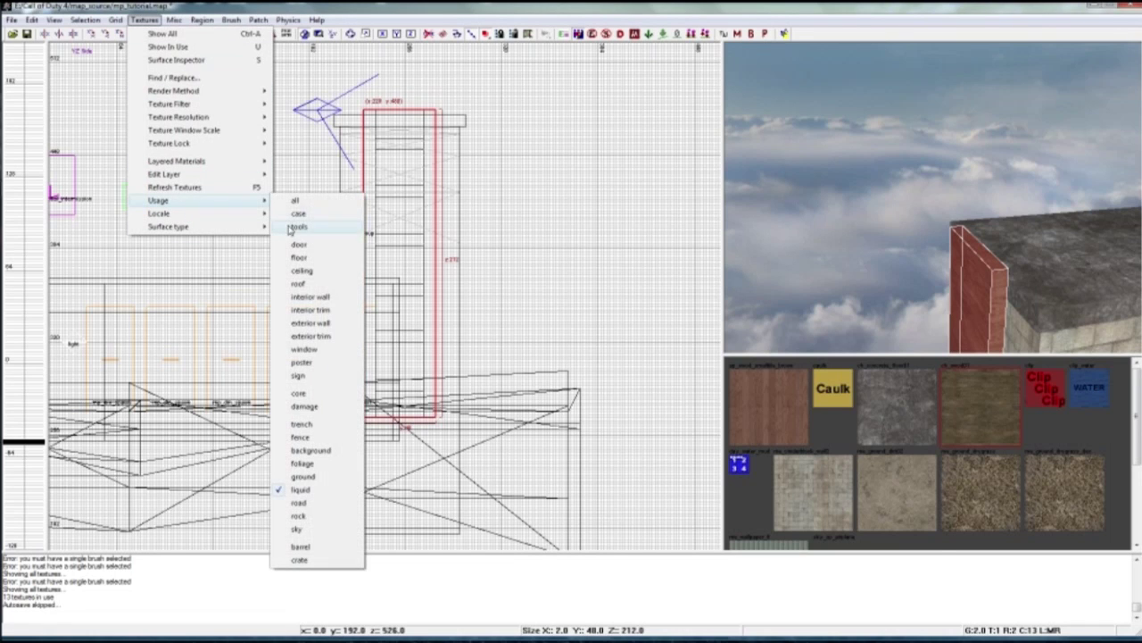
click(290, 229)
mouse_move(1138, 407)
mouse_down()
mouse_move(1136, 489)
mouse_move(1136, 473)
mouse_up()
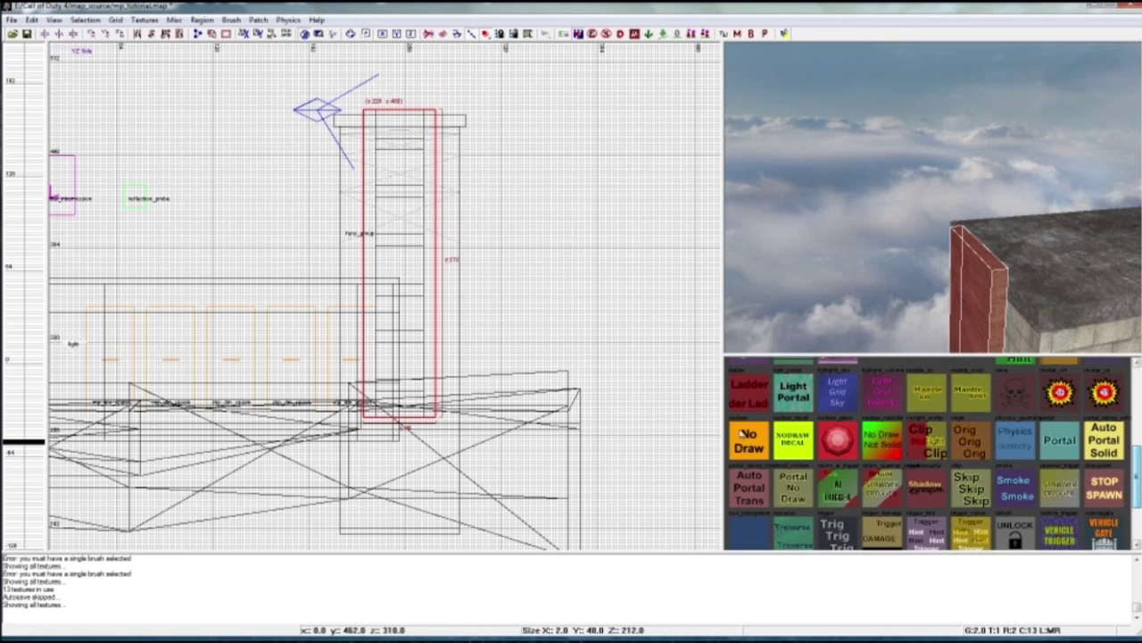
click(765, 396)
key(Escape)
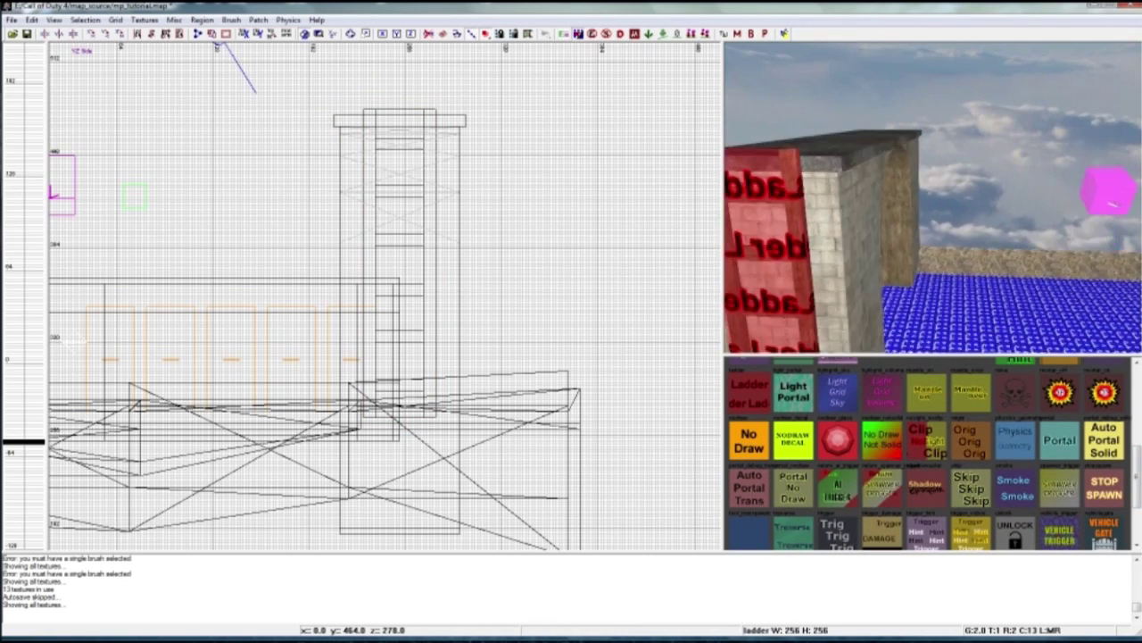
- Move the existing reflection probe down inside the building
right_drag(933, 196, 906, 201)
scroll(627, 255, down, 4)
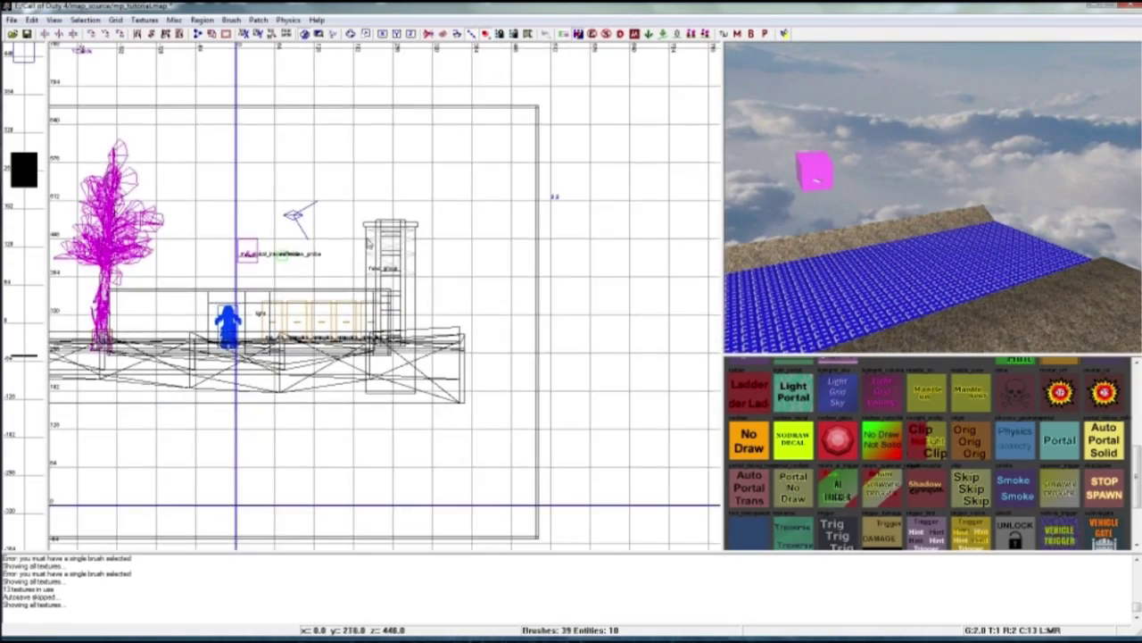
right_drag(314, 206, 359, 233)
right_drag(816, 213, 768, 214)
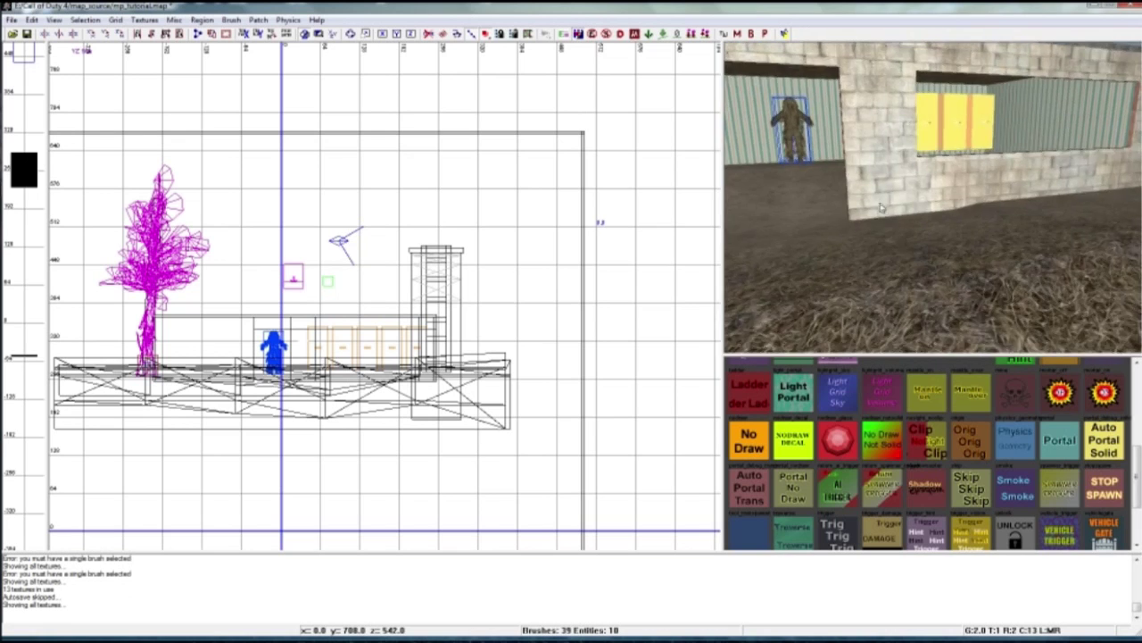
right_click(887, 187)
shift+click(901, 124)
drag(902, 125, 877, 201)
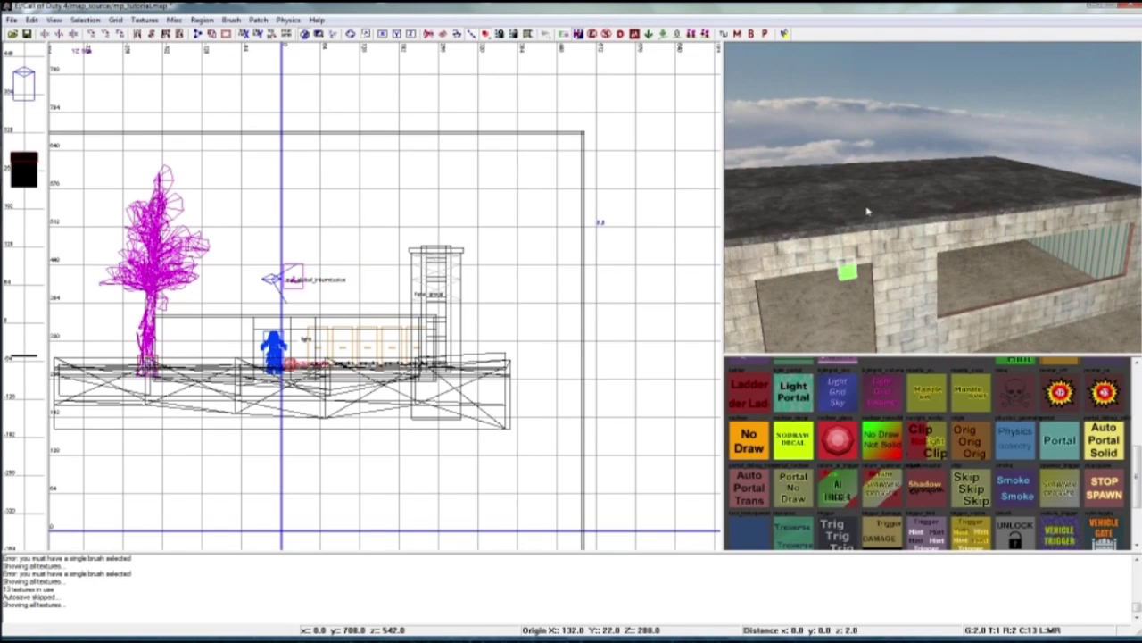
key(Escape)
- Add a second reflection_probe entity and position it high above the open terrain between the building and the water channel
right_drag(864, 199, 946, 223)
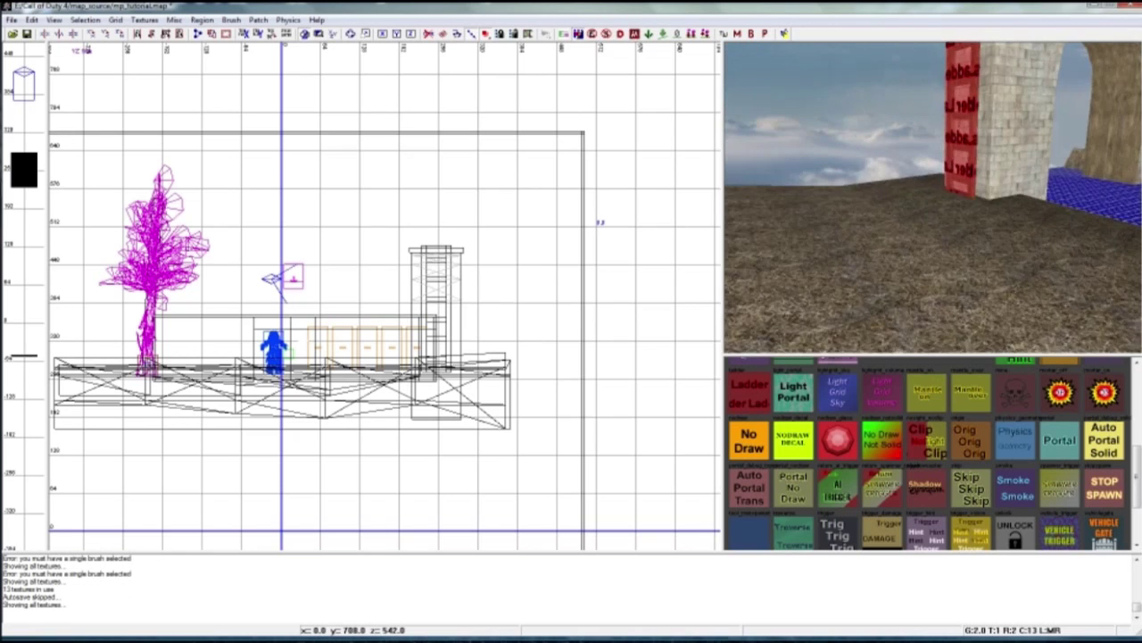
right_click(324, 232)
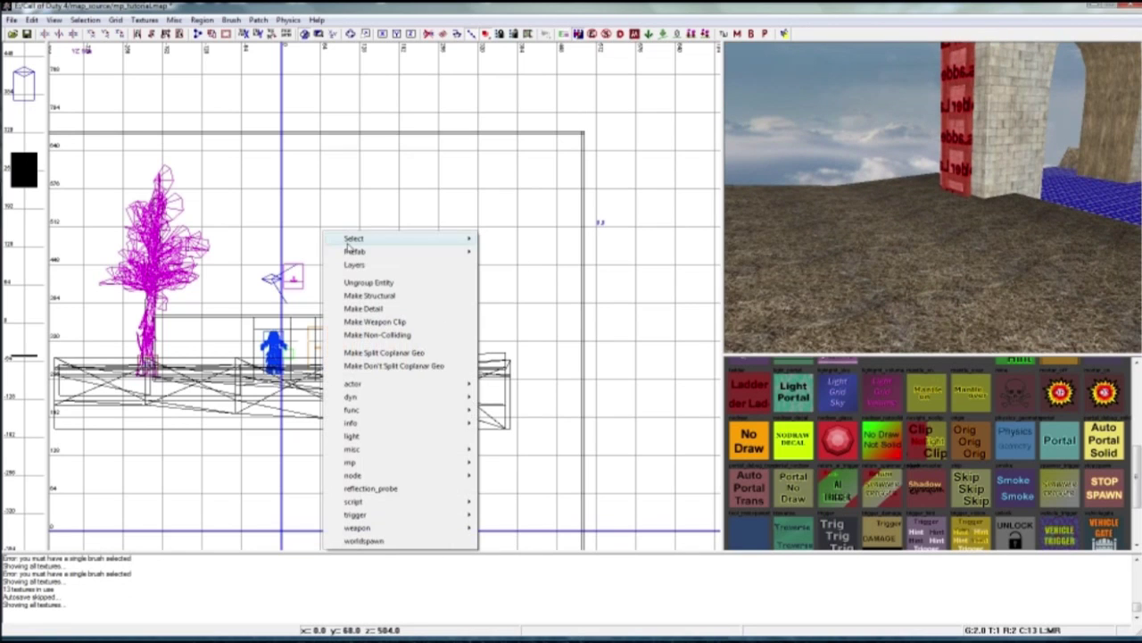
click(370, 488)
drag(328, 226, 326, 226)
right_drag(864, 234, 946, 258)
drag(891, 190, 1134, 215)
right_drag(1134, 215, 876, 252)
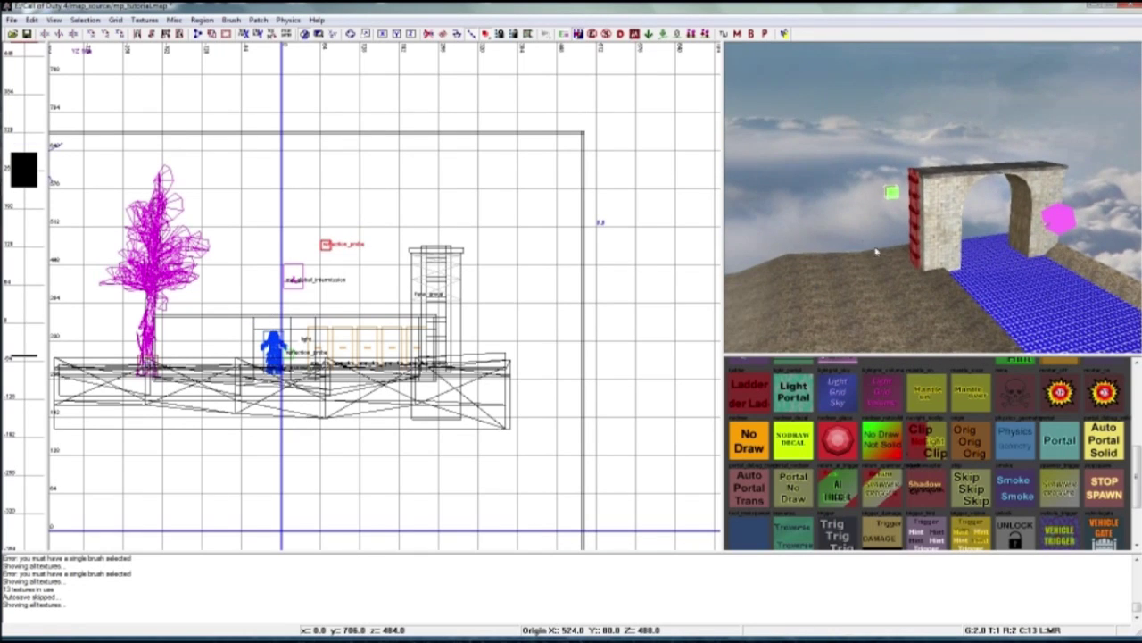
drag(889, 198, 989, 141)
right_drag(989, 141, 1053, 98)
drag(790, 171, 868, 129)
key(Escape)
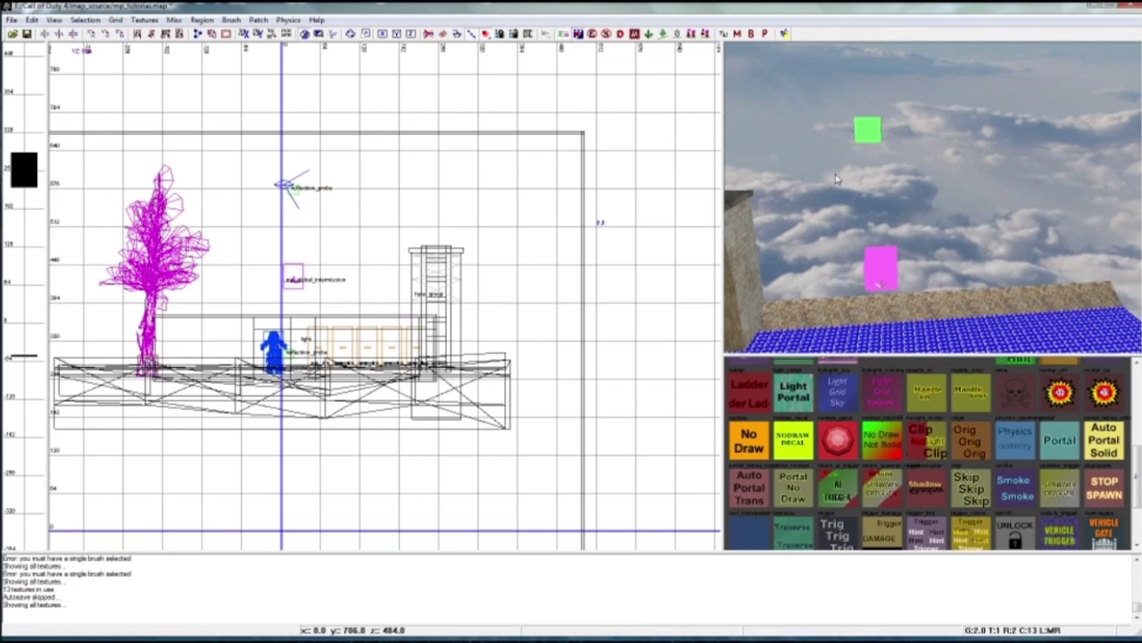
- Shorten the water brush slightly so its end sits flush with the terrain edge near the gateway
right_drag(867, 129, 982, 107)
mouse_move(933, 187)
right_down()
mouse_move(964, 116)
mouse_move(928, 196)
right_up()
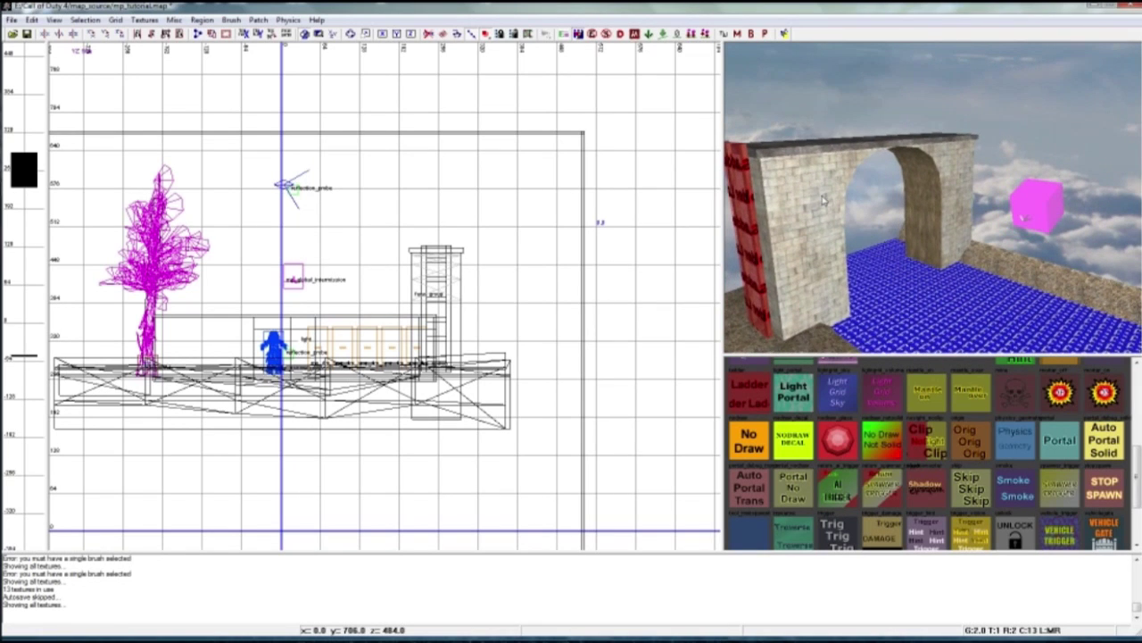
right_drag(928, 196, 883, 169)
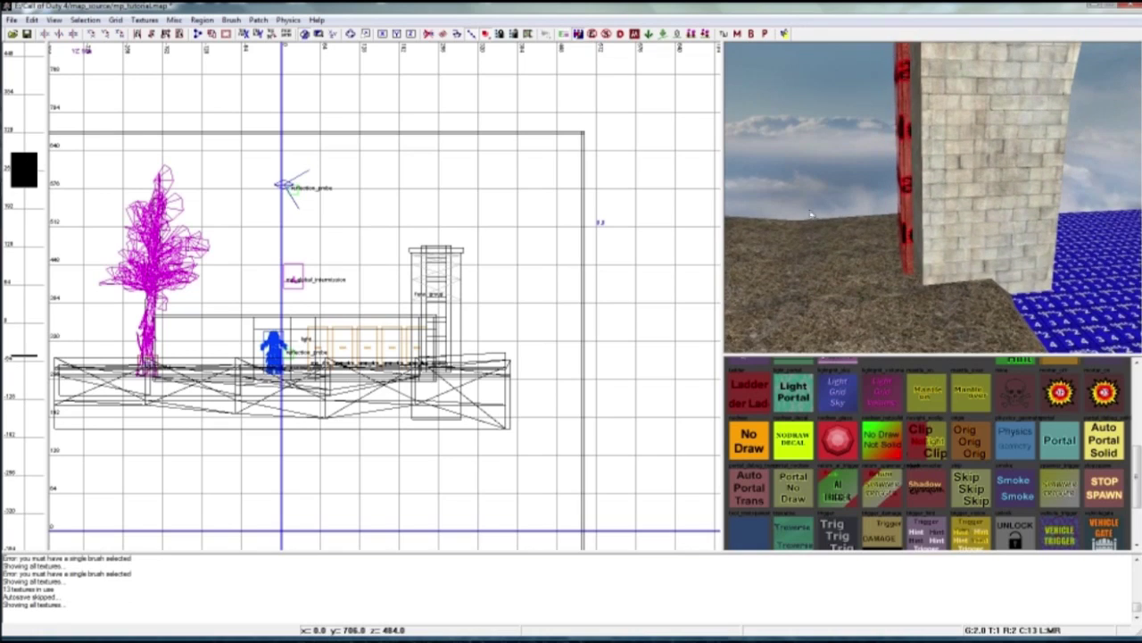
right_drag(932, 197, 893, 201)
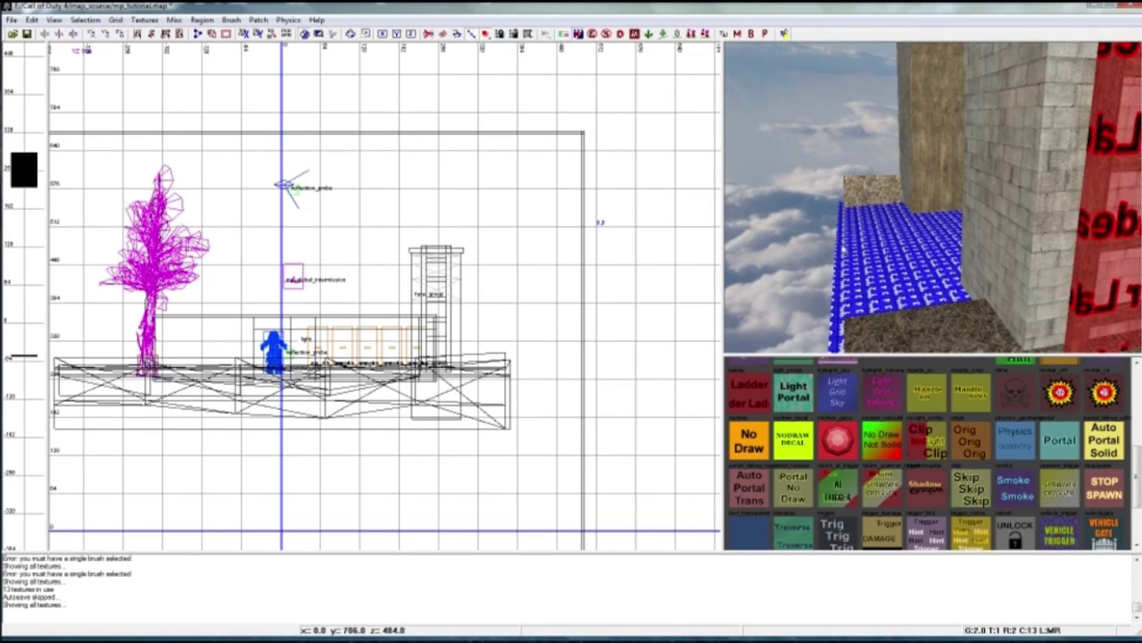
shift+click(844, 249)
drag(803, 251, 807, 254)
key(Escape)
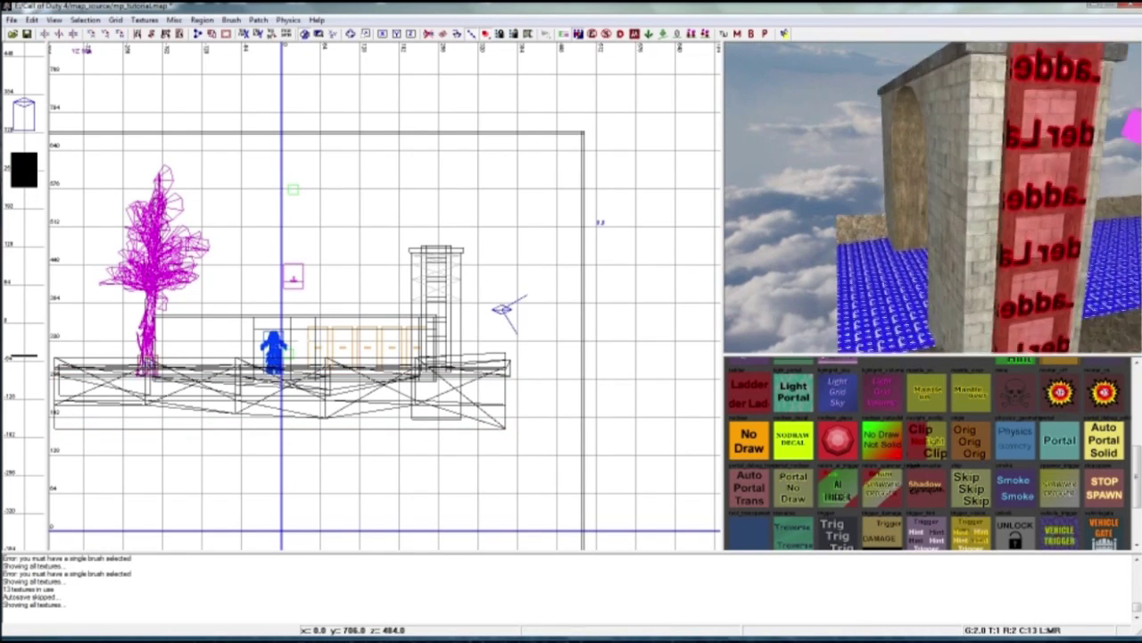
- Show the map from the top and start adding a misc_model on the open ground near the gateway
right_drag(933, 196, 892, 250)
right_drag(932, 197, 1018, 187)
mouse_move(819, 240)
right_down()
mouse_move(826, 326)
mouse_move(821, 308)
mouse_move(843, 267)
mouse_move(1053, 254)
right_up()
click(351, 35)
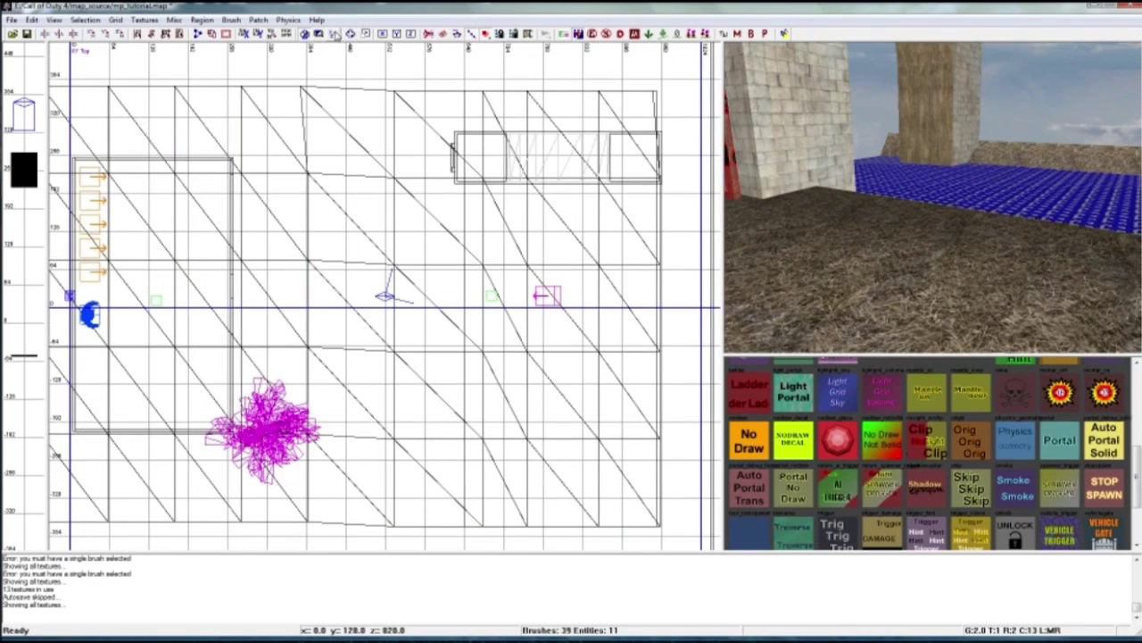
right_drag(435, 190, 401, 215)
right_click(437, 243)
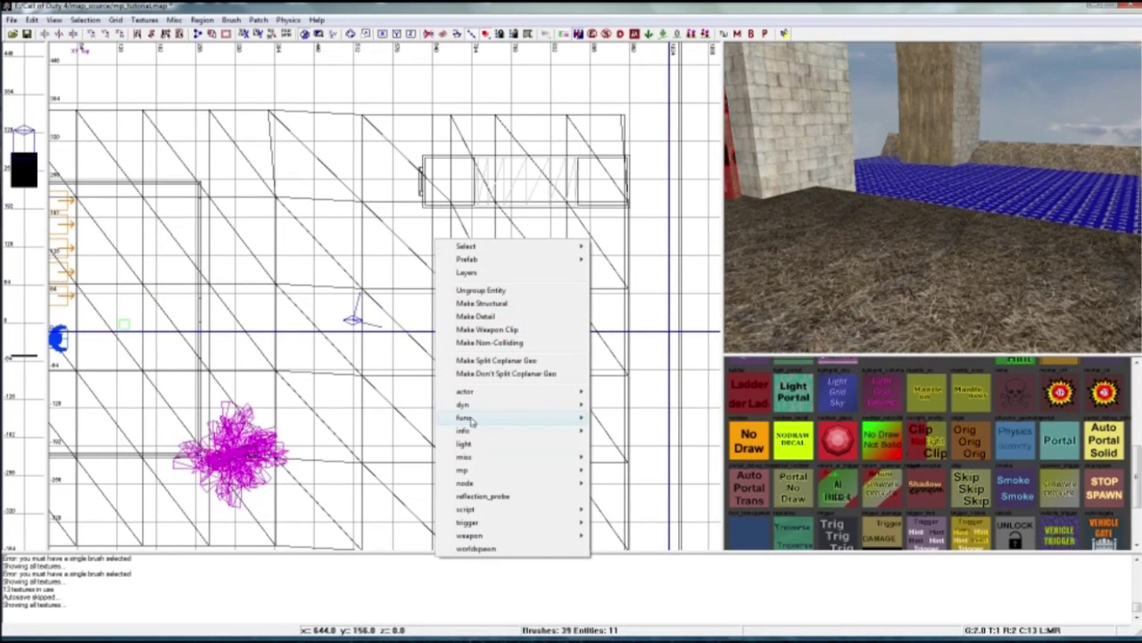
mouse_move(471, 421)
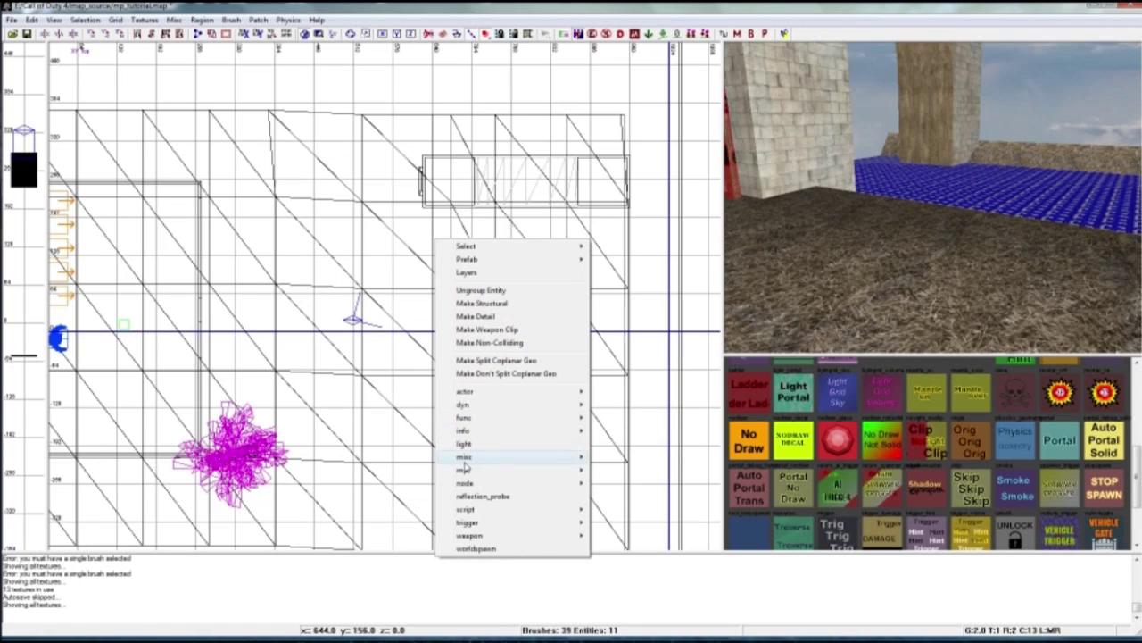
mouse_move(477, 459)
click(618, 457)
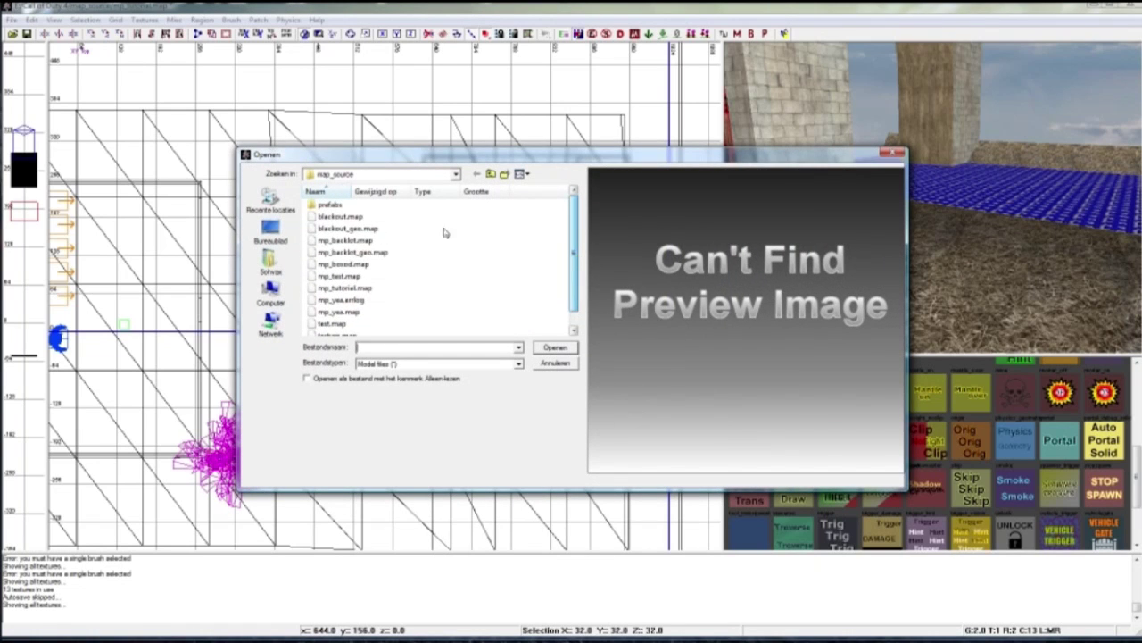
- Browse the misc_models prefab folder for a foliage, grass or rock model
double_click(331, 205)
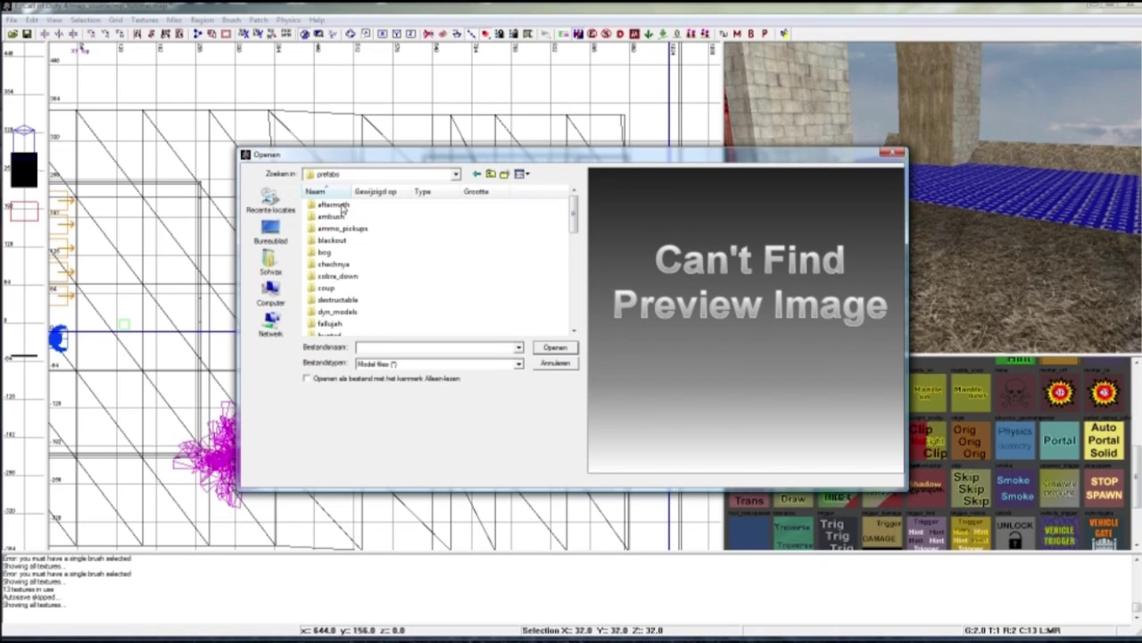
scroll(348, 263, down, 4)
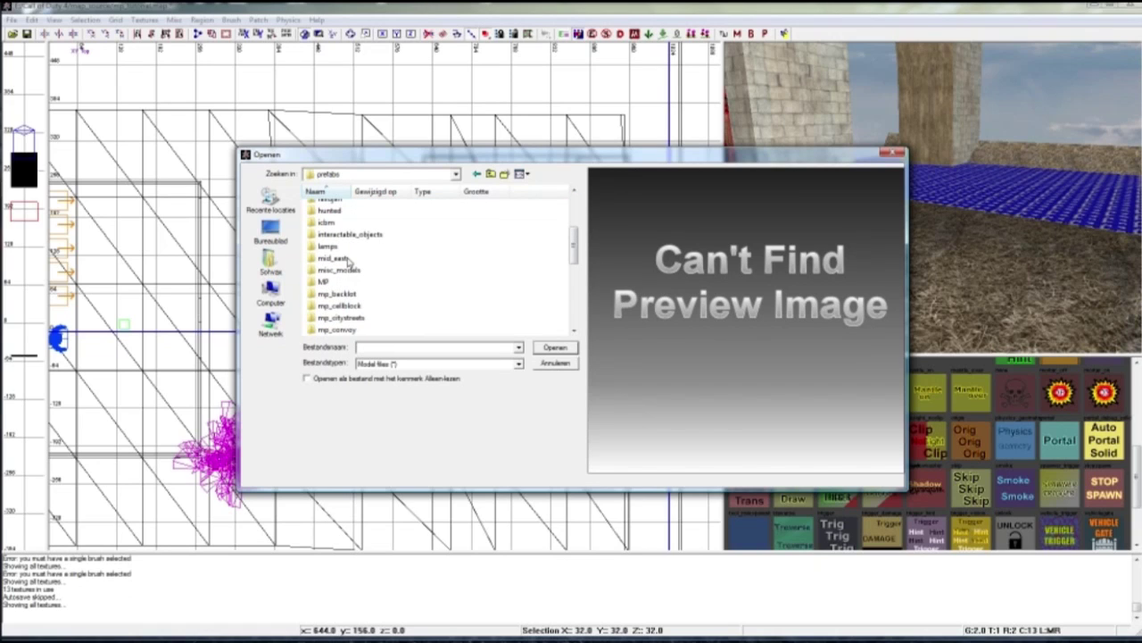
double_click(348, 270)
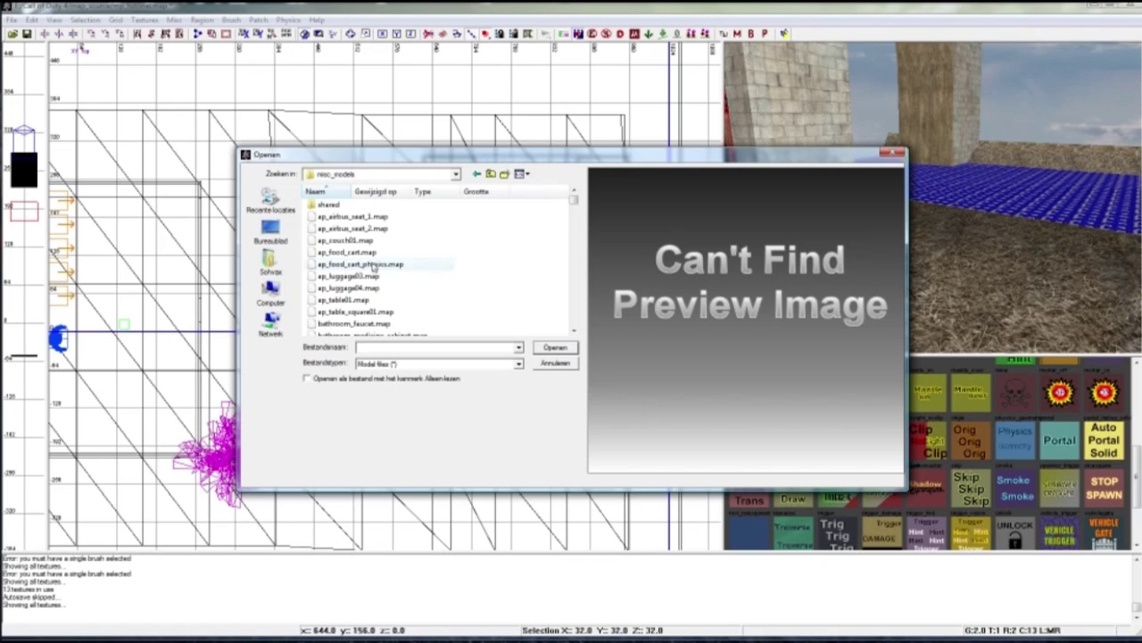
text(fol)
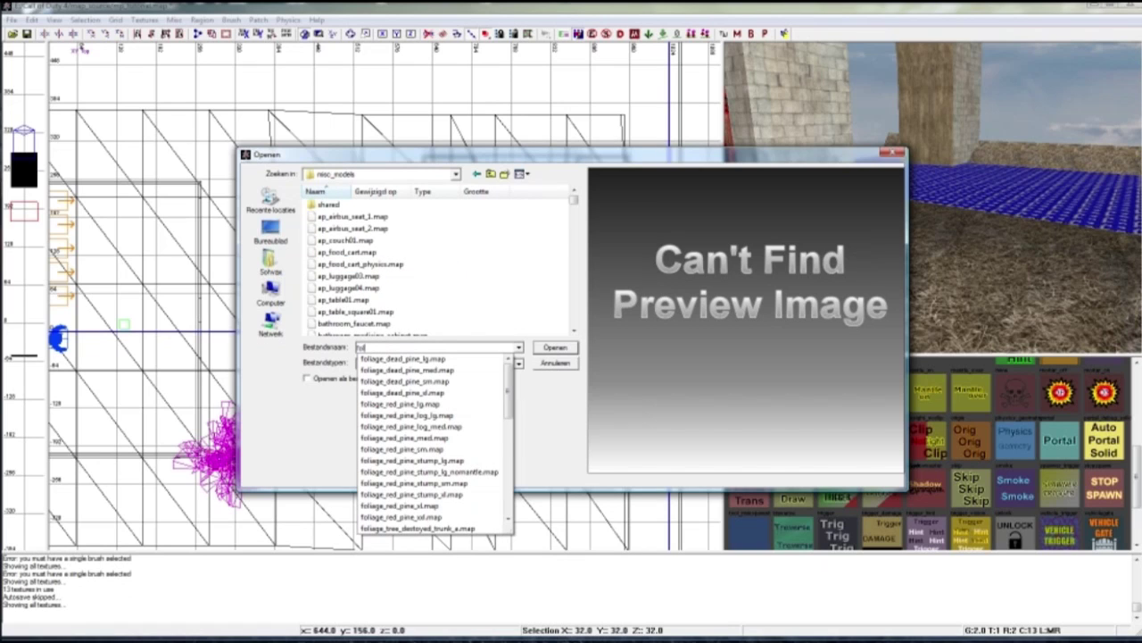
drag(511, 386, 508, 489)
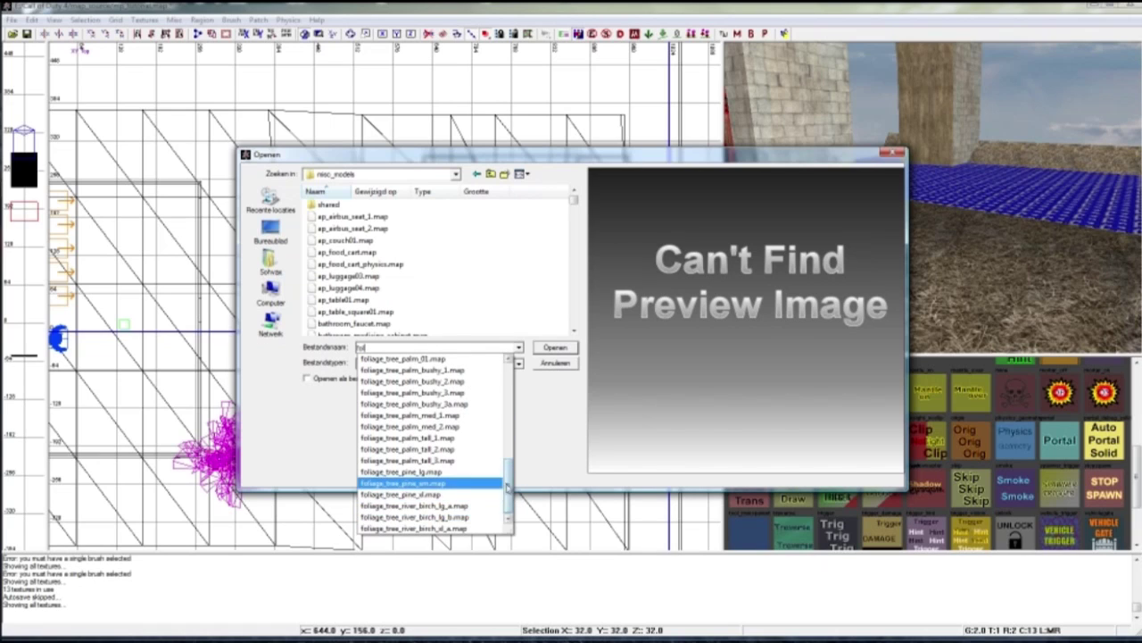
drag(510, 480, 512, 376)
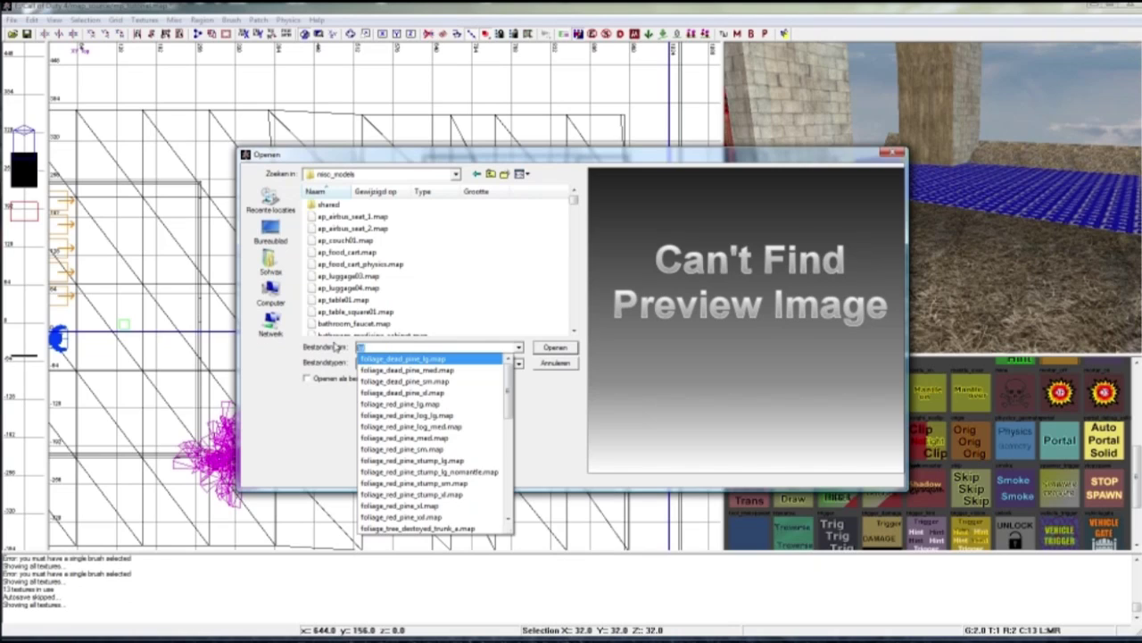
key(BackSpace)
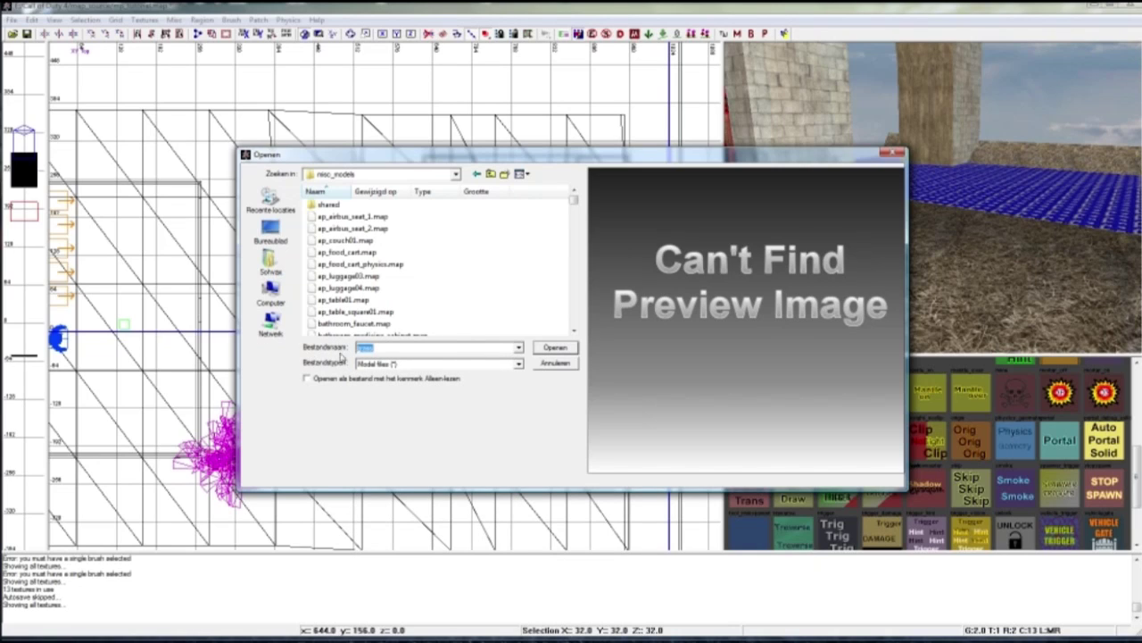
drag(573, 198, 573, 300)
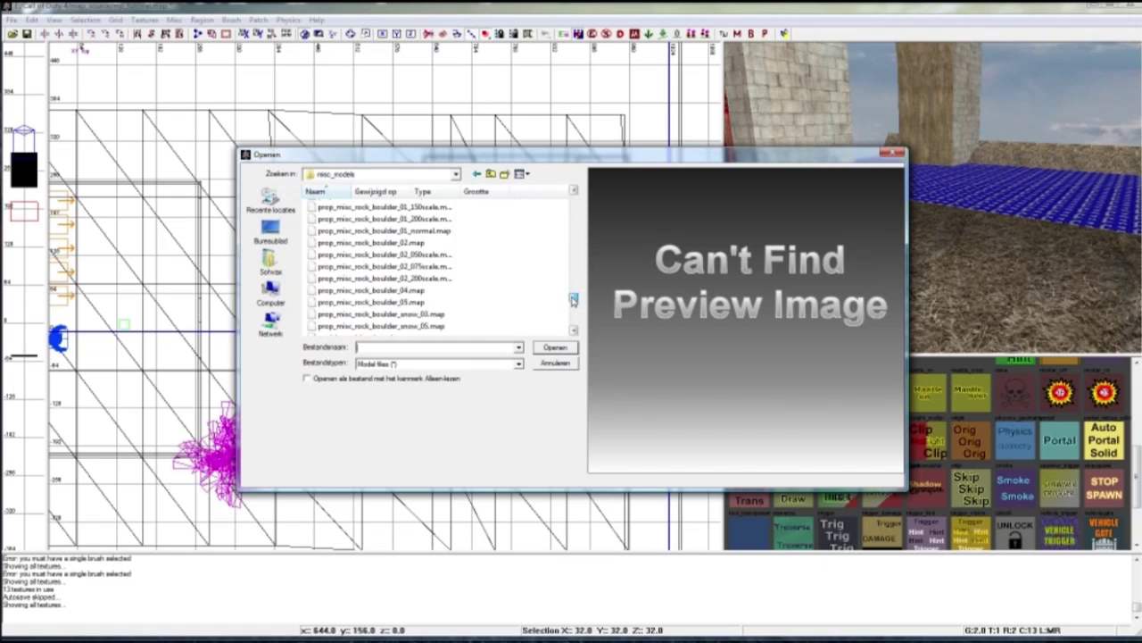
- Try to load prop_misc_rock_boulder_02.map as the model, and delete the placed misc_model
click(417, 280)
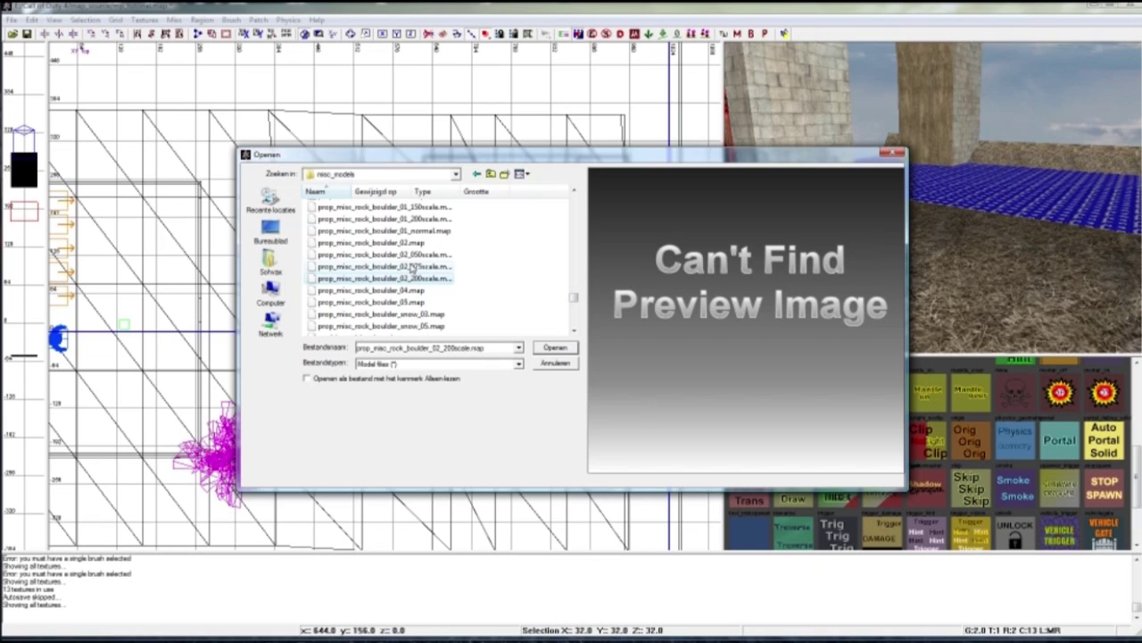
click(413, 266)
click(411, 254)
click(411, 243)
click(561, 348)
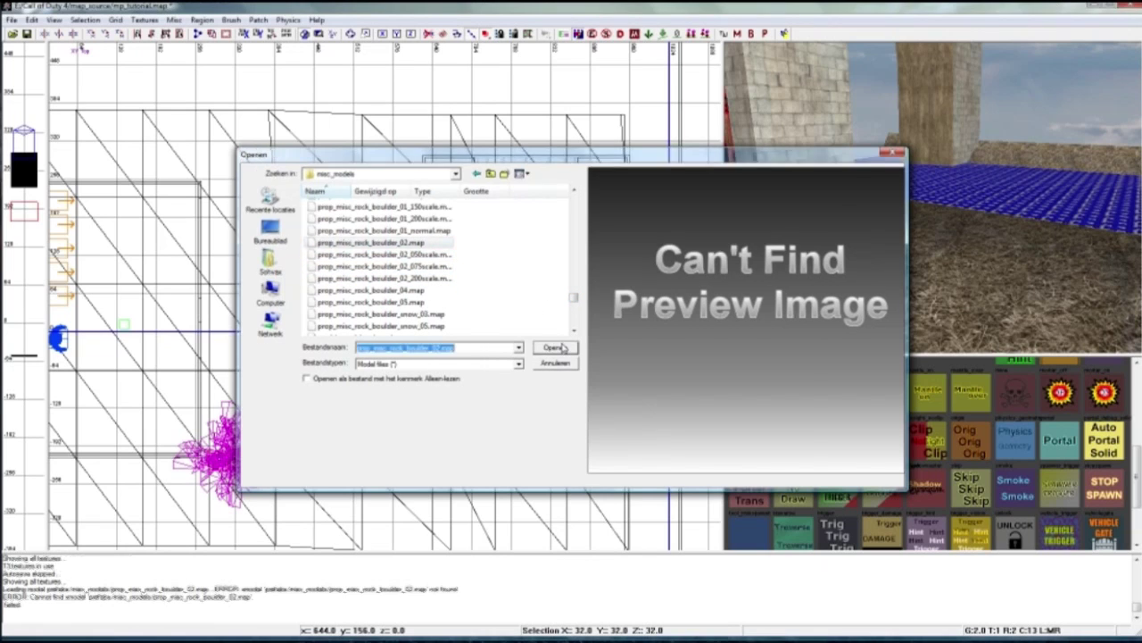
drag(857, 317, 855, 255)
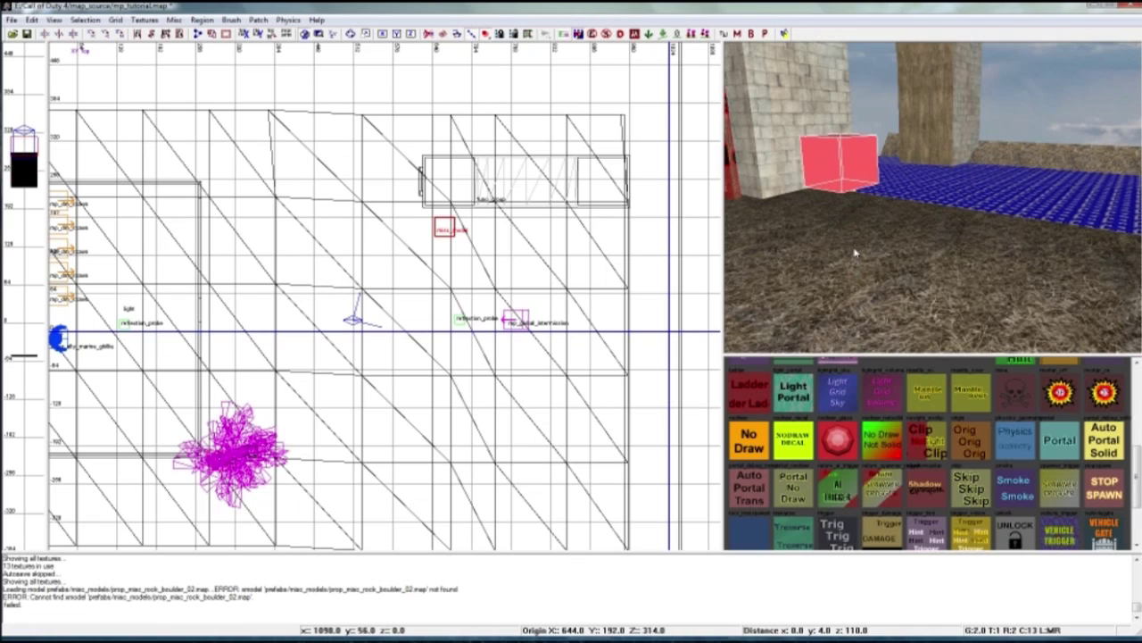
right_drag(826, 250, 812, 228)
key(BackSpace)
- Add another misc_model on the open ground between the building and gateway, closing the file selection without choosing a model
right_click(365, 258)
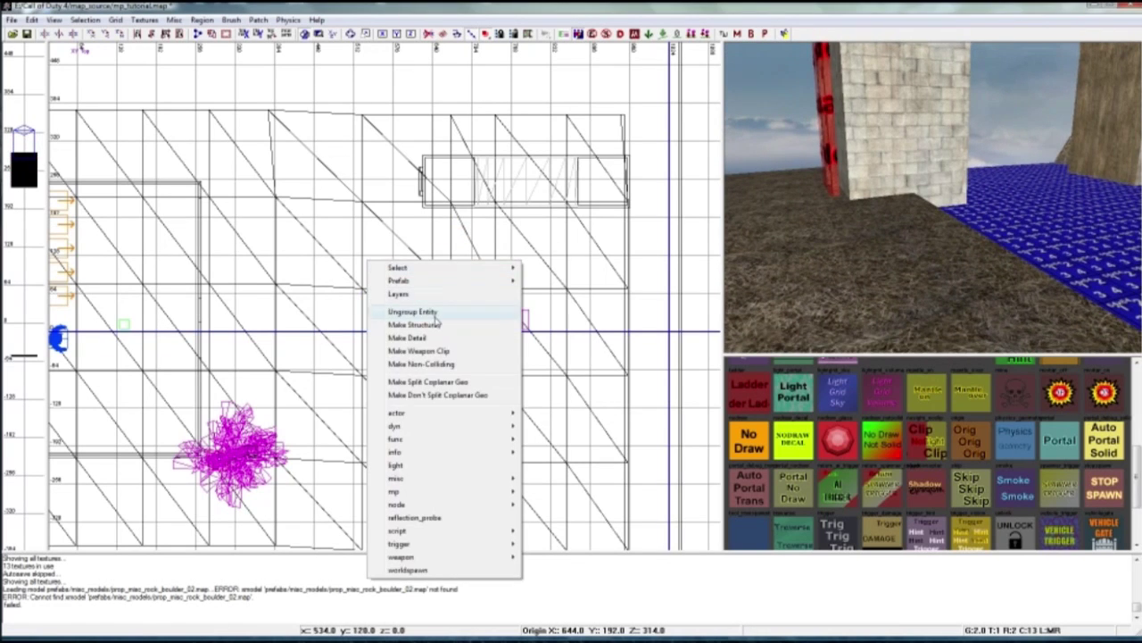
mouse_move(420, 480)
click(543, 481)
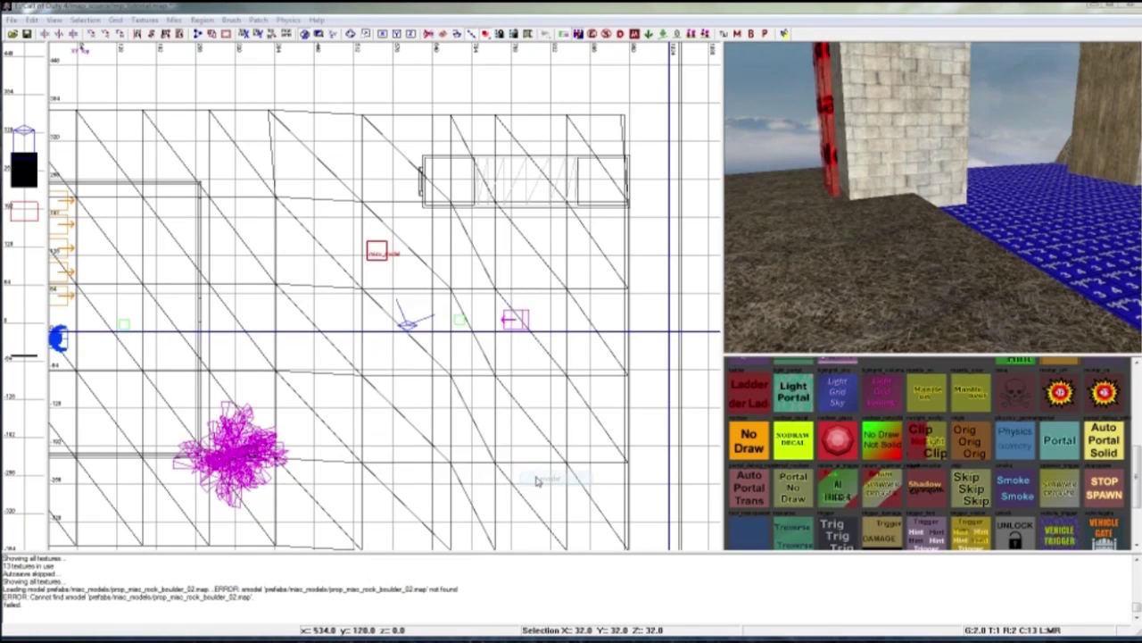
drag(574, 199, 580, 237)
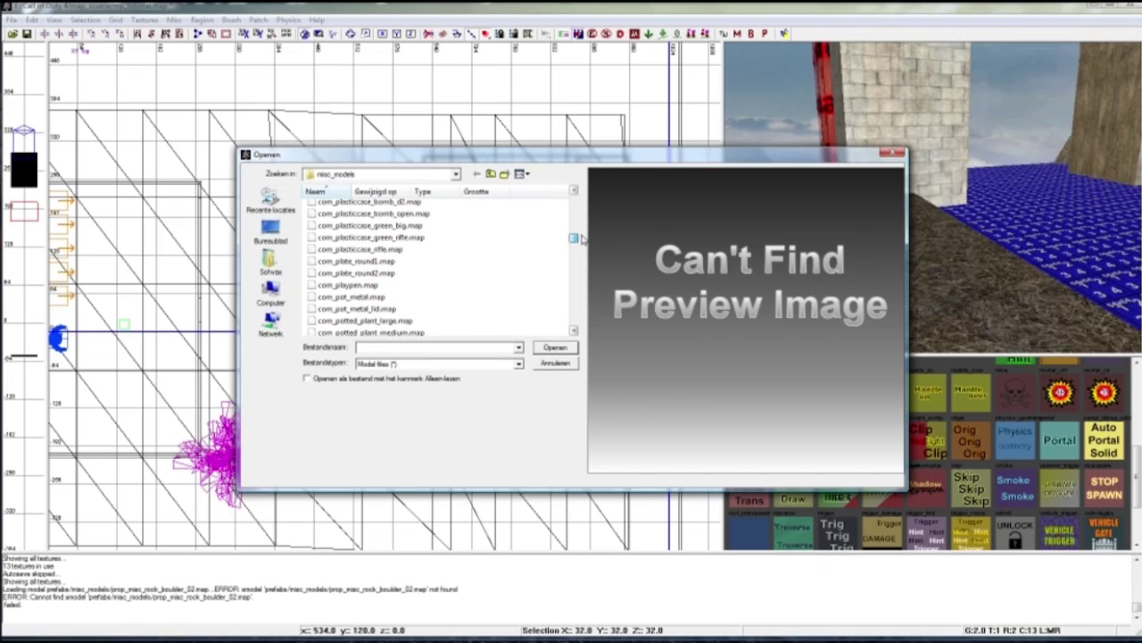
click(896, 153)
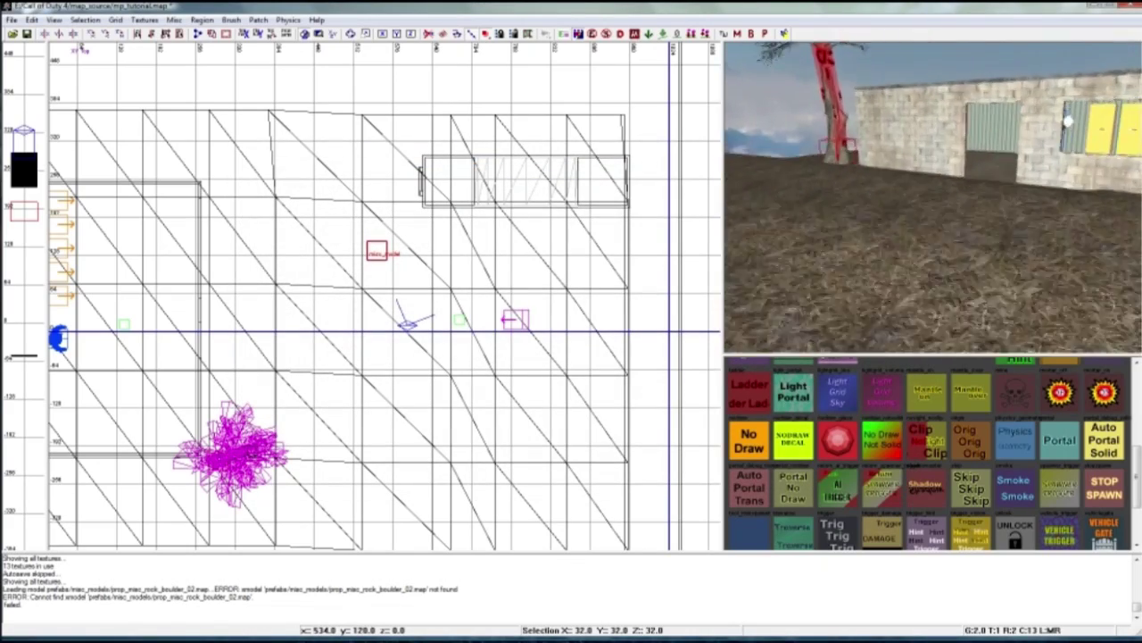
- Examine the building, the gateway arch and the water channel in the 3D view
right_drag(929, 197, 821, 196)
right_drag(929, 197, 843, 93)
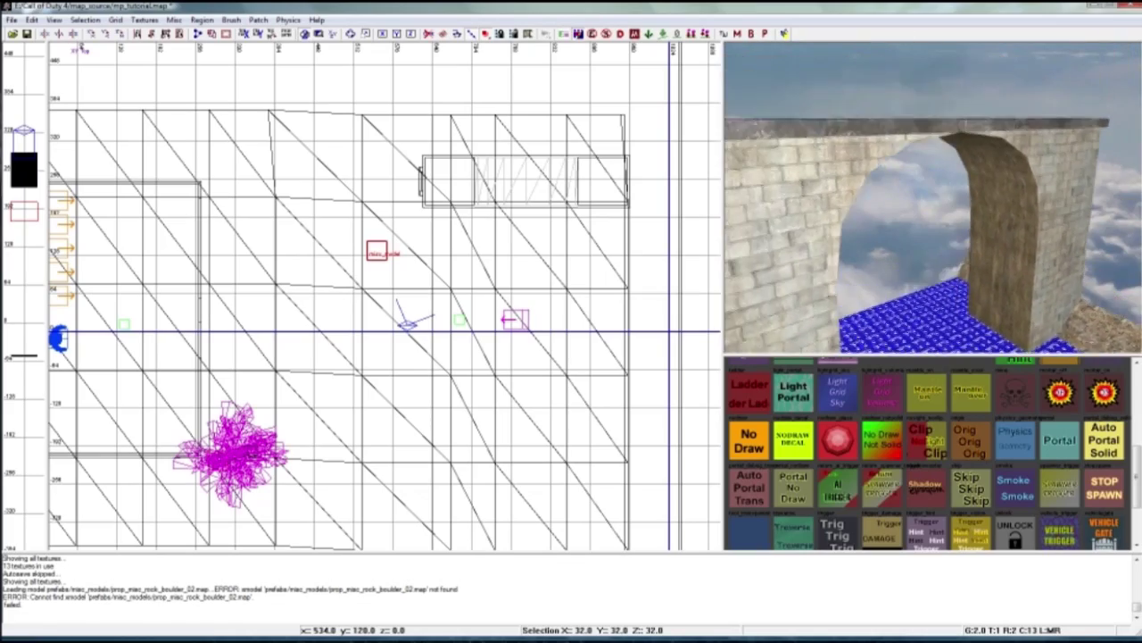
key(Up)
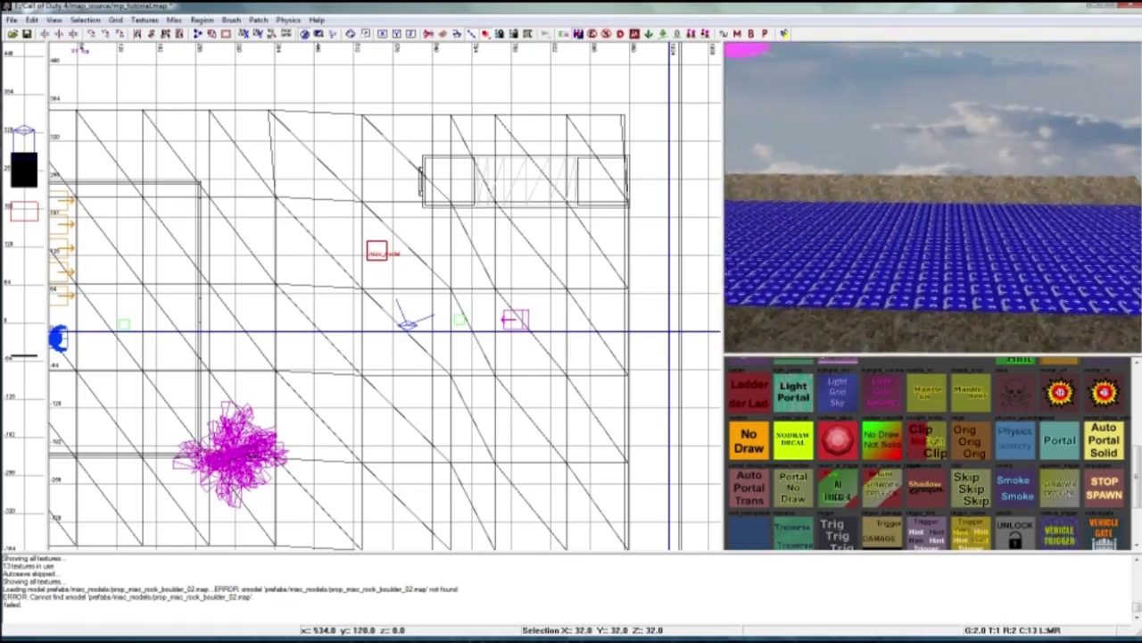
key(Left)
key(Left)
key(Left)
key(Left)
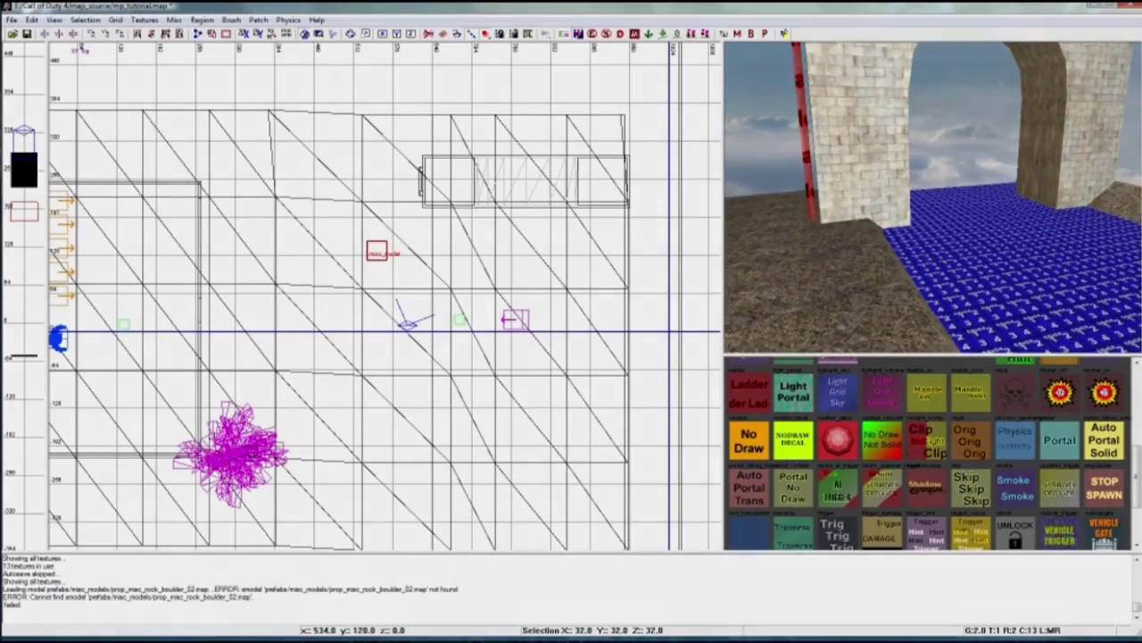
key(Right)
key(Right)
key(Right)
key(Right)
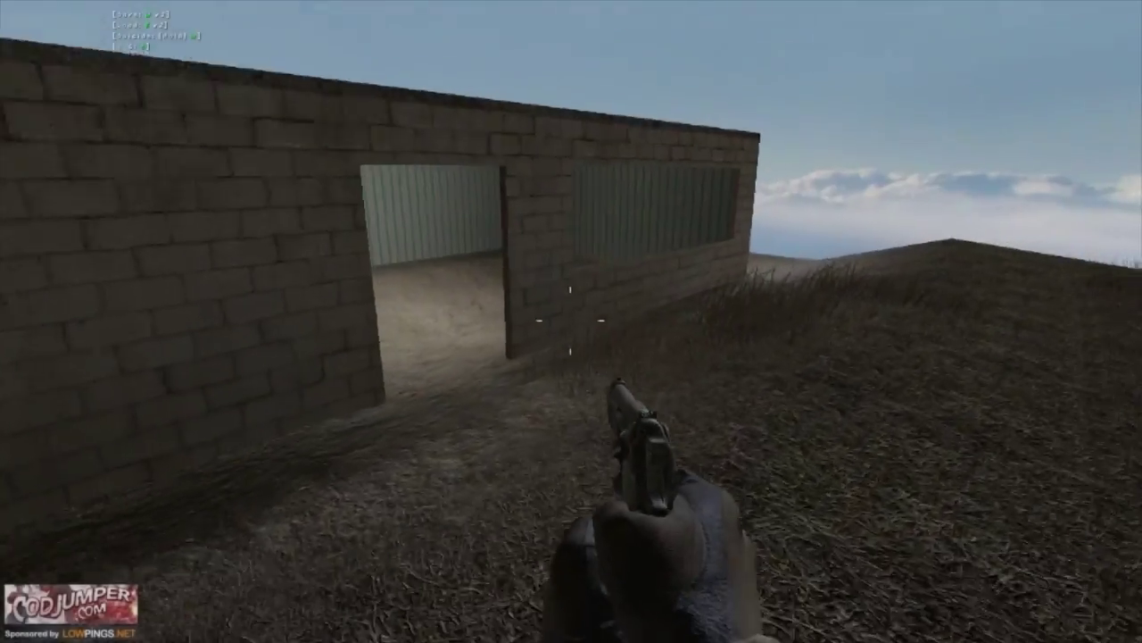
key(w)
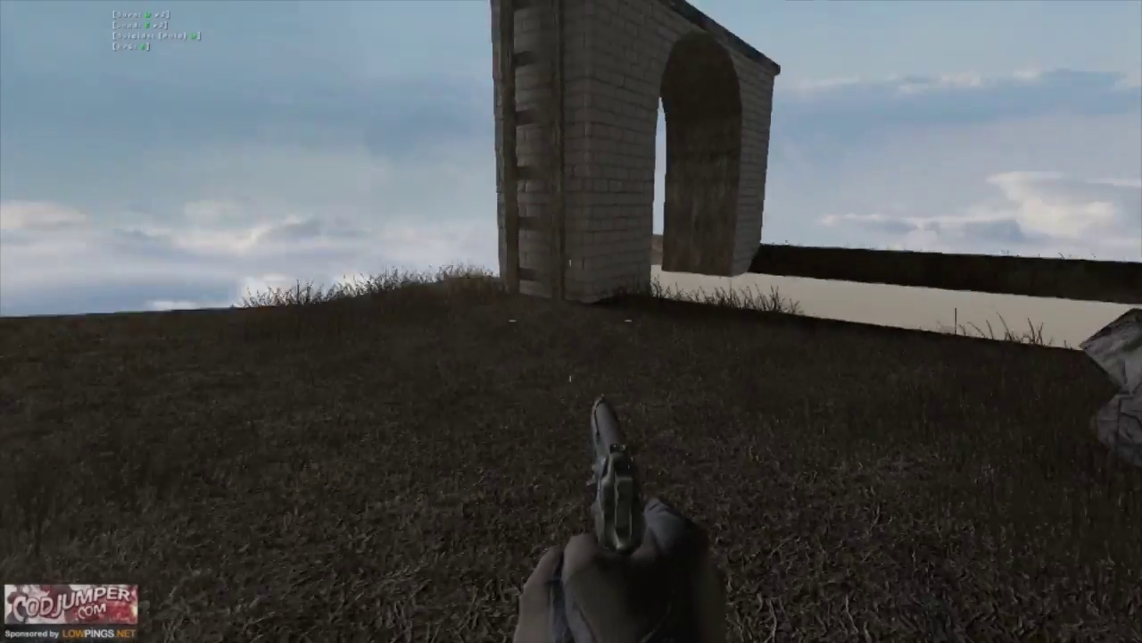
key(w)
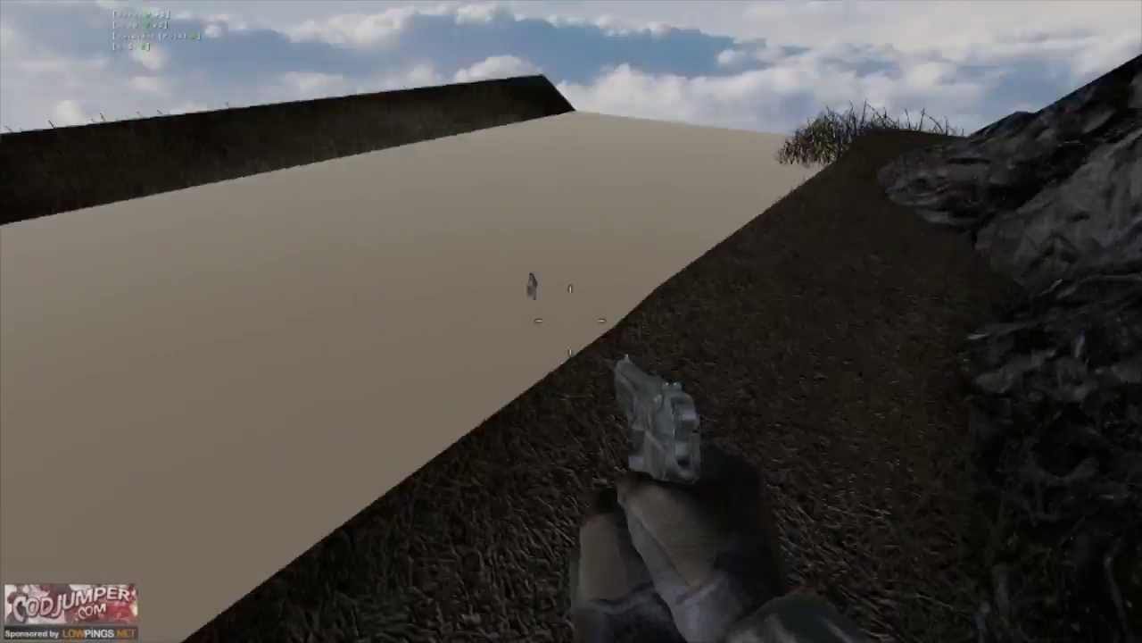
key(w)
key(w)
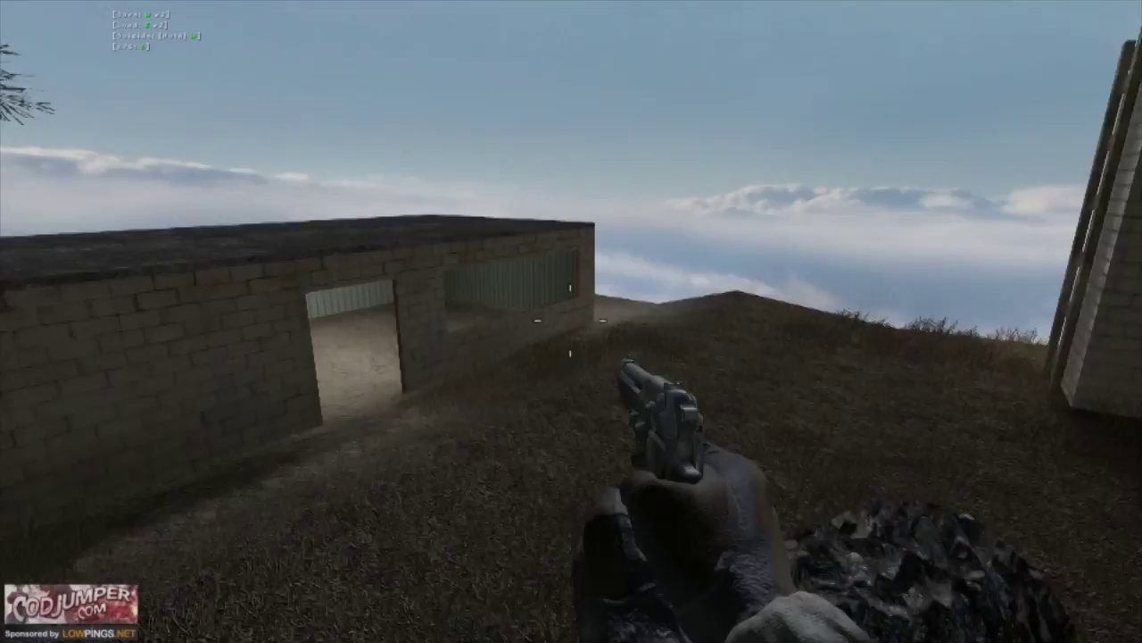
key(w)
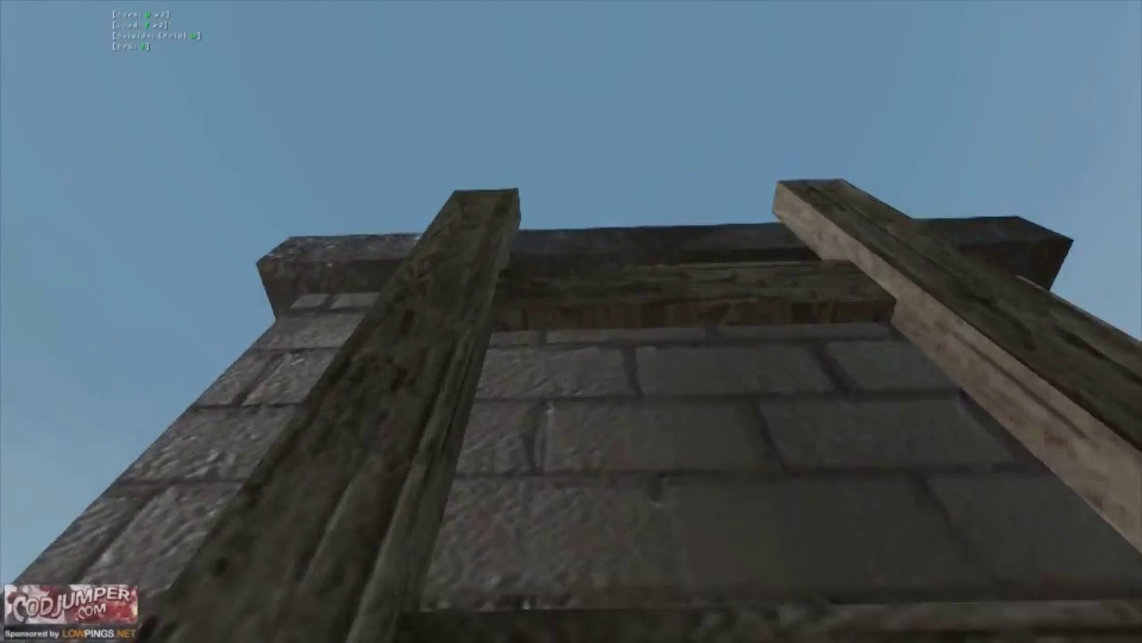
key(w)
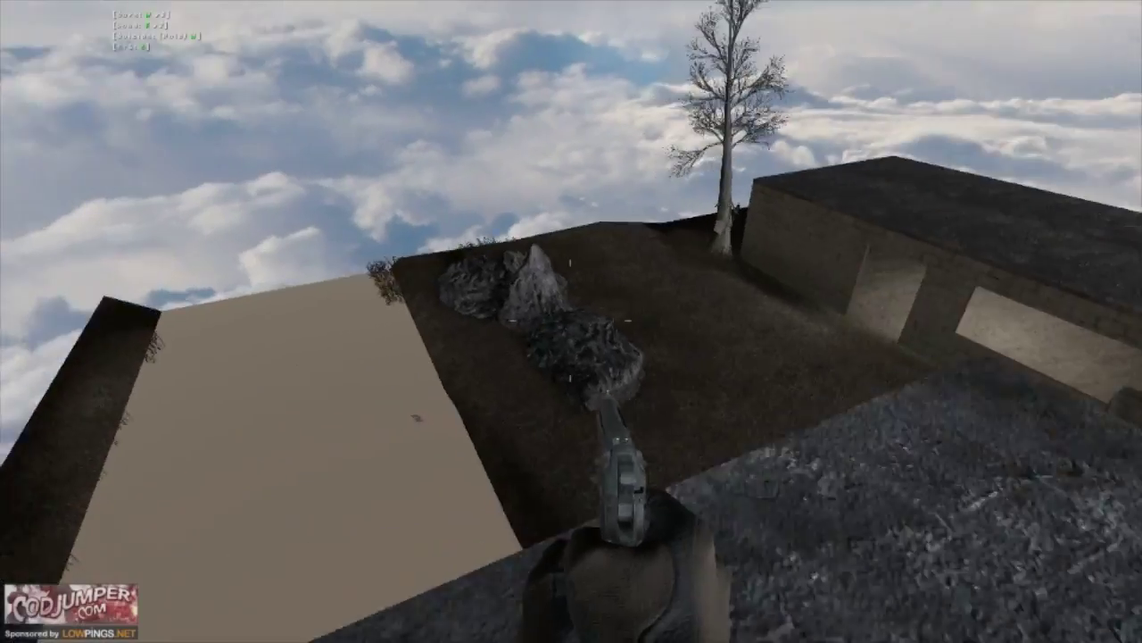